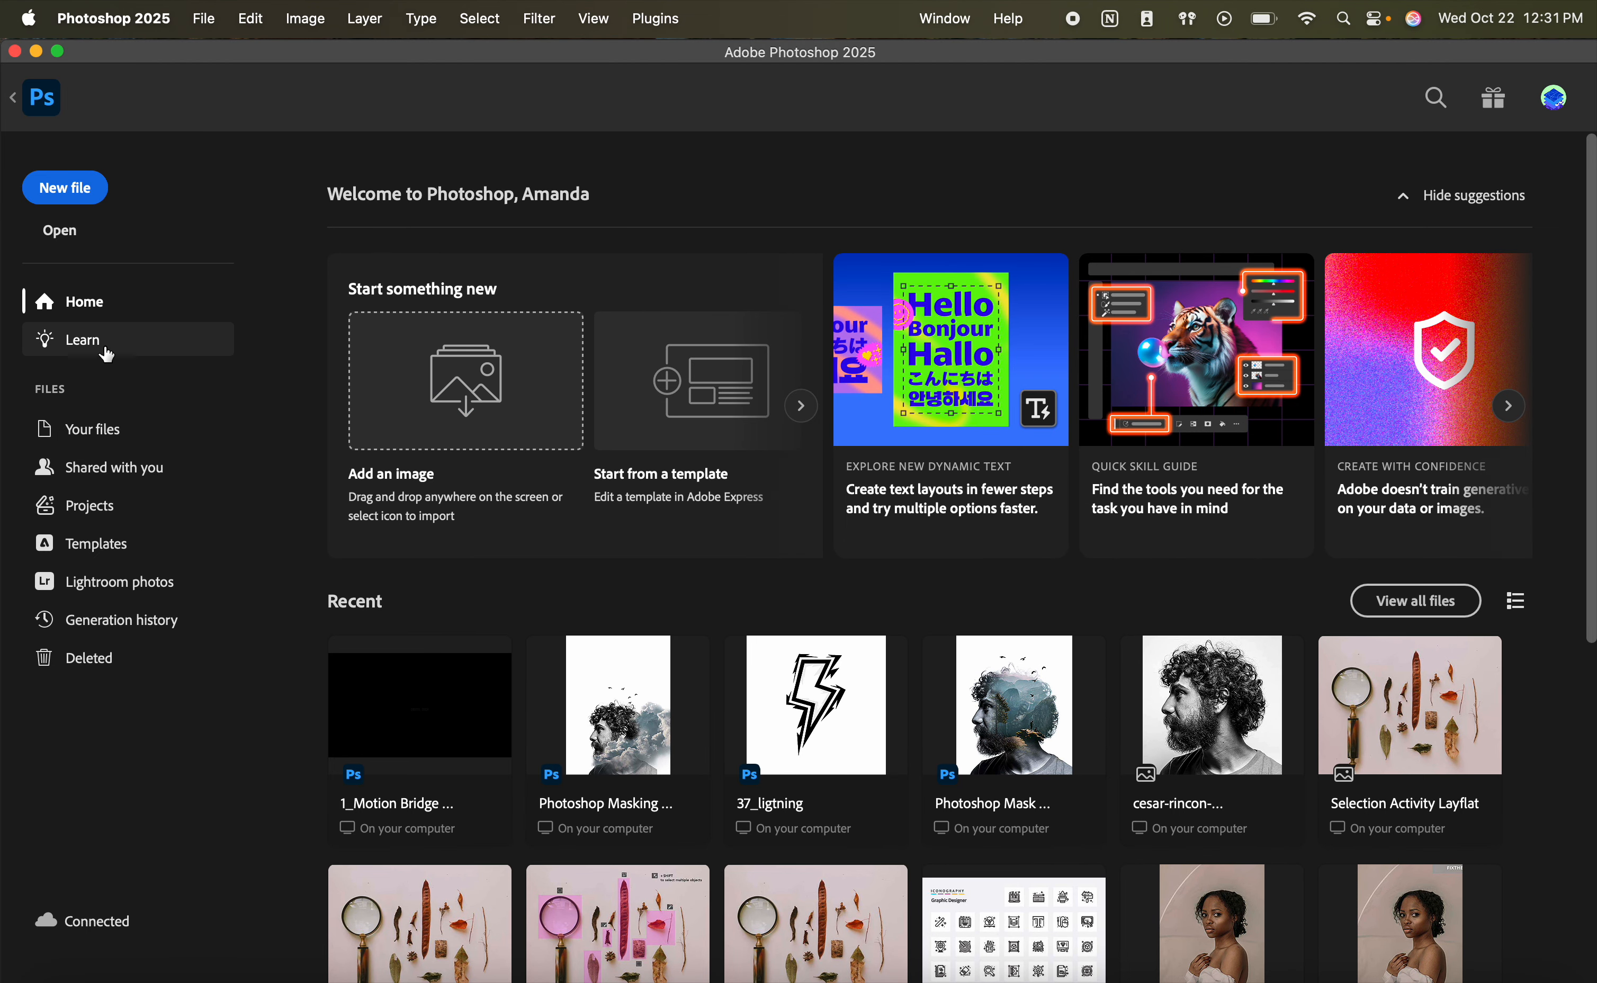
- Start a new document from the Film & Video HDTV 1080p preset, 1920 x 1080 px, keeping 72 ppi and RGB Color
click(80, 352)
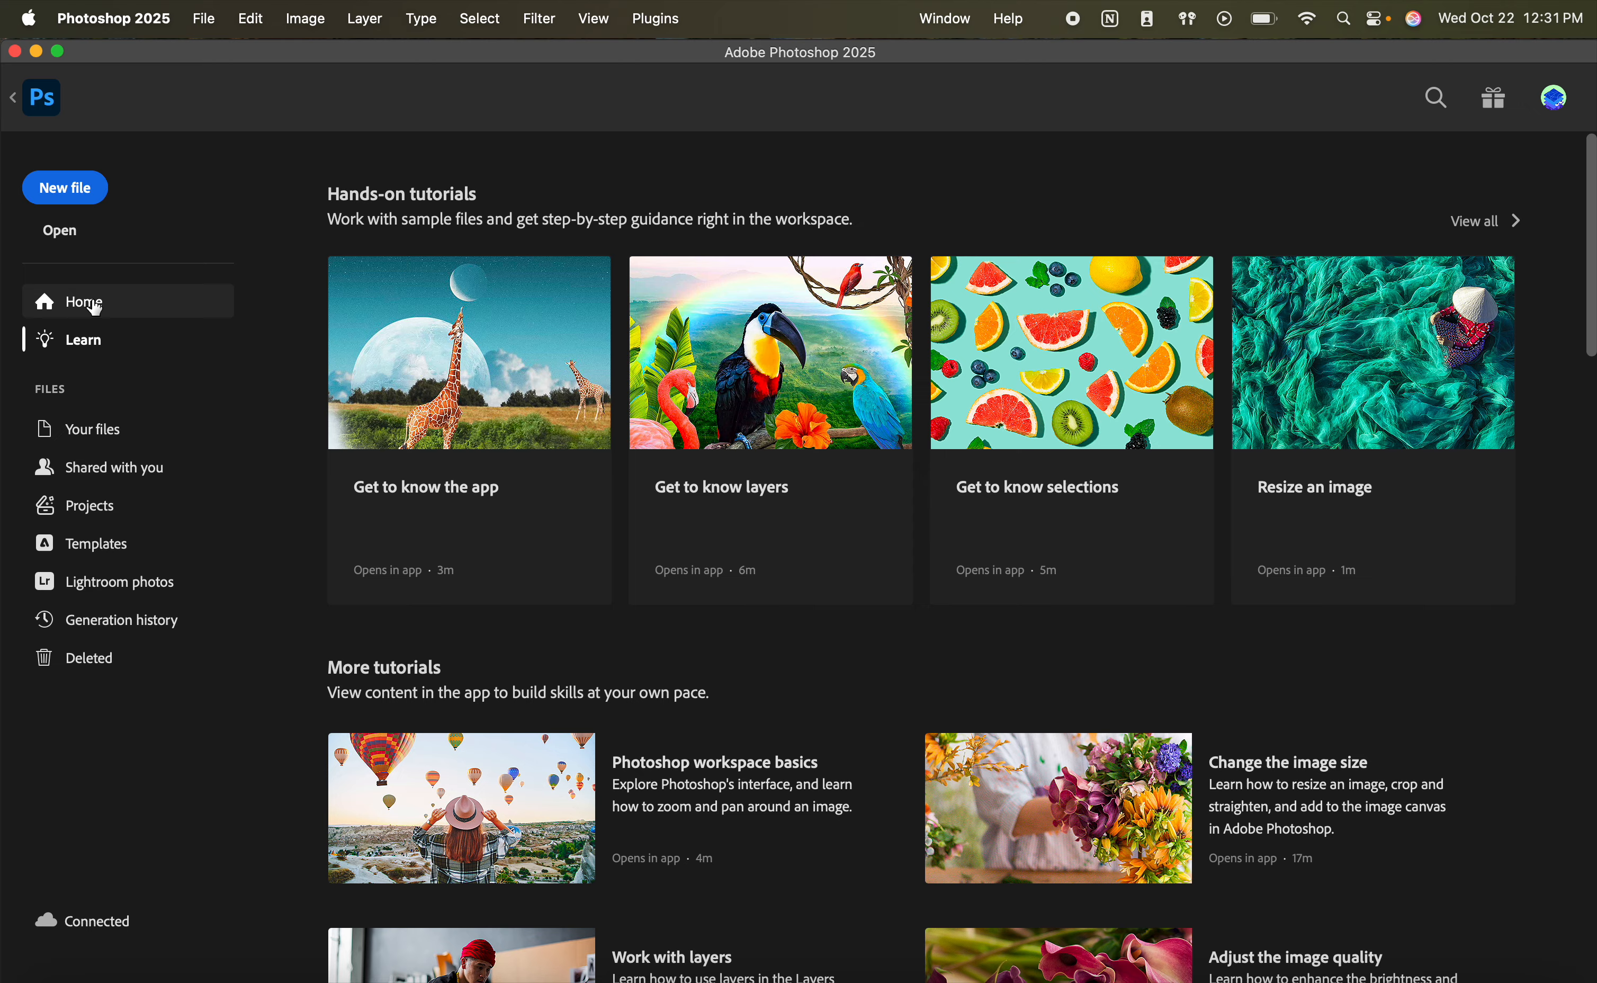
click(68, 188)
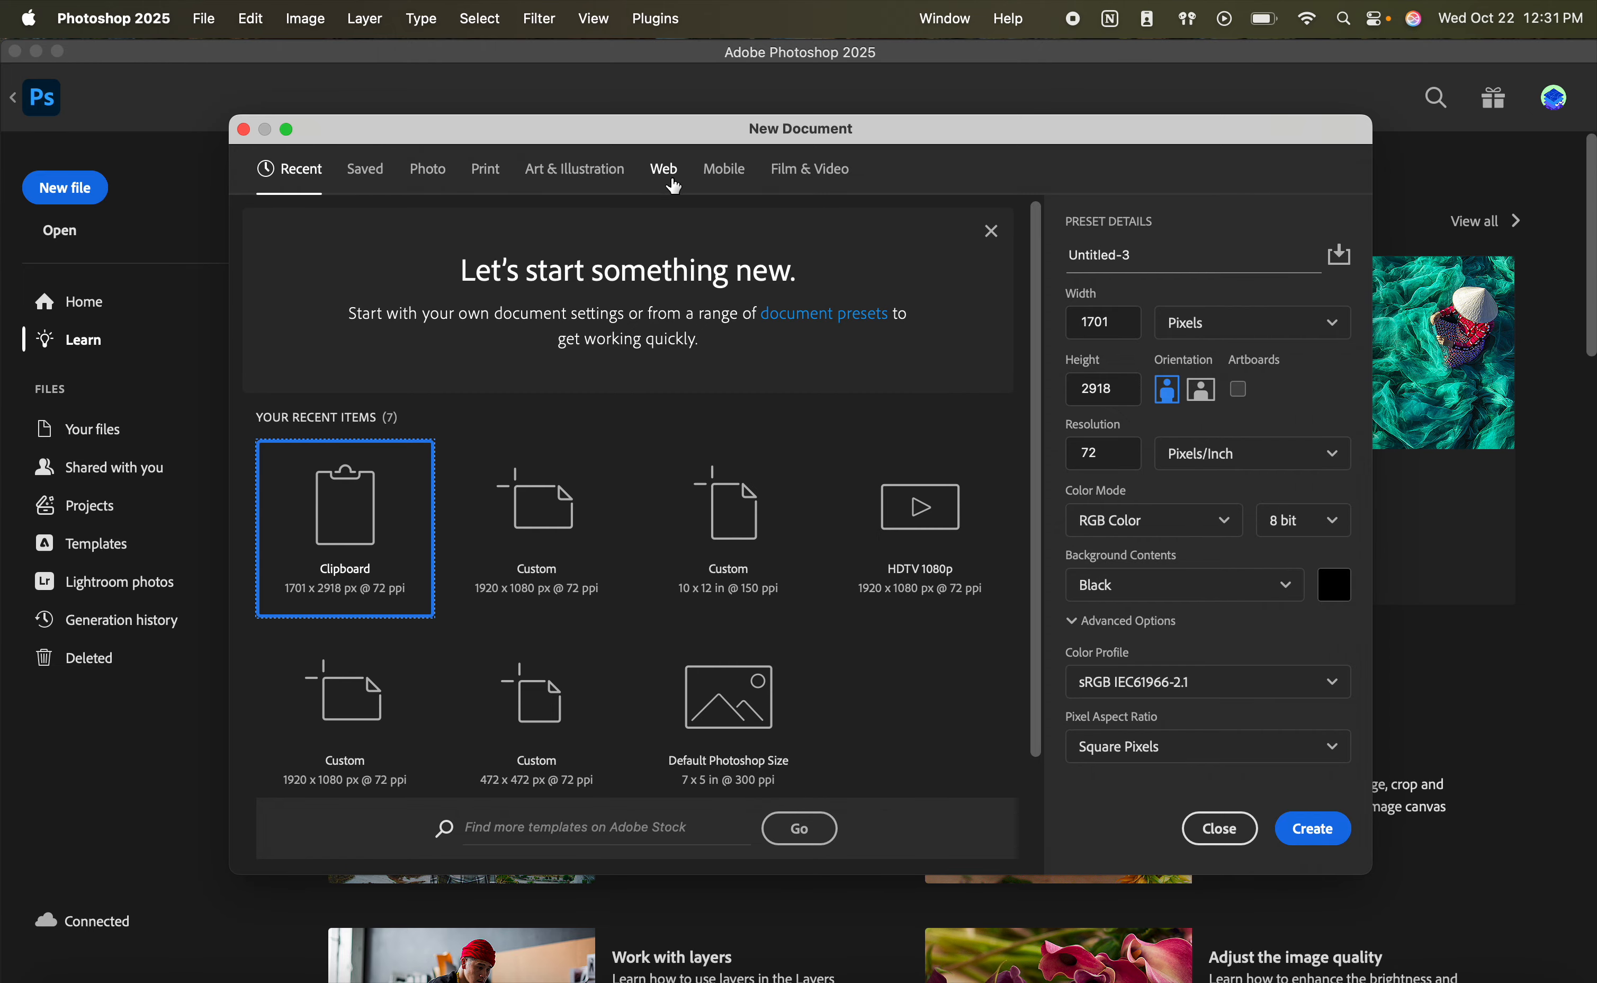
click(833, 182)
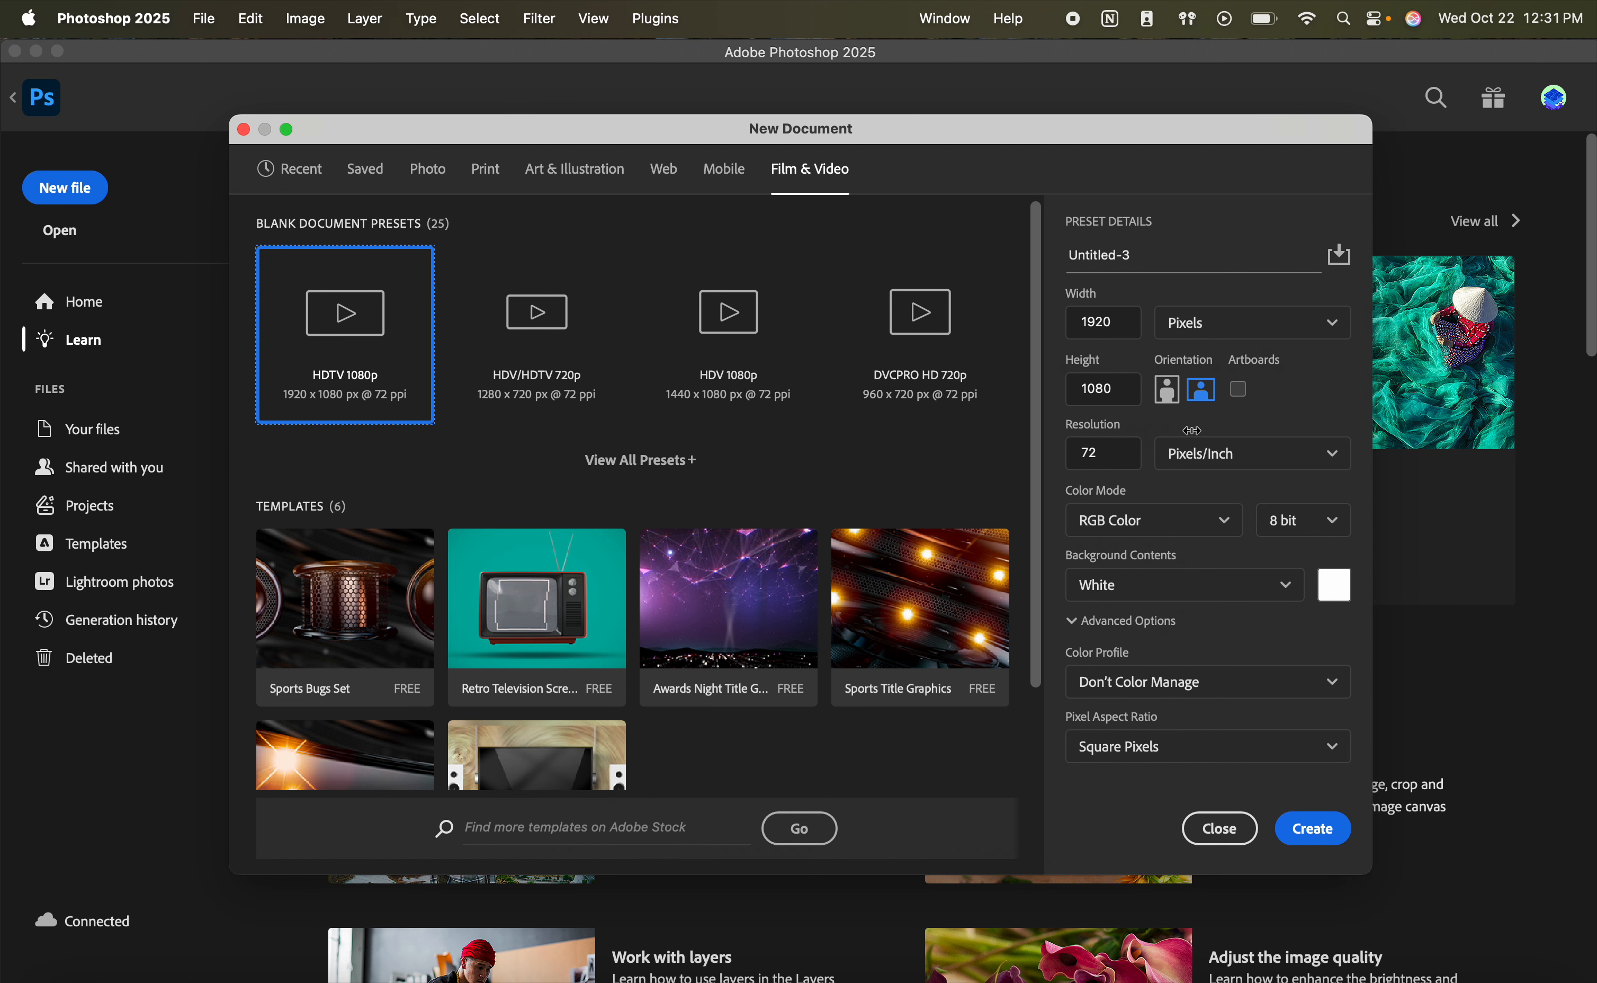
double_click(1100, 452)
click(1218, 522)
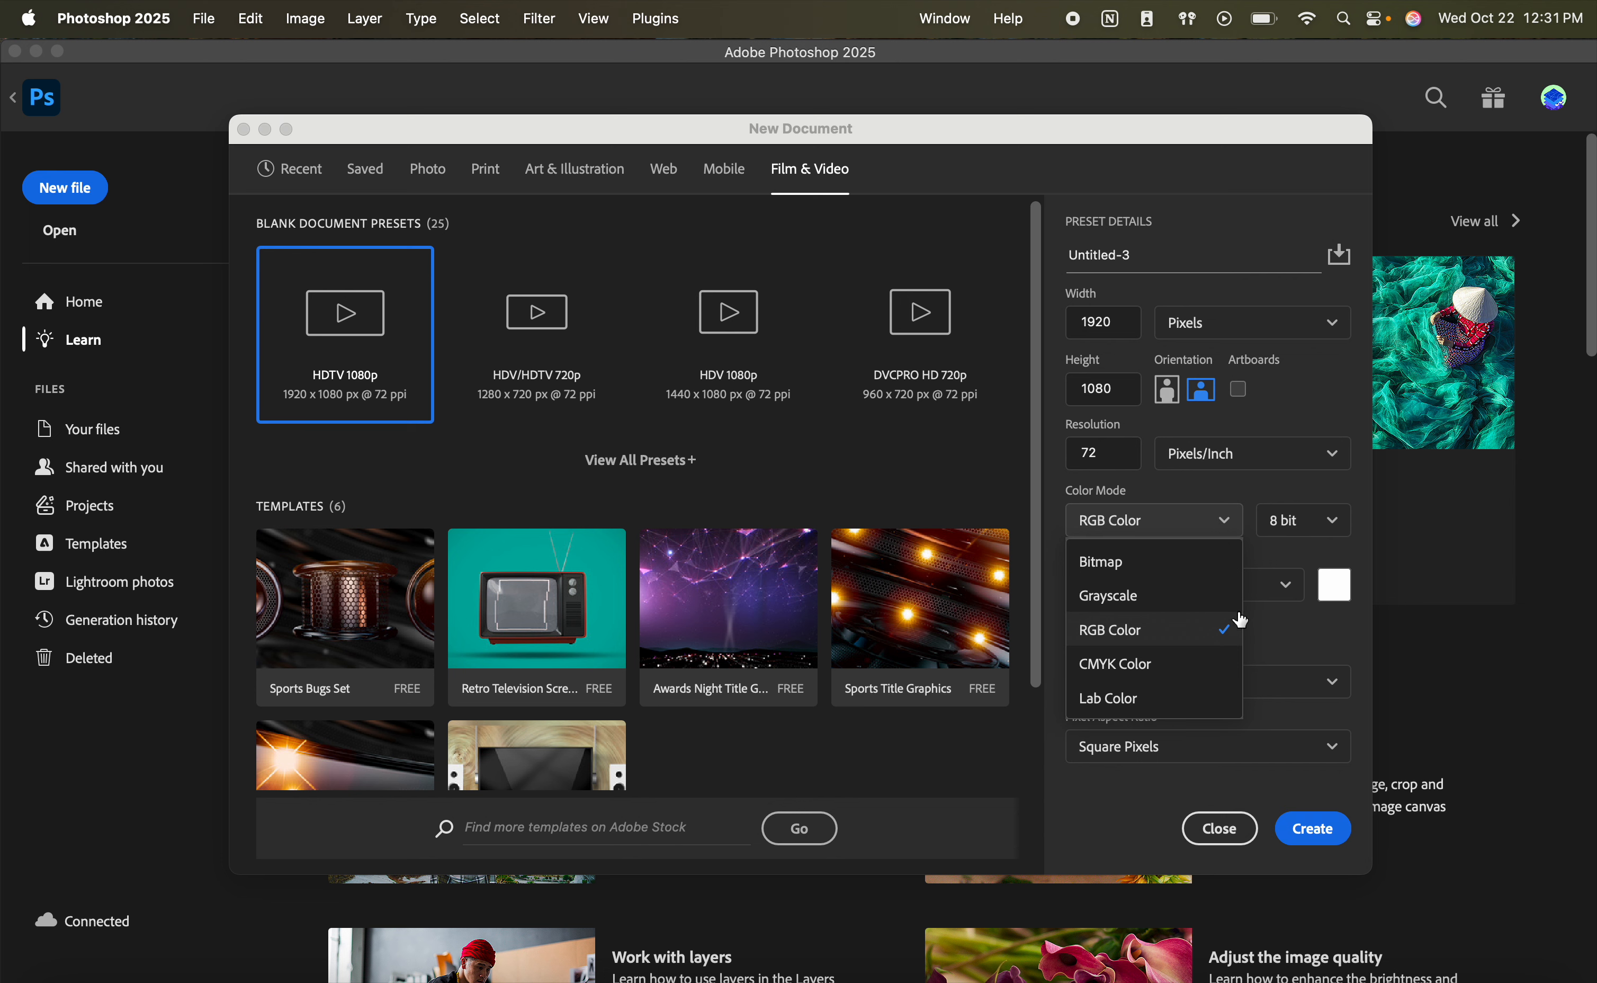
click(1243, 492)
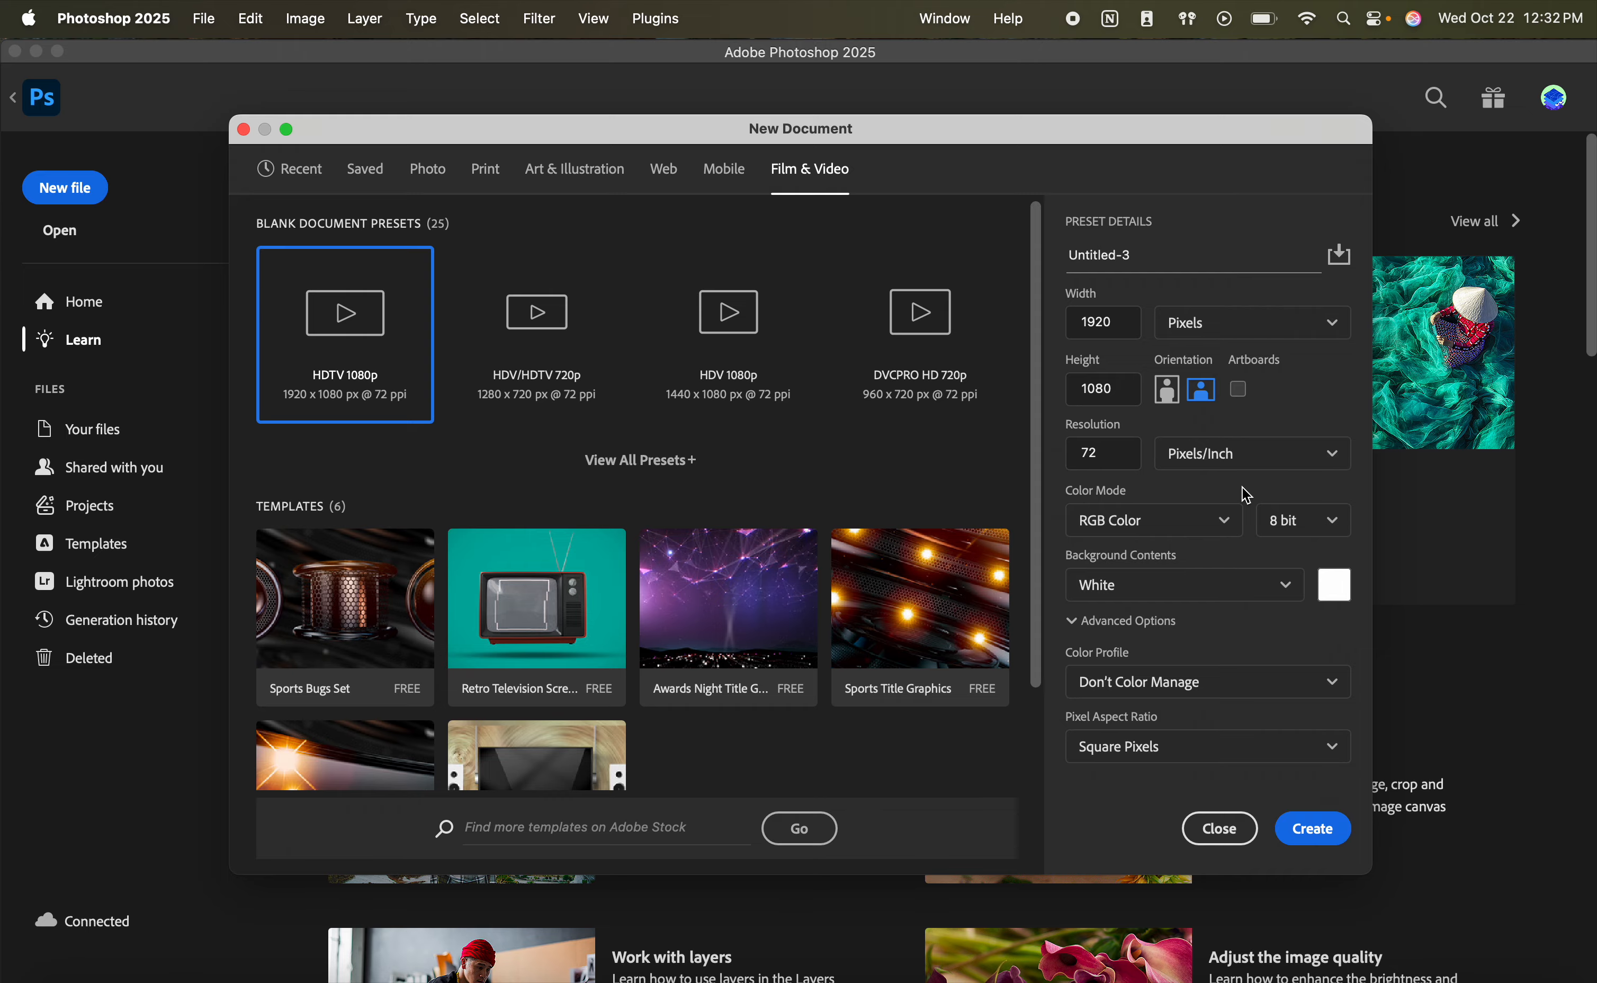
- Set the new document's background contents to Black and create the document
click(1293, 592)
click(1173, 659)
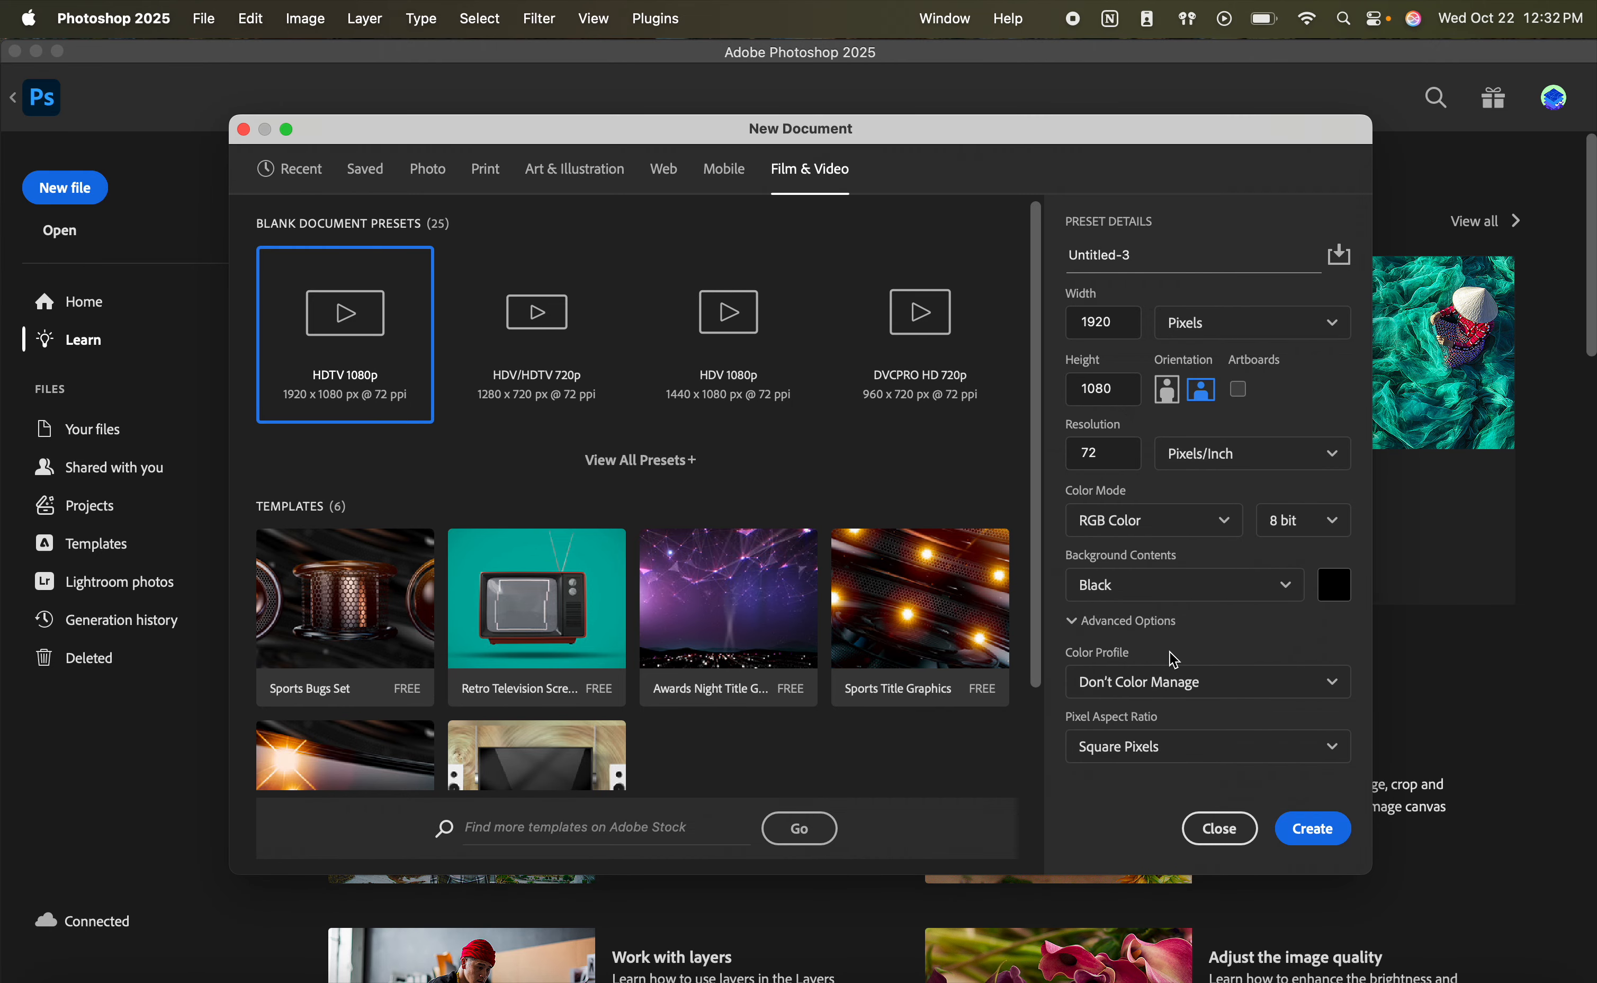
click(1290, 590)
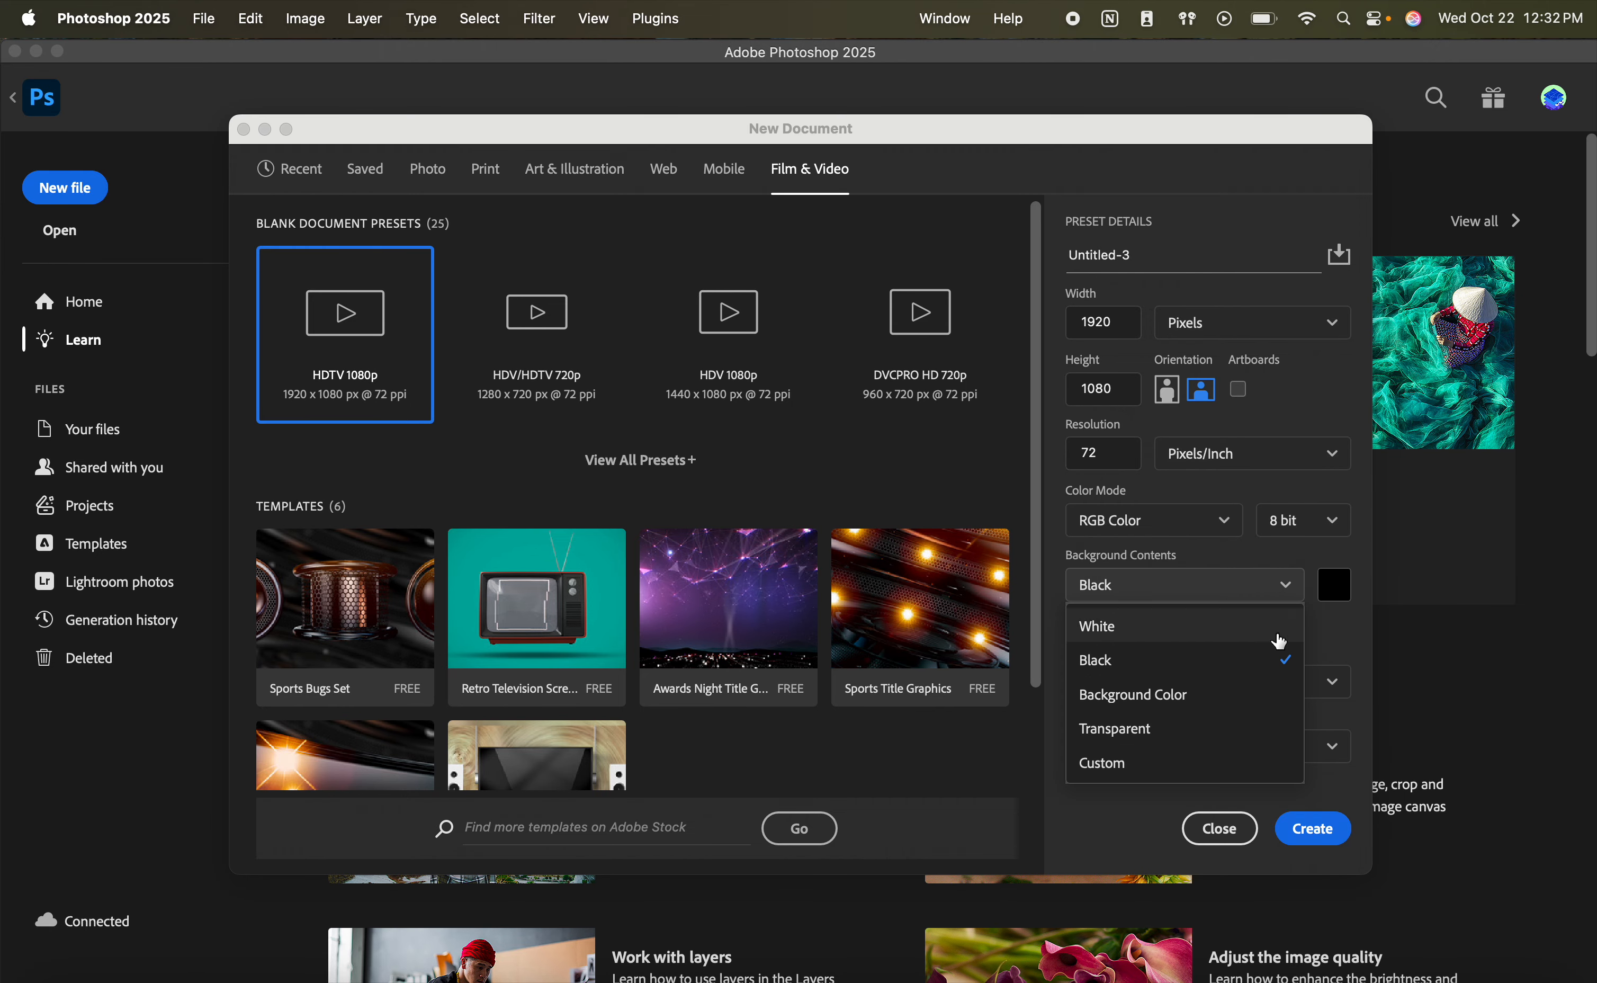
click(1340, 641)
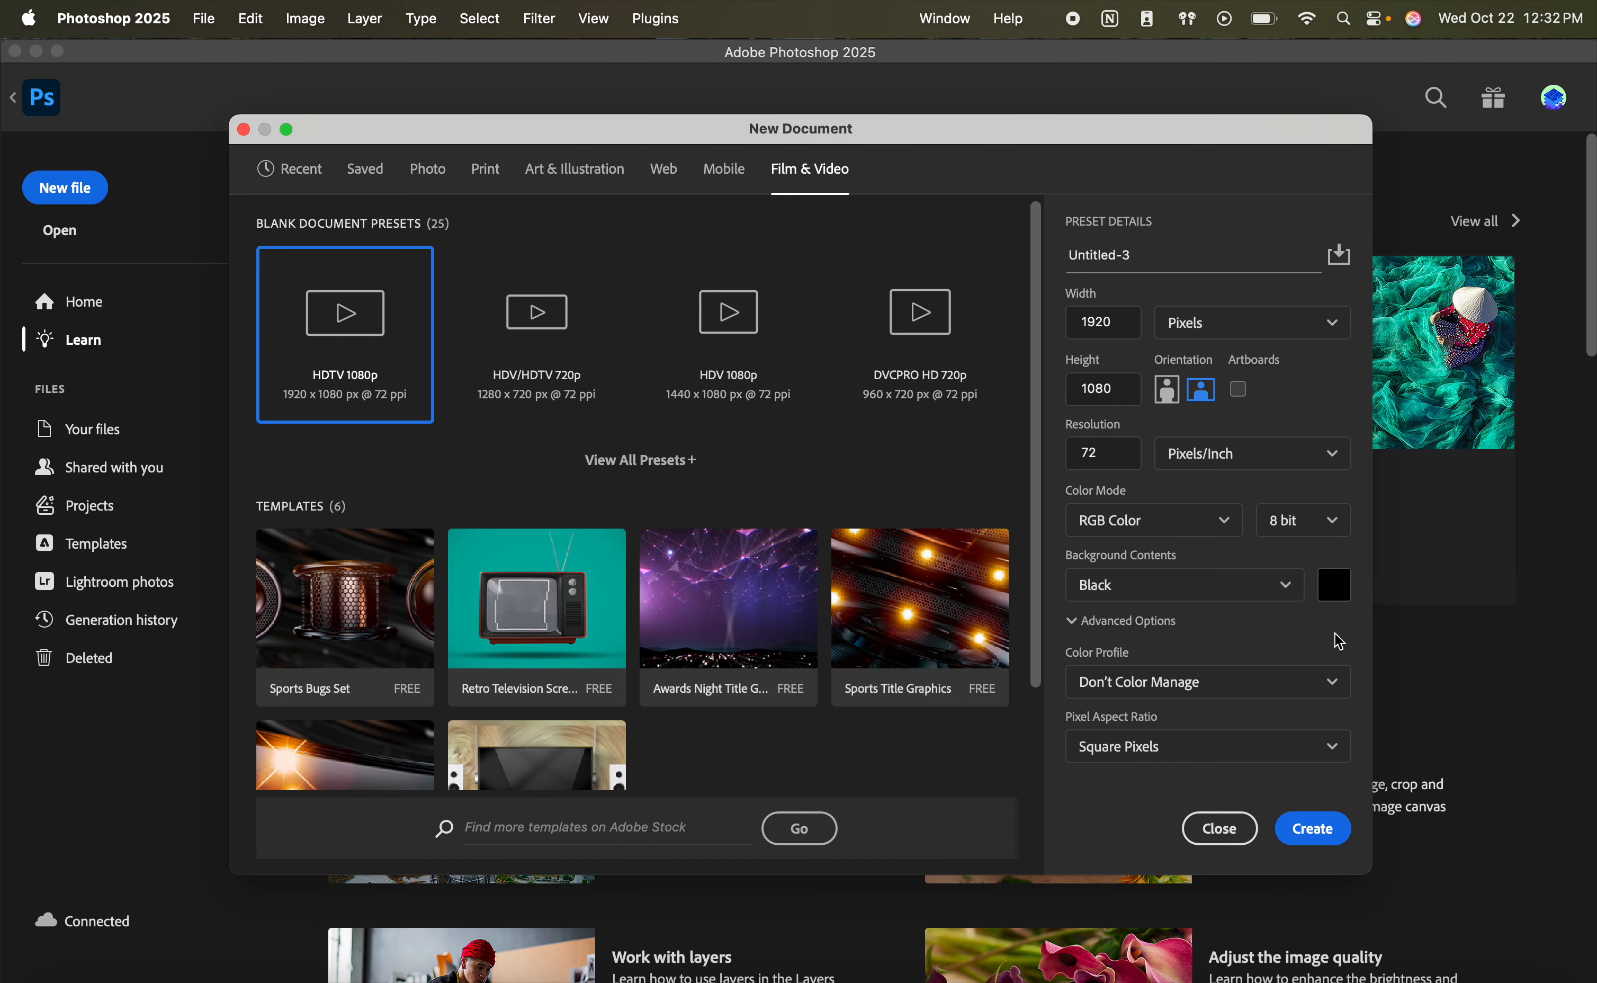
click(1313, 829)
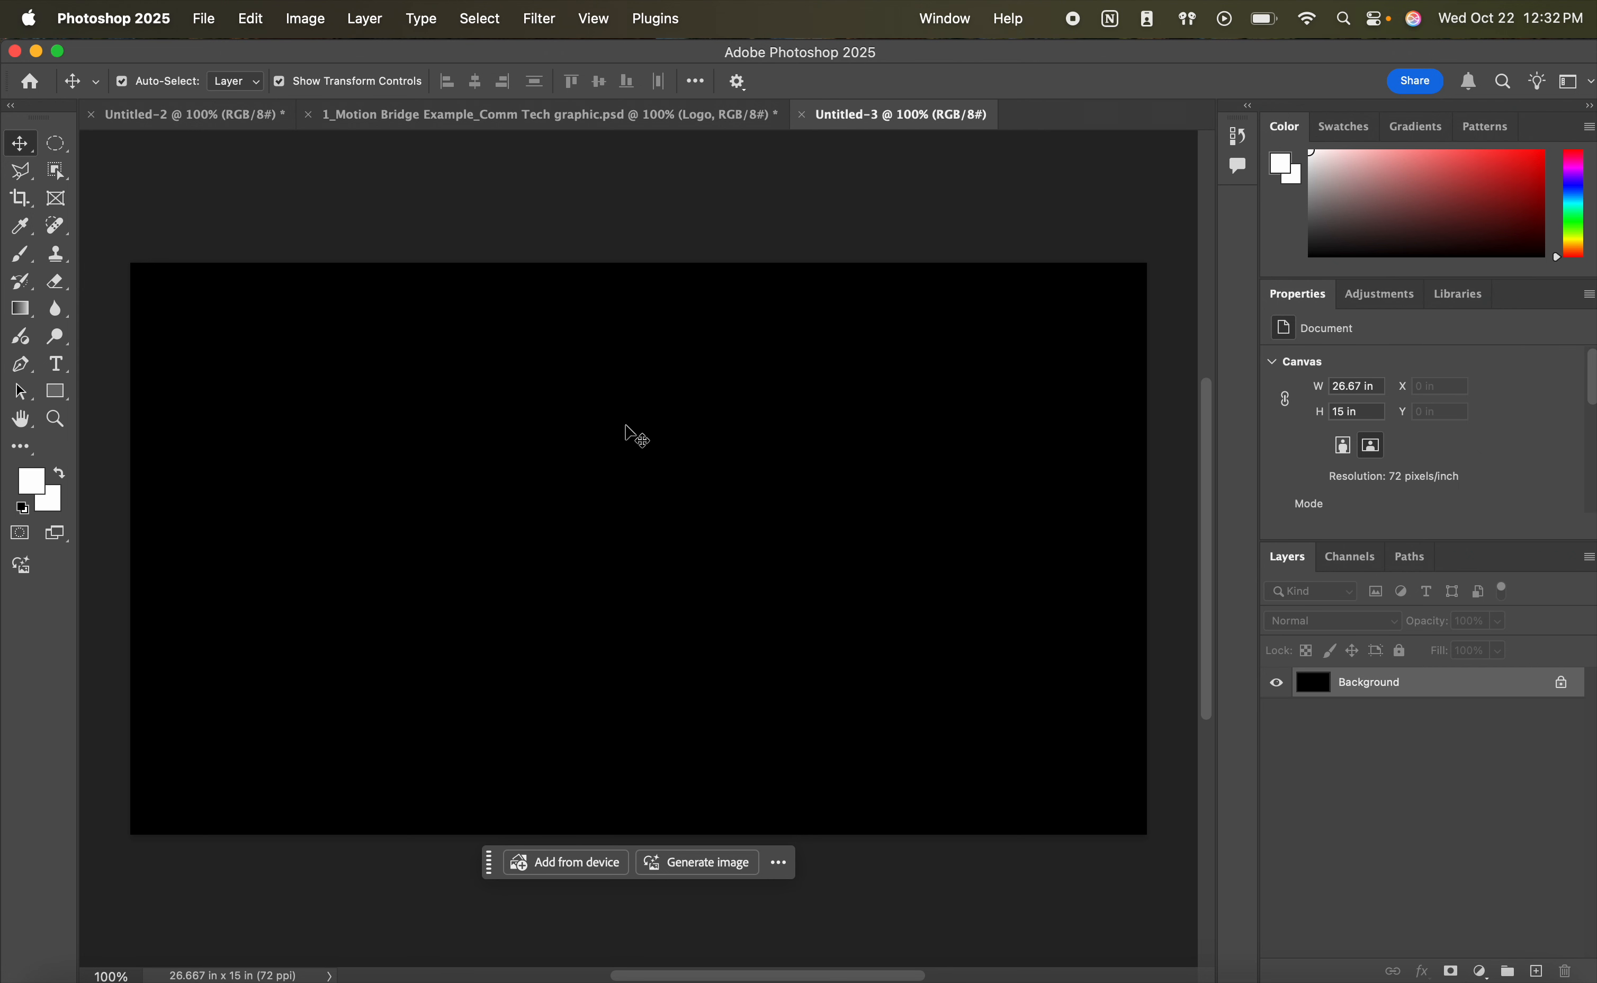
- Add the text COMM TECH near the middle of the canvas in white Amboy Black at 50 pt
click(56, 363)
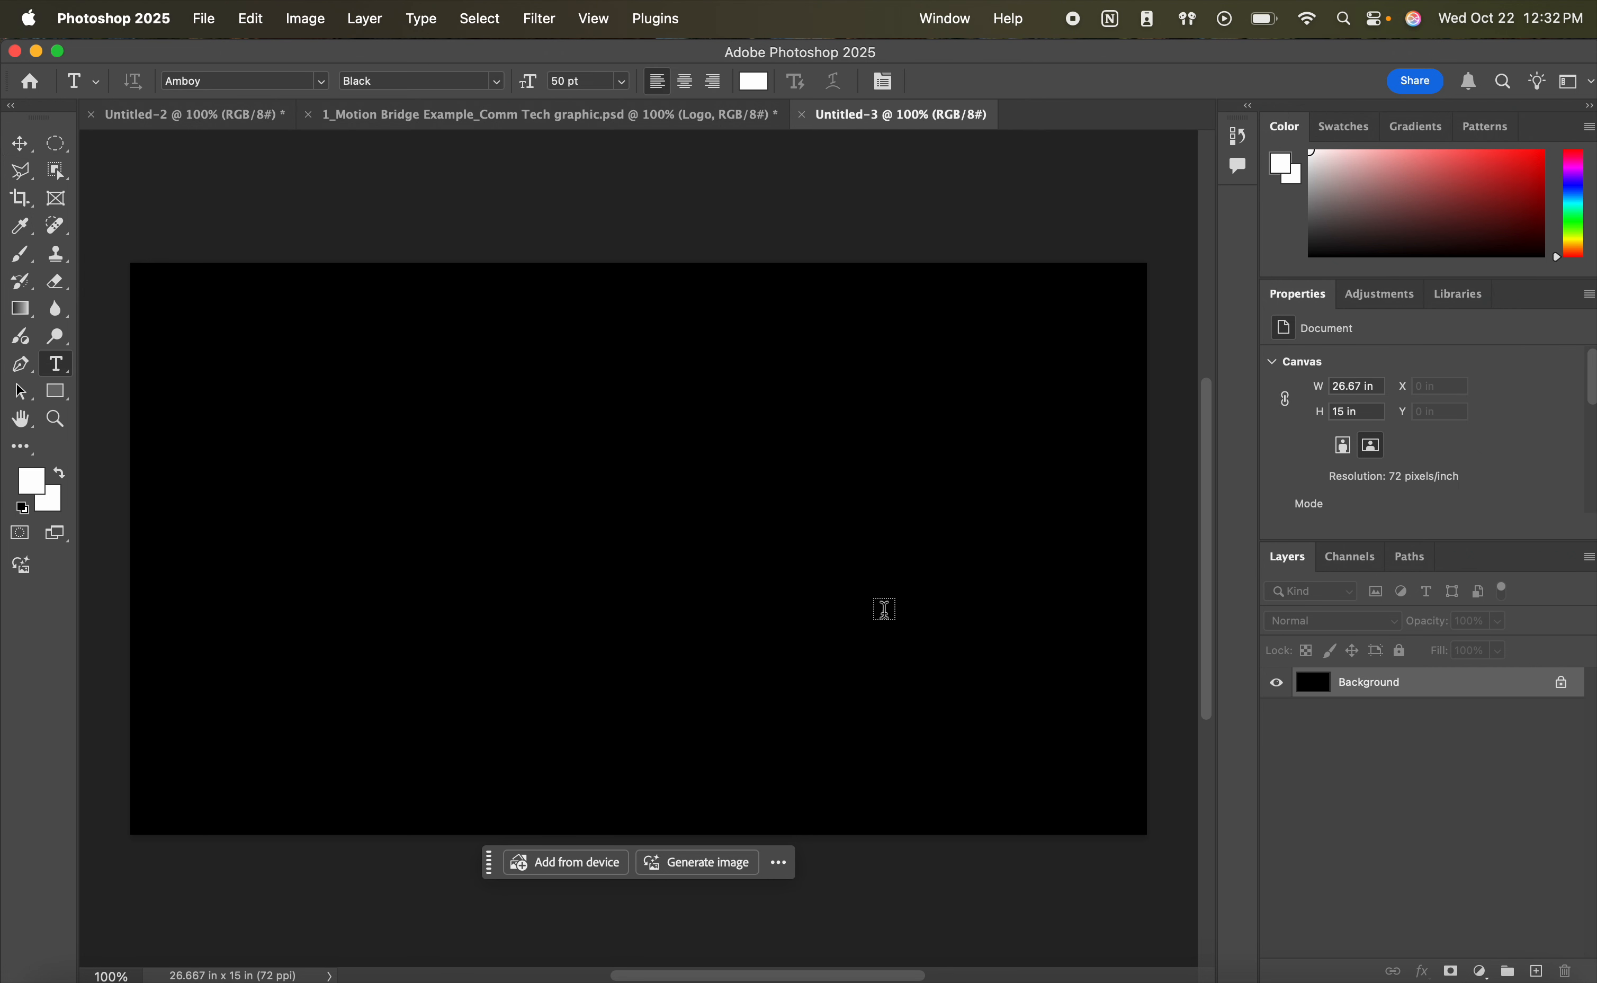
scroll(780, 613, right, 1)
scroll(541, 550, left, 1)
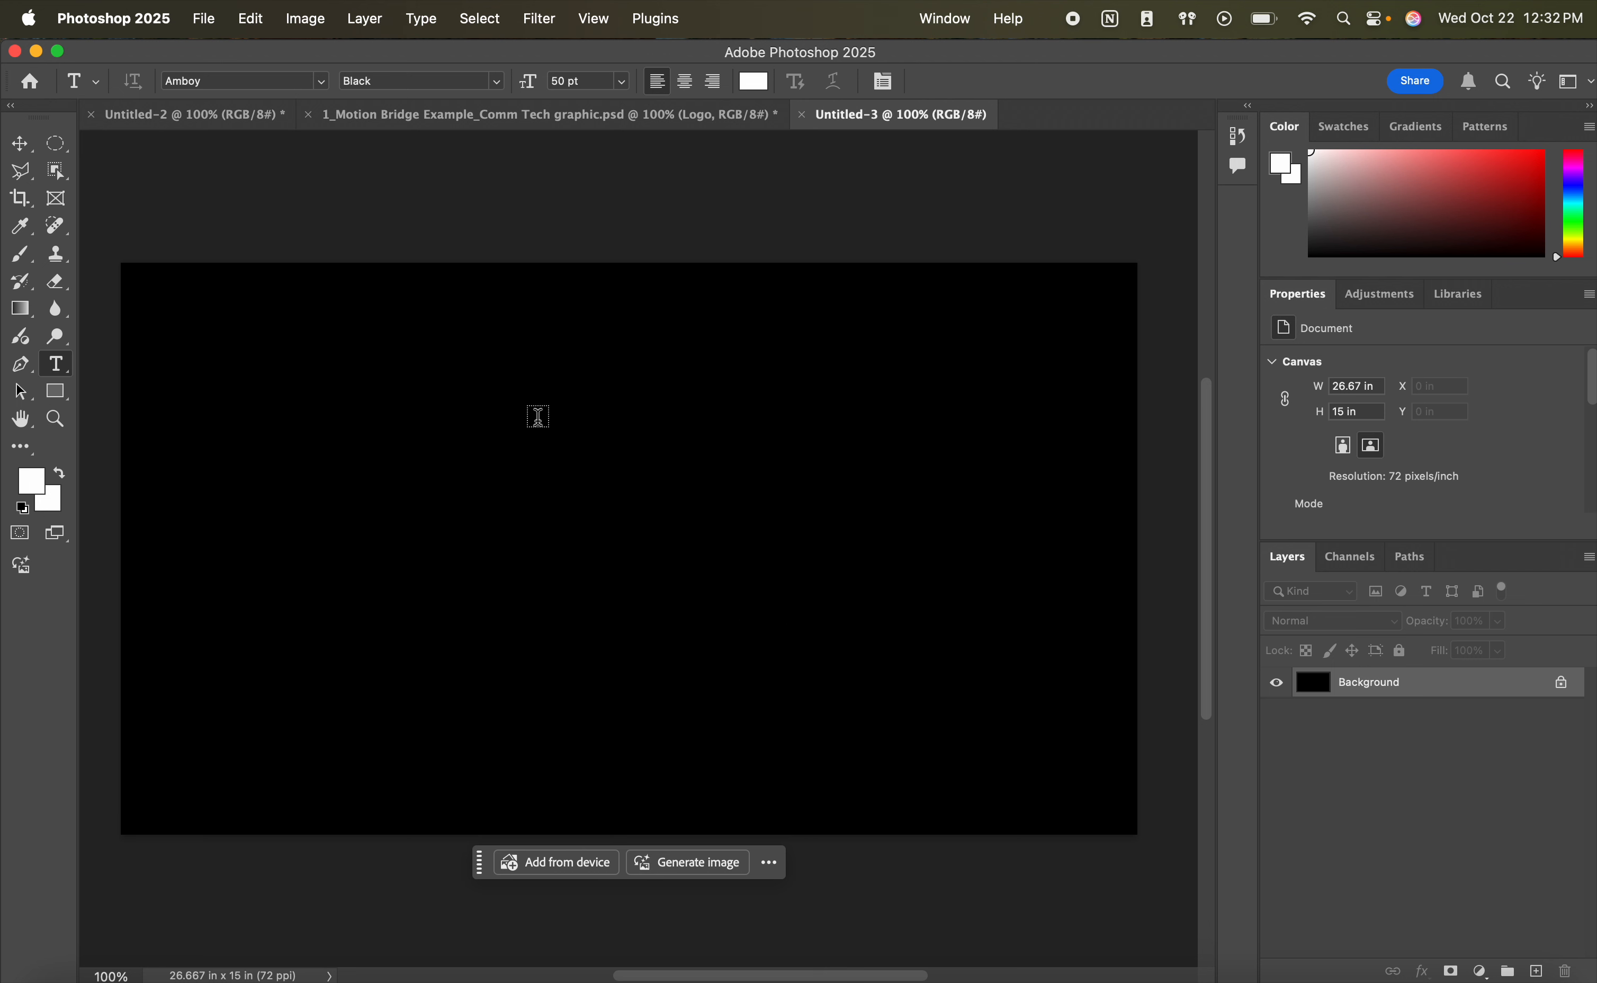
click(477, 570)
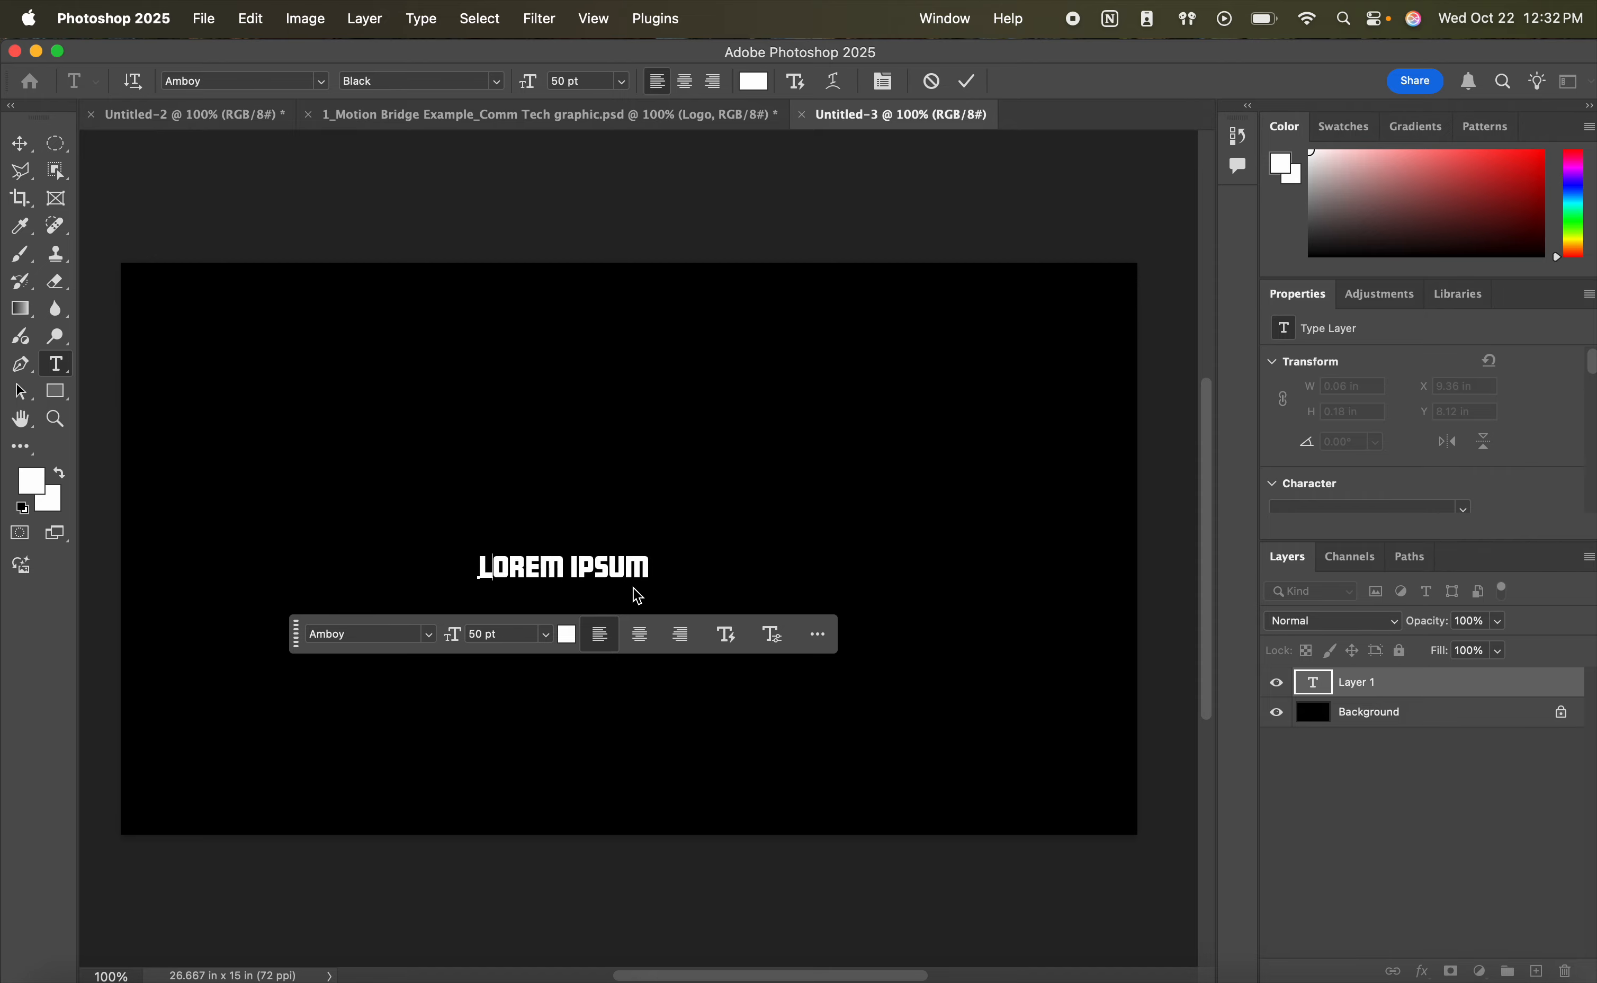
text(COMM TECH)
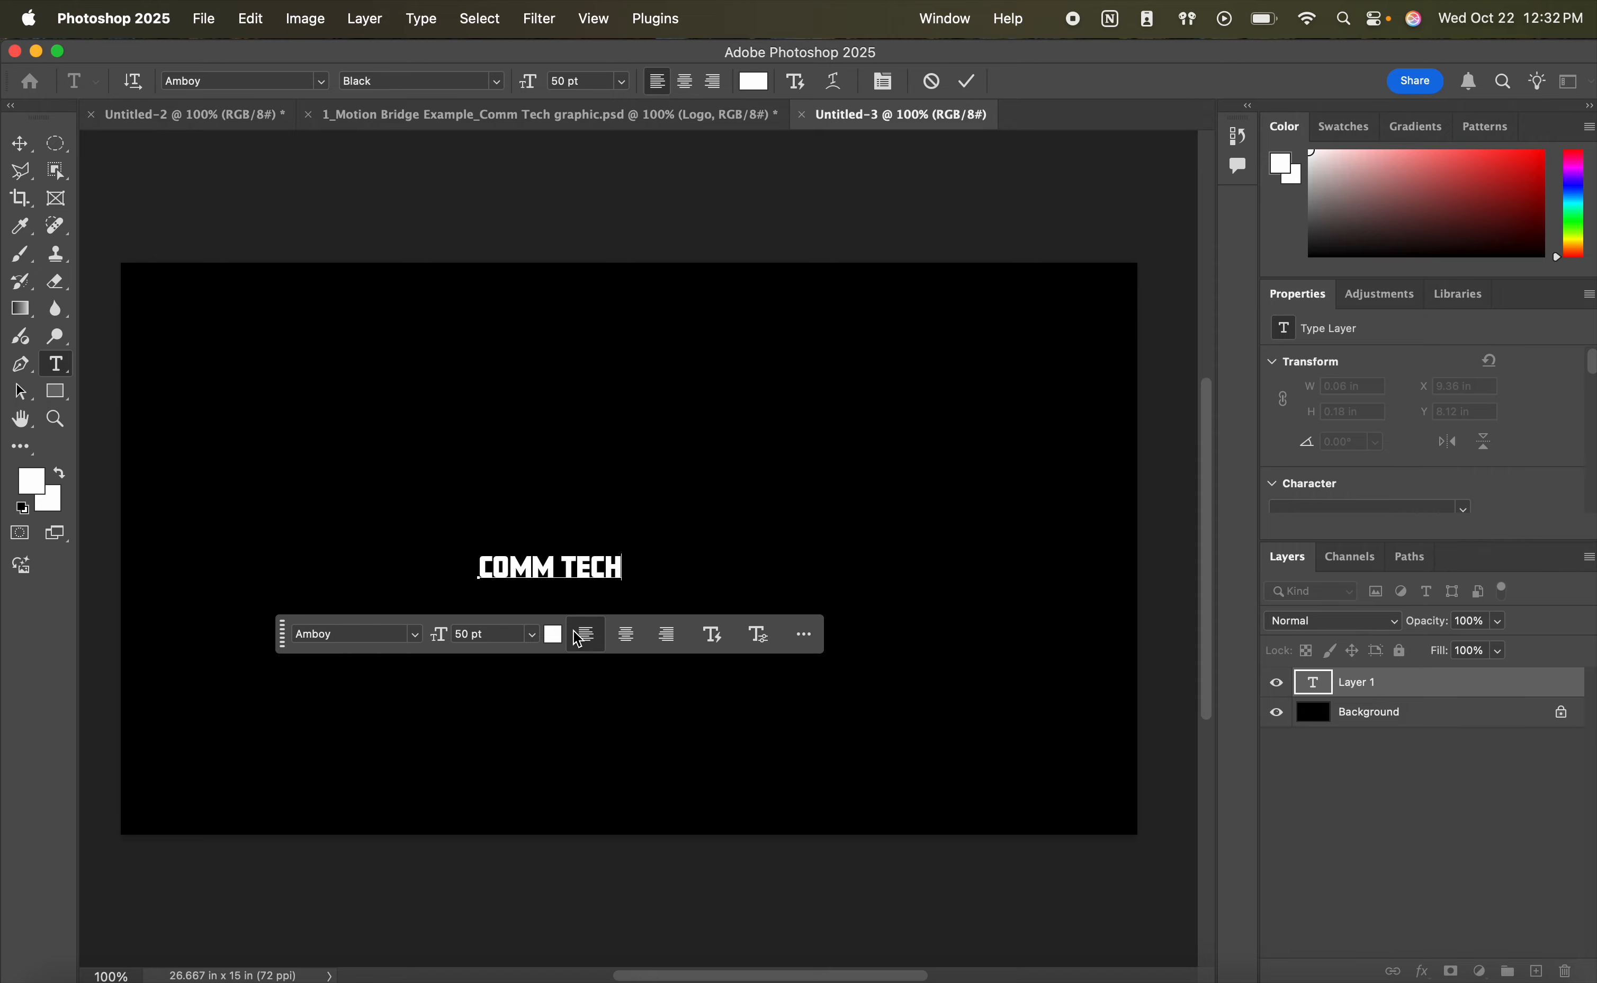
triple_click(556, 563)
click(555, 637)
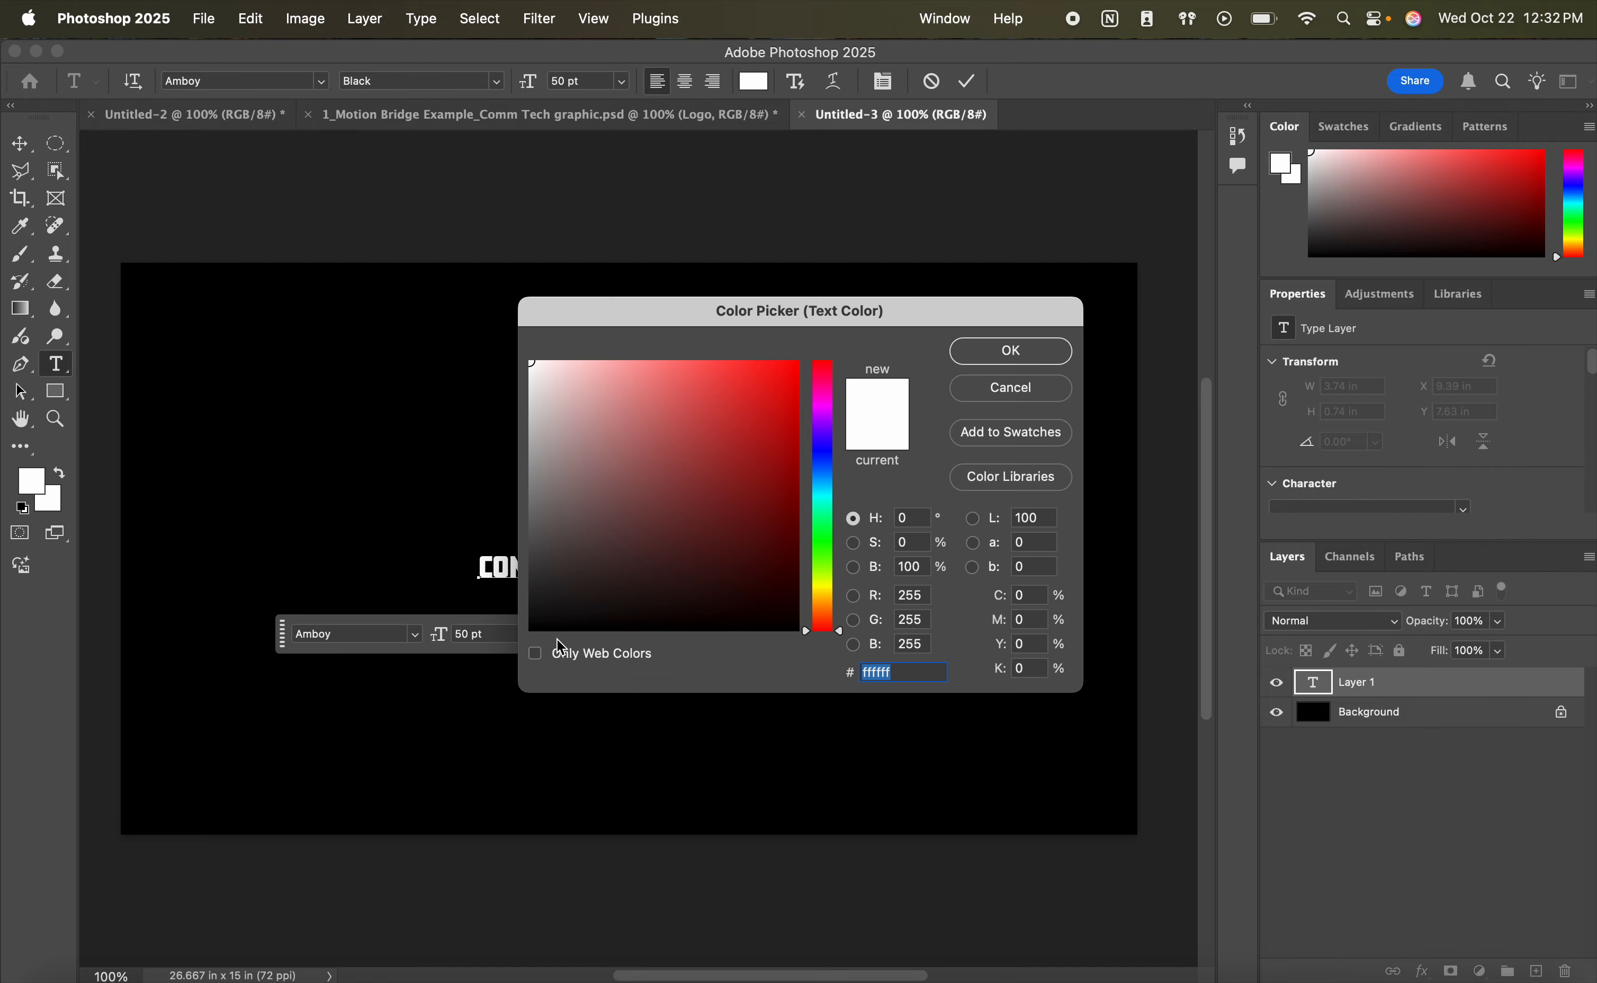
click(1010, 350)
- Scale the COMM TECH text to about 240% and centre it horizontally on the canvas
click(20, 143)
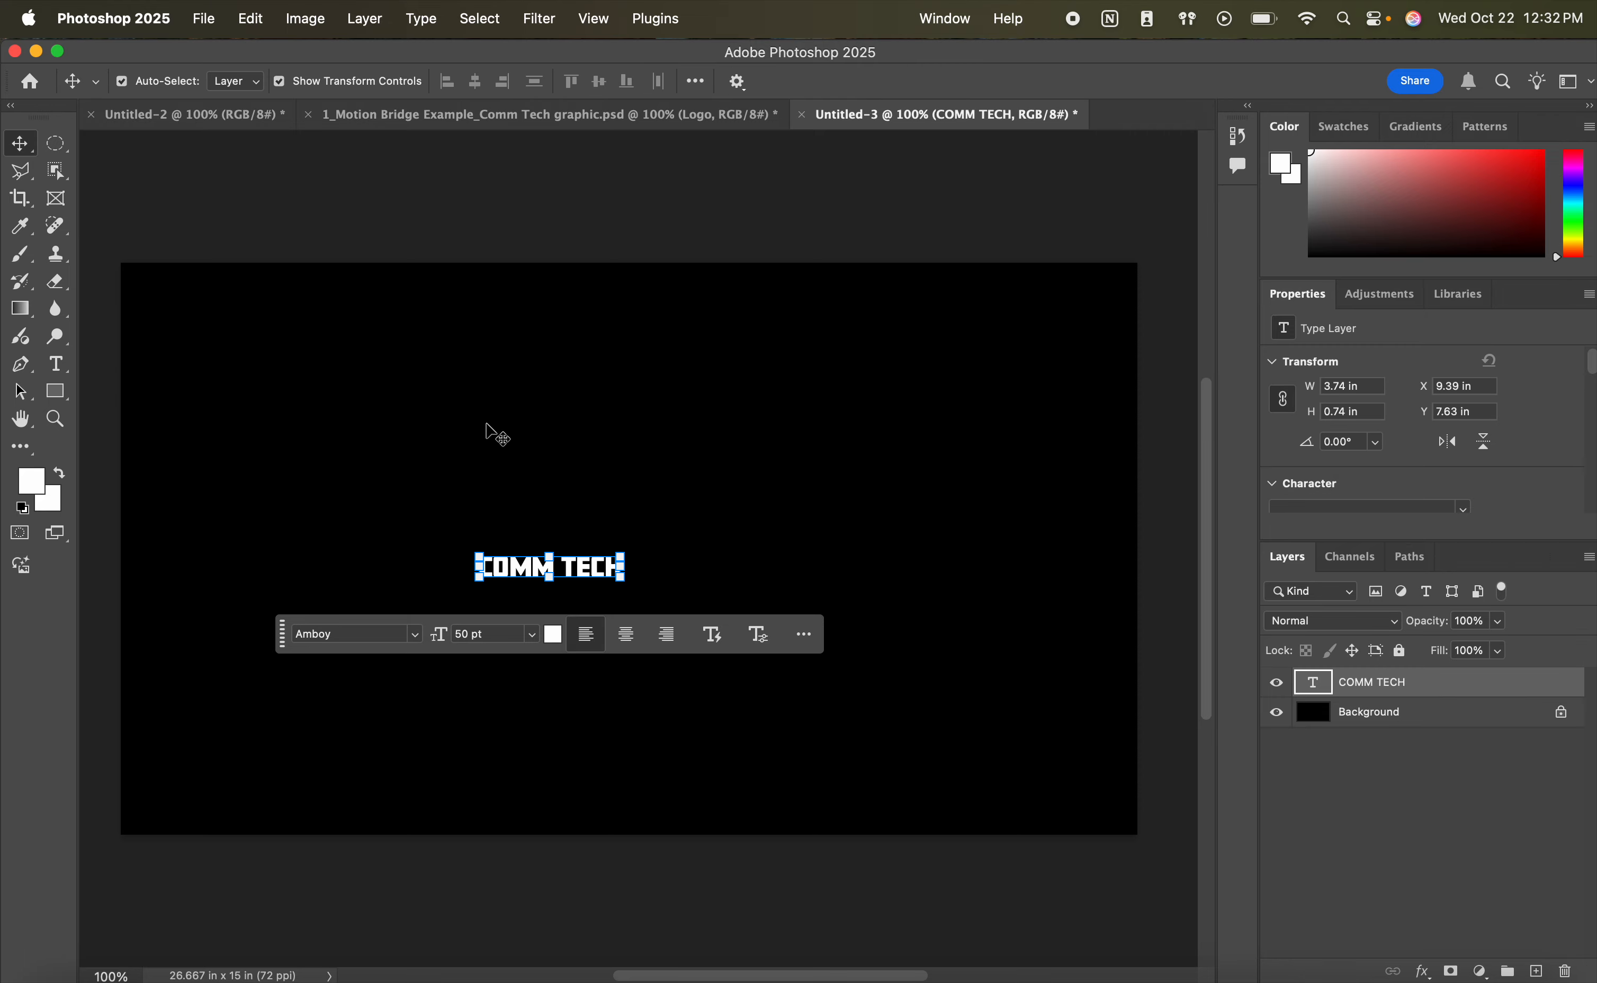
drag(628, 555, 737, 593)
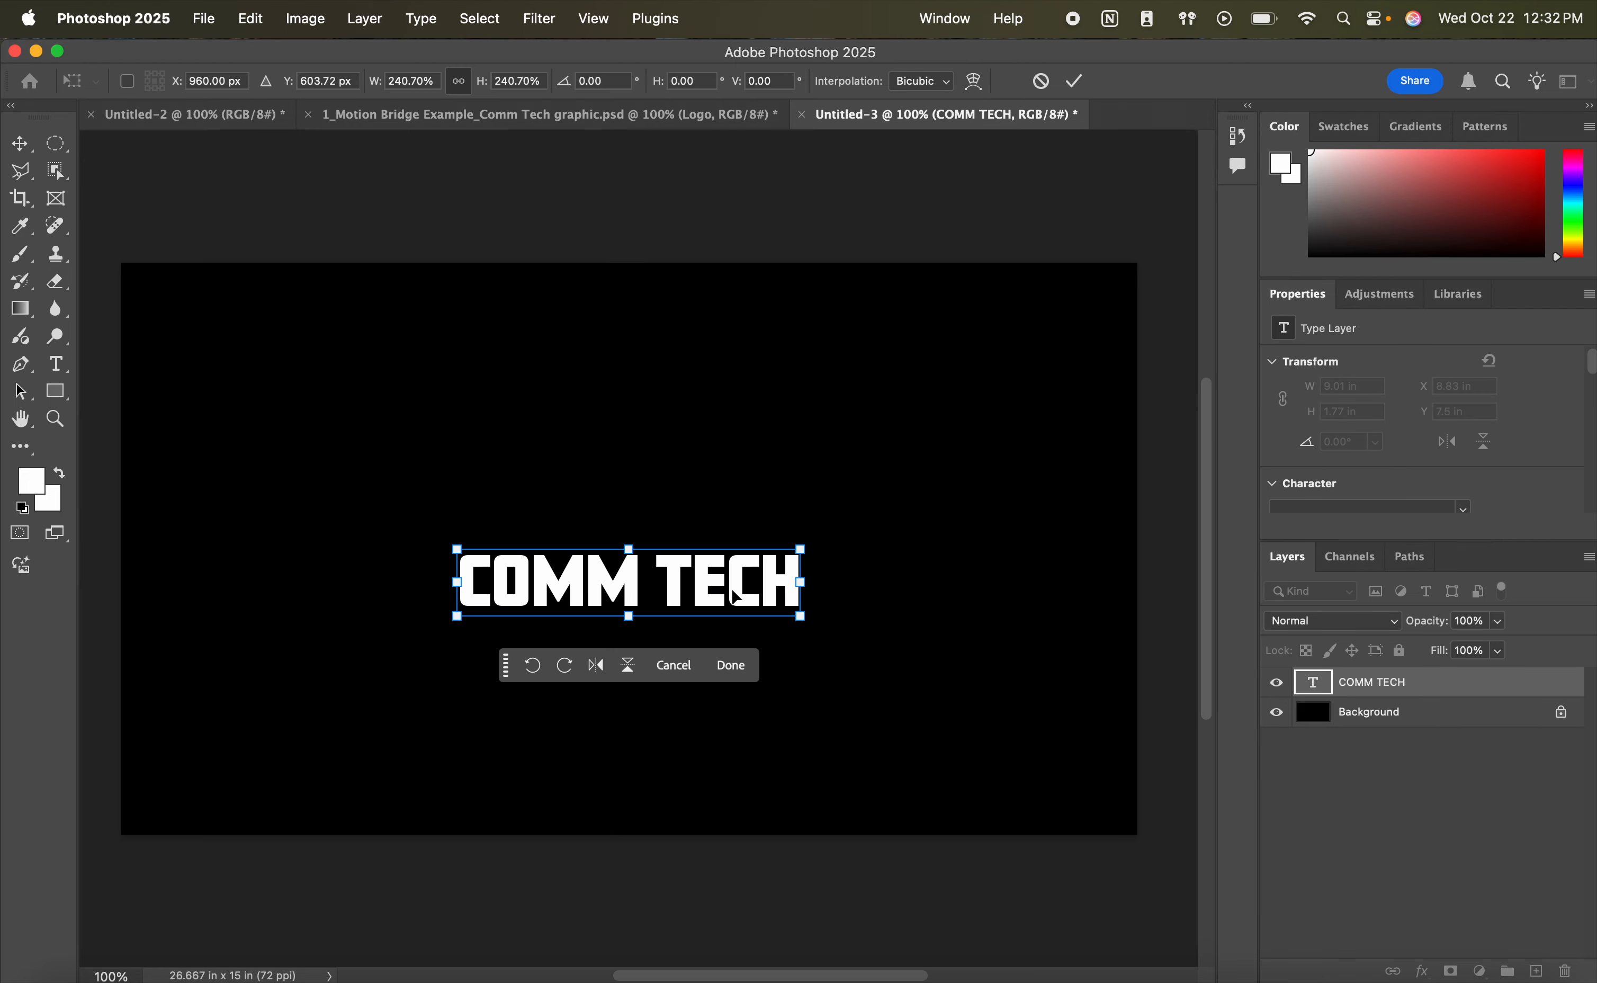
key(Return)
click(828, 877)
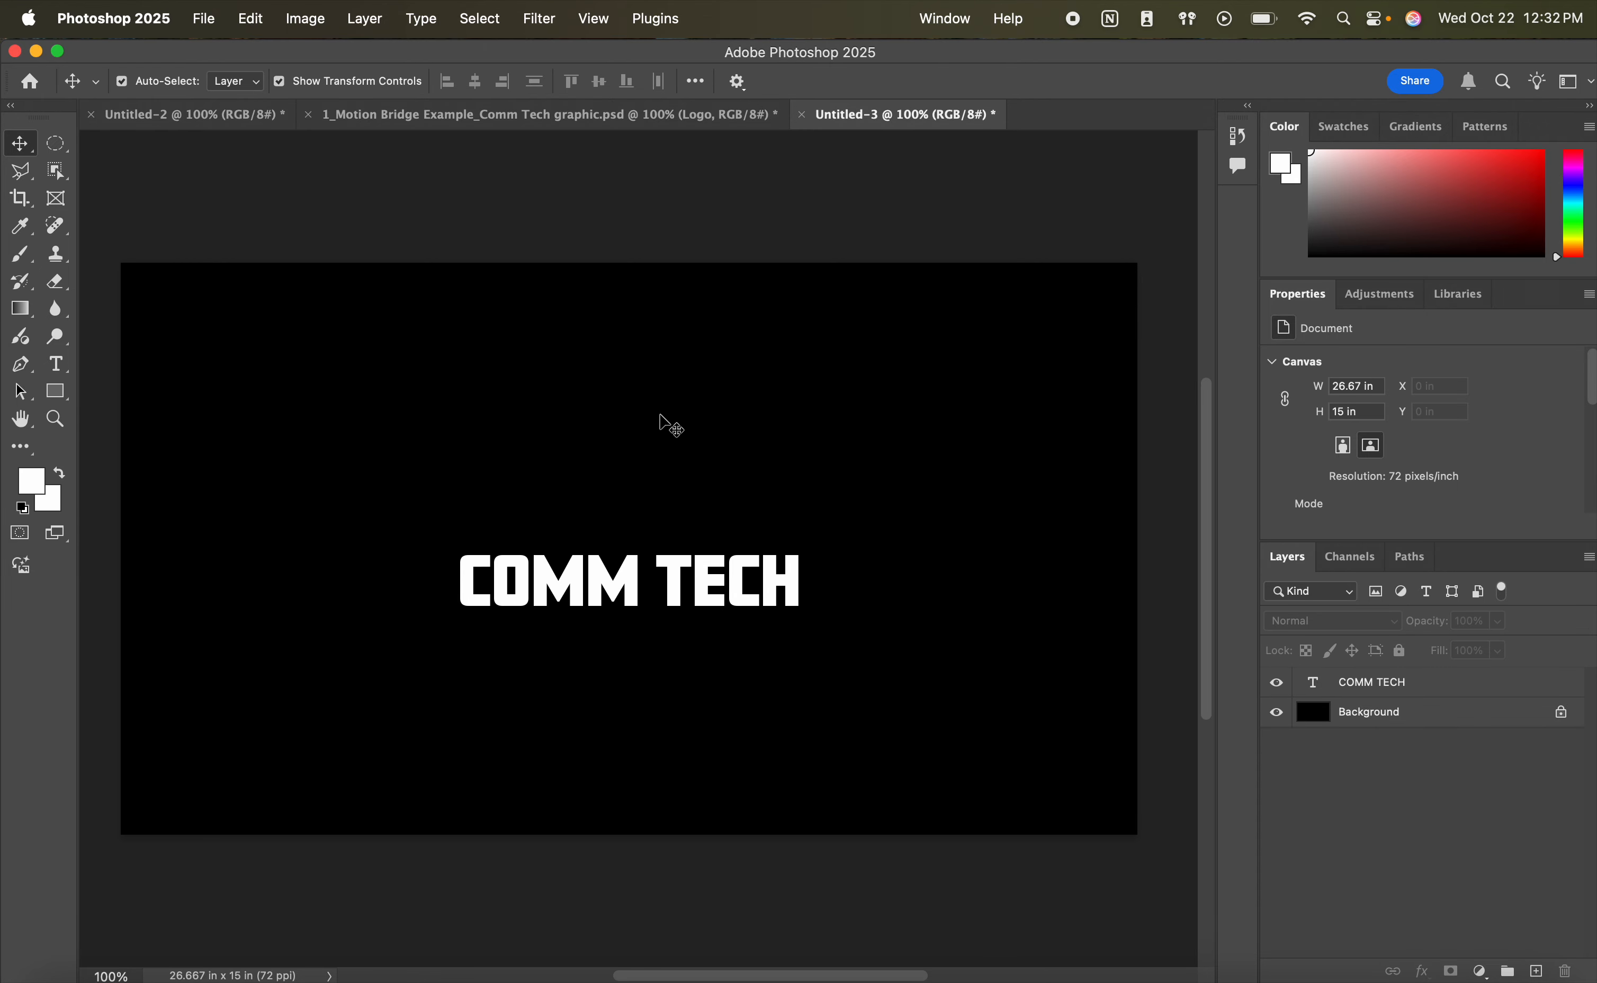
- Switch to Illustrator and change the lightning bolt group's fill to white
scroll(675, 711, up, 1)
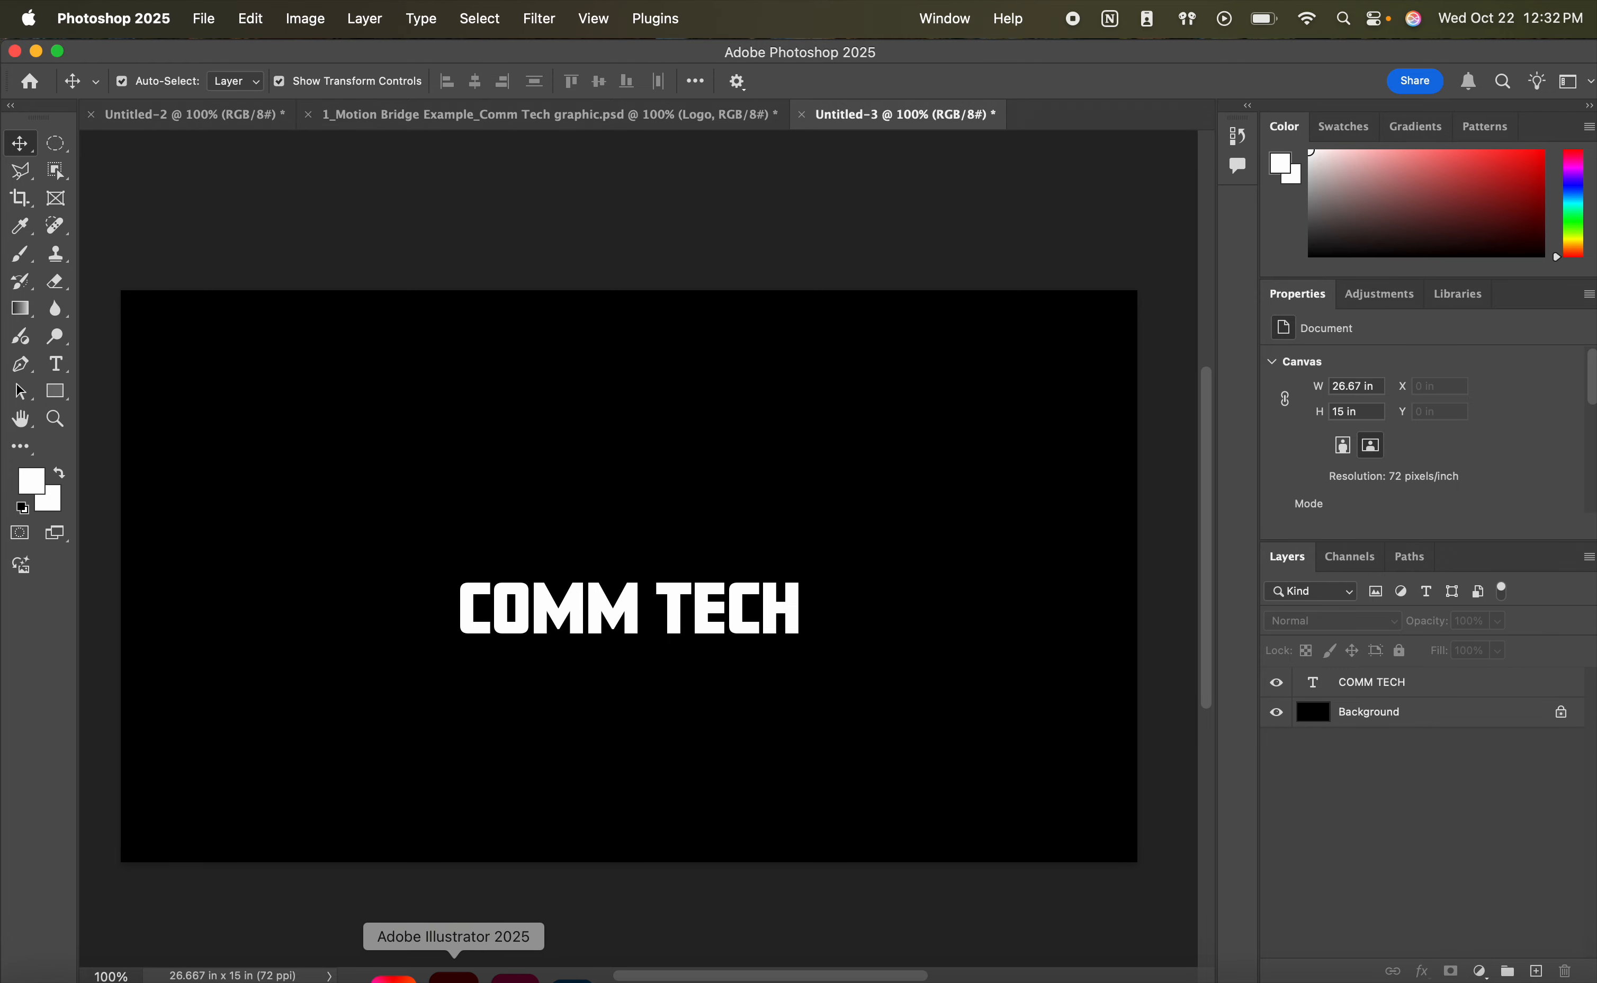
click(456, 976)
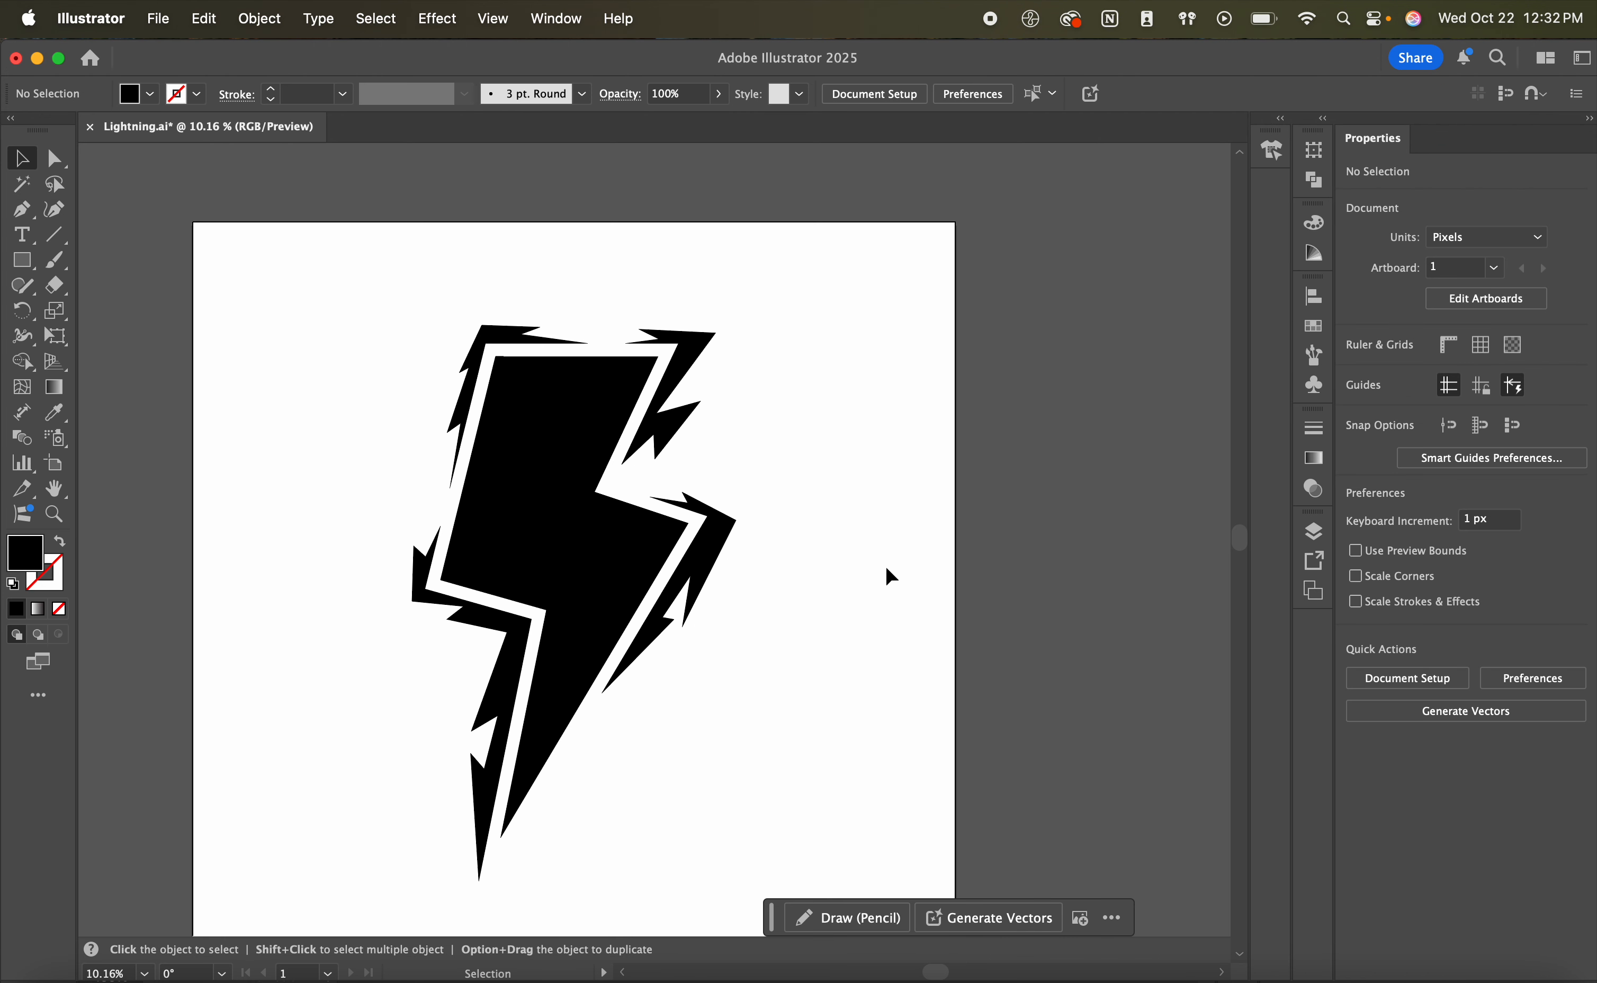
click(626, 588)
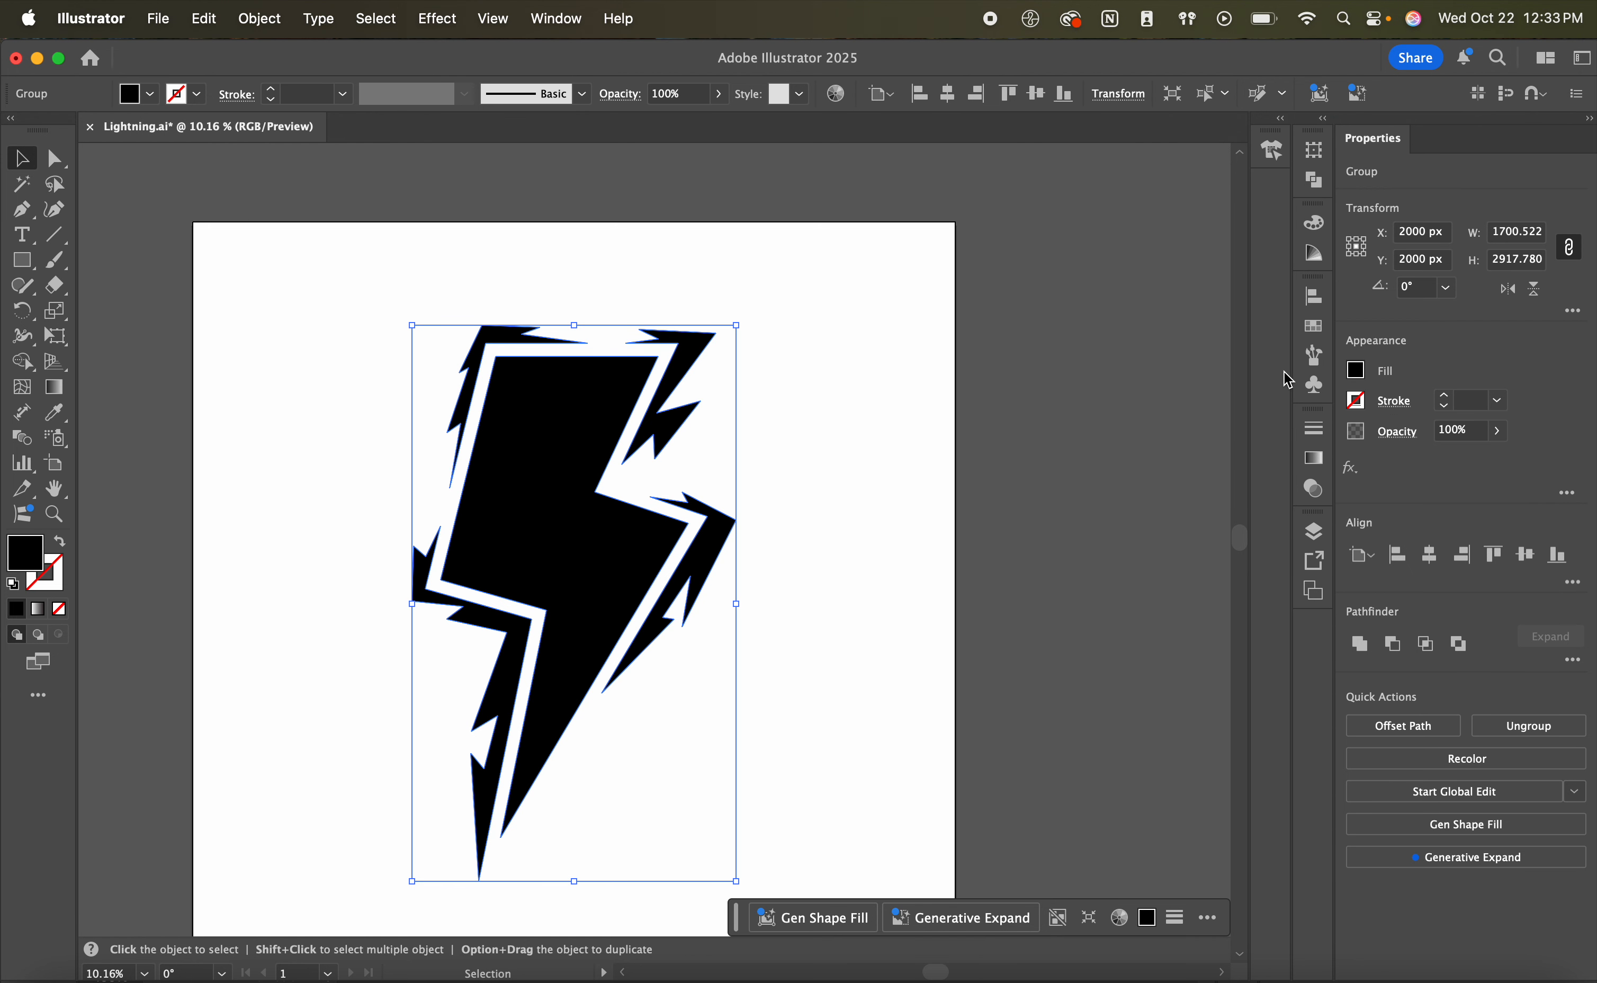
click(1356, 371)
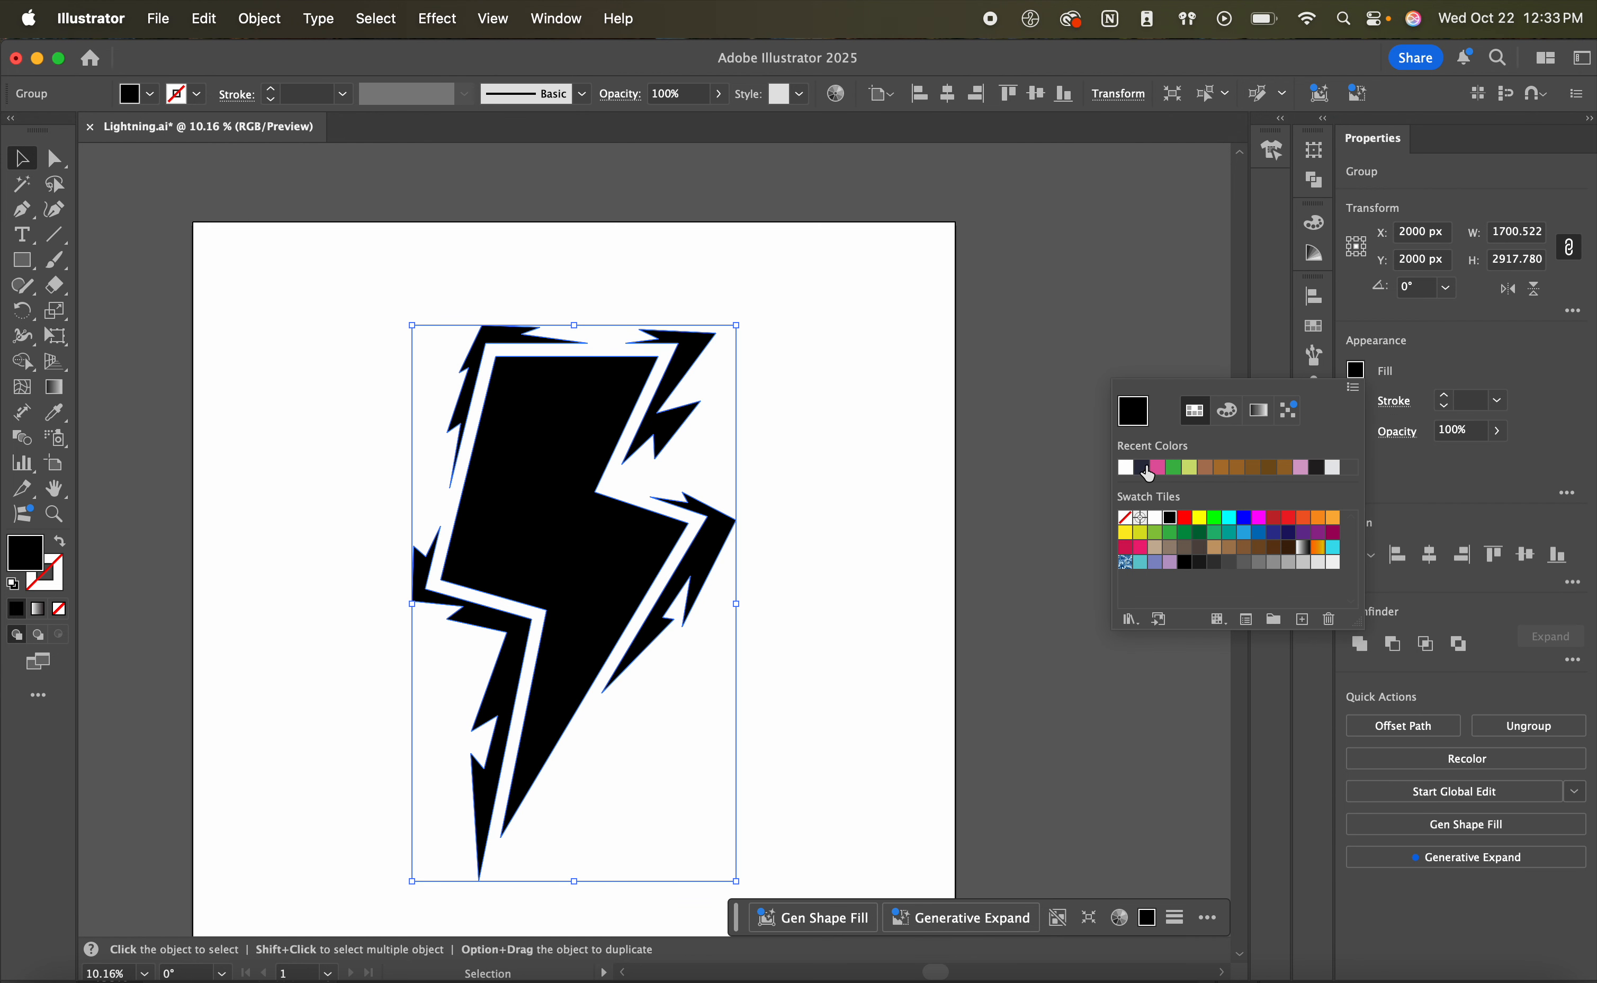
click(1125, 467)
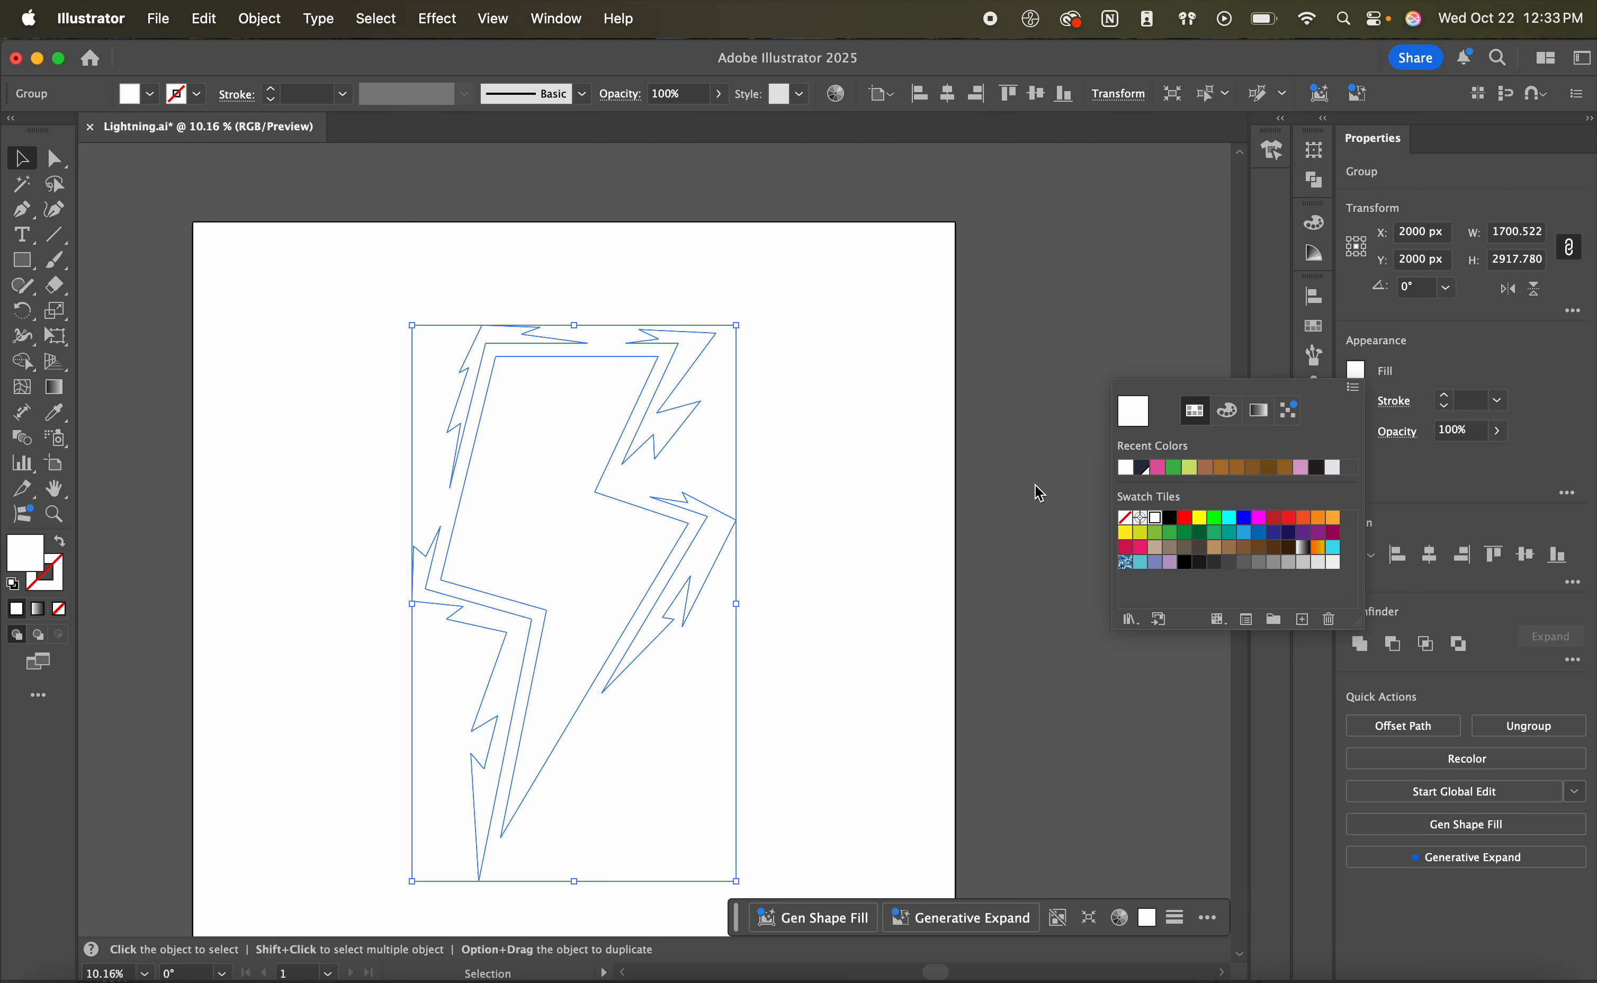
key(Escape)
key(a)
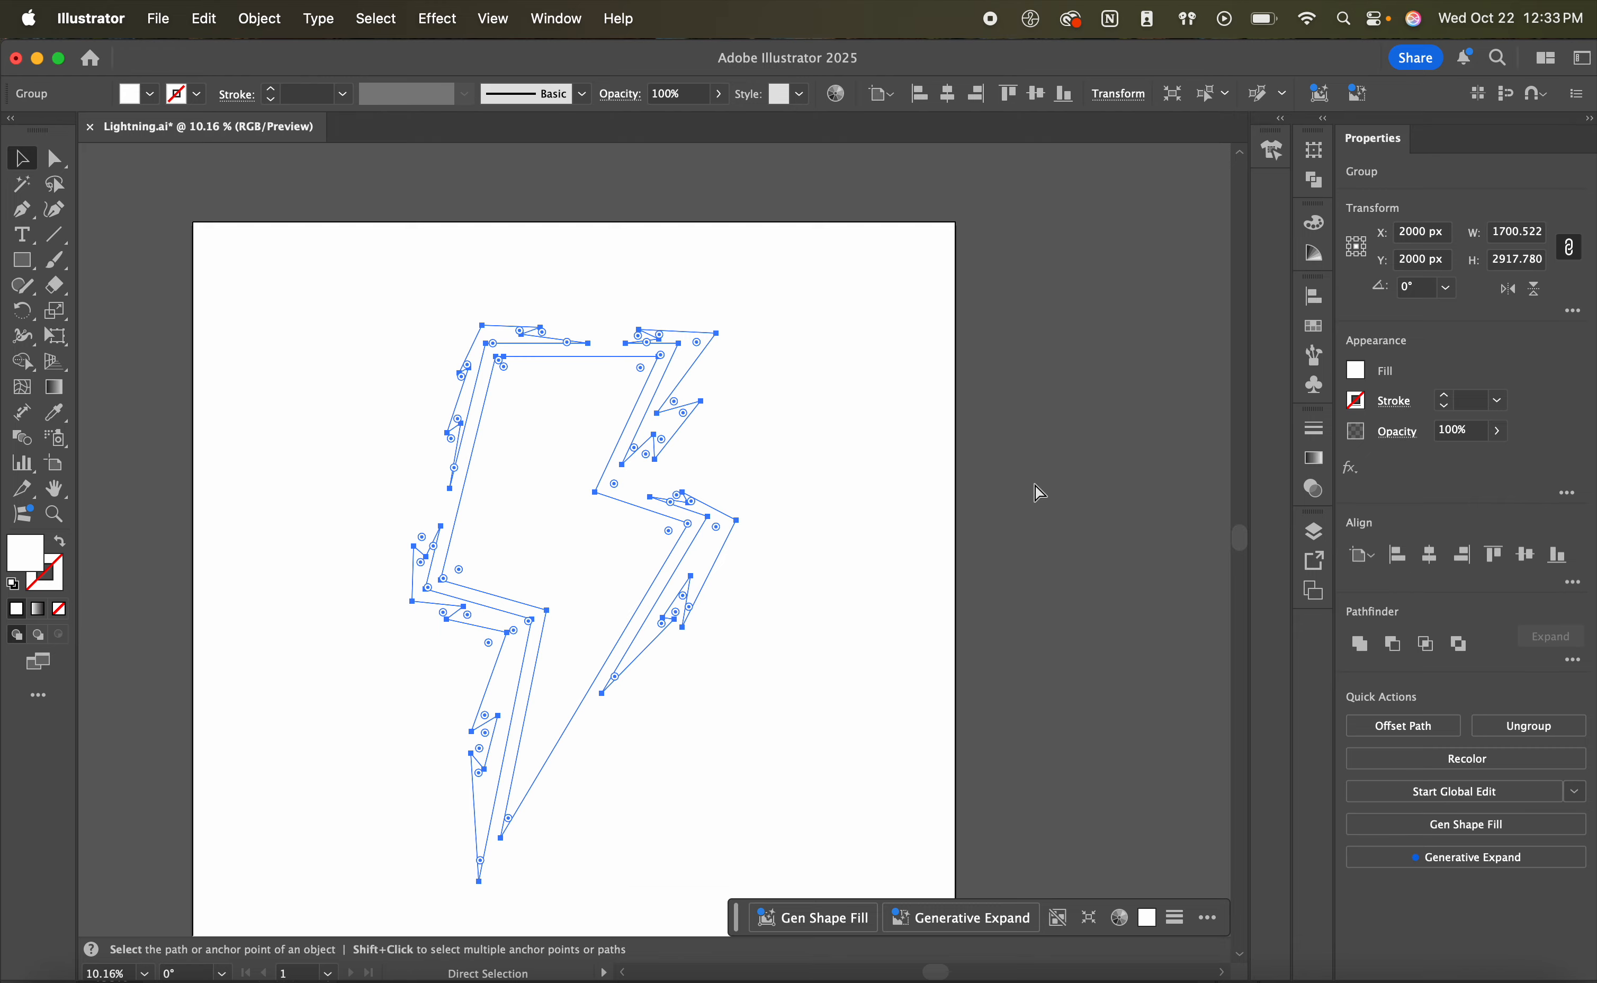
key(super+Tab)
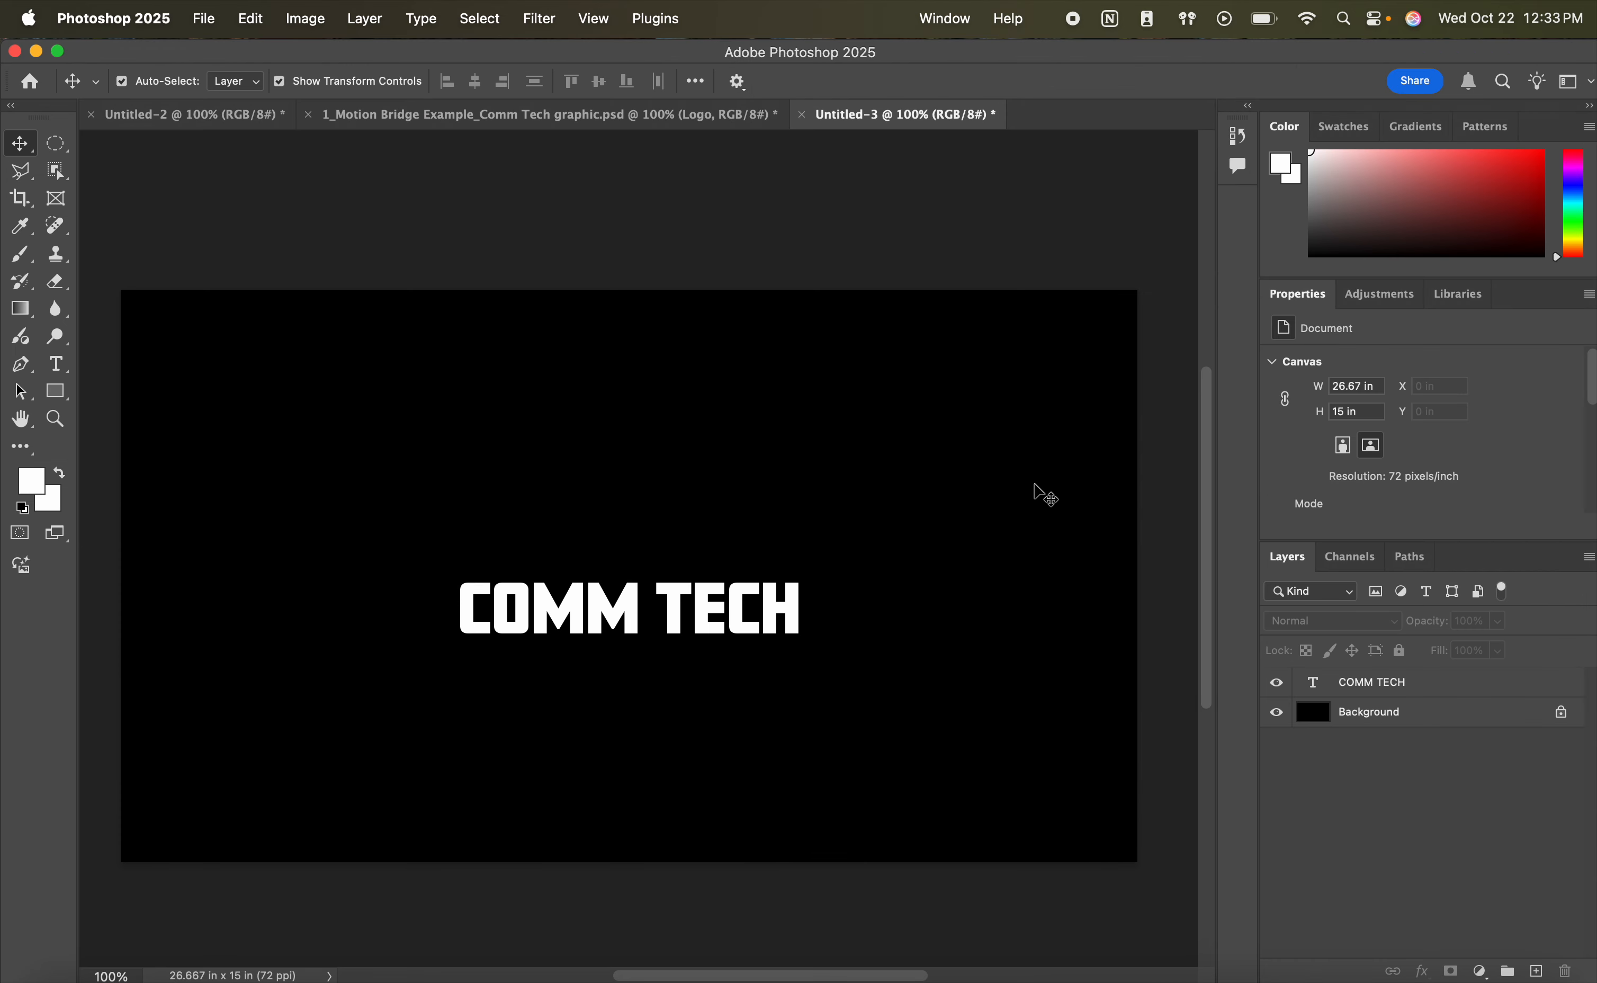
key(super+v)
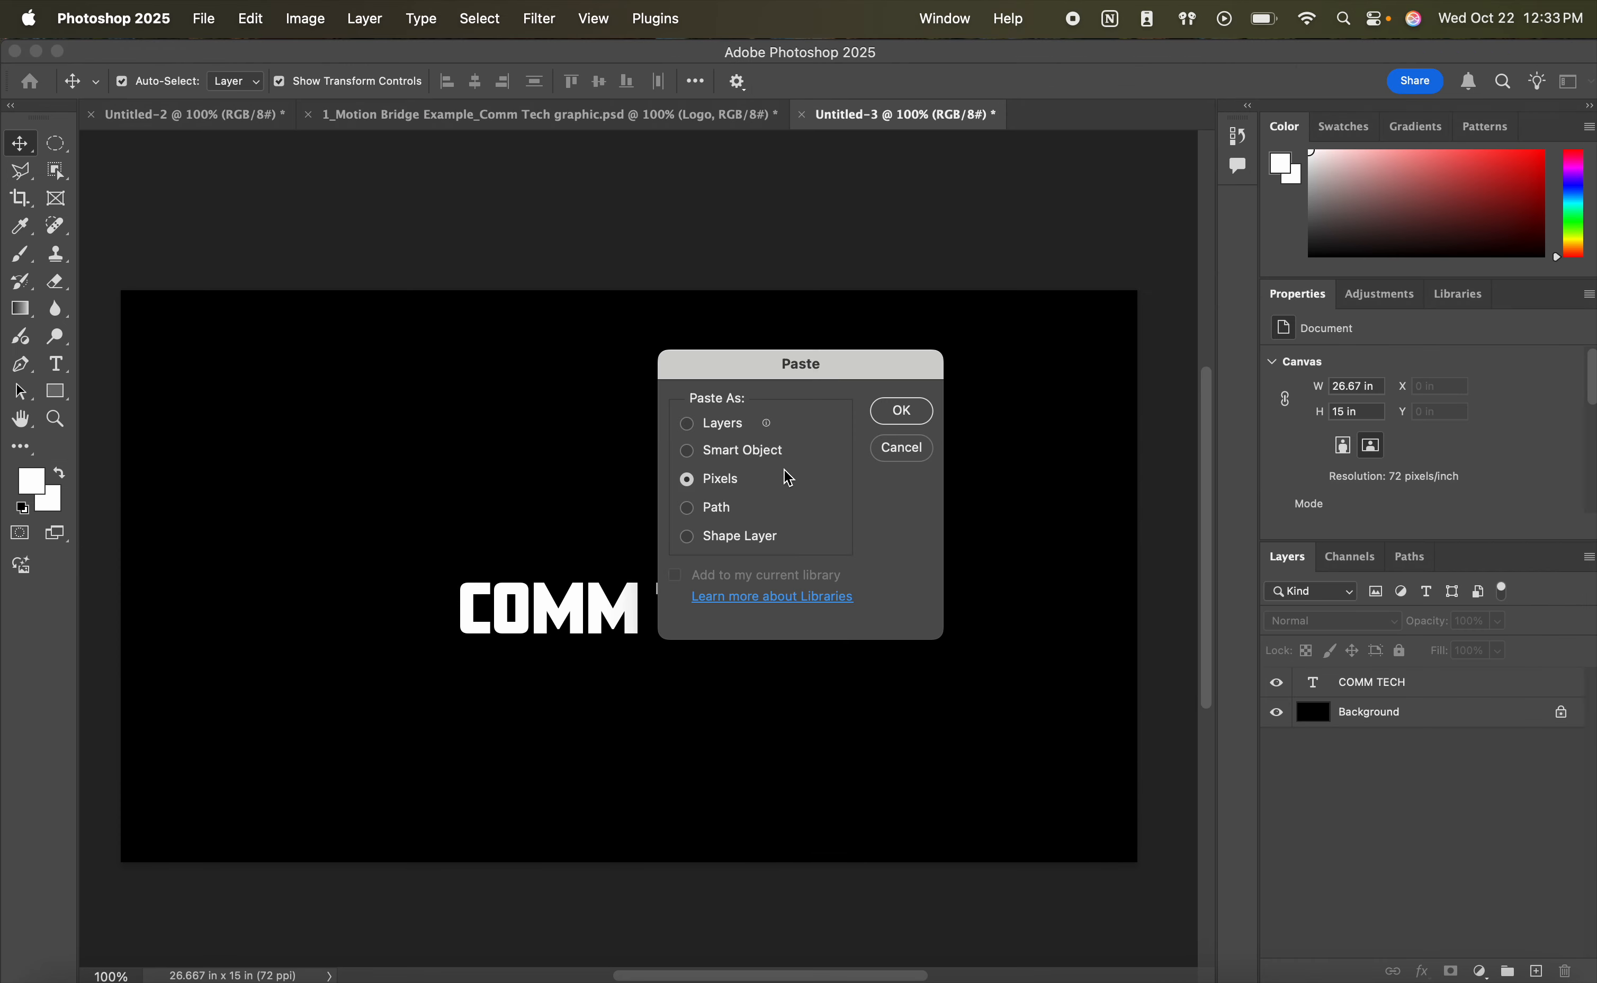
click(902, 410)
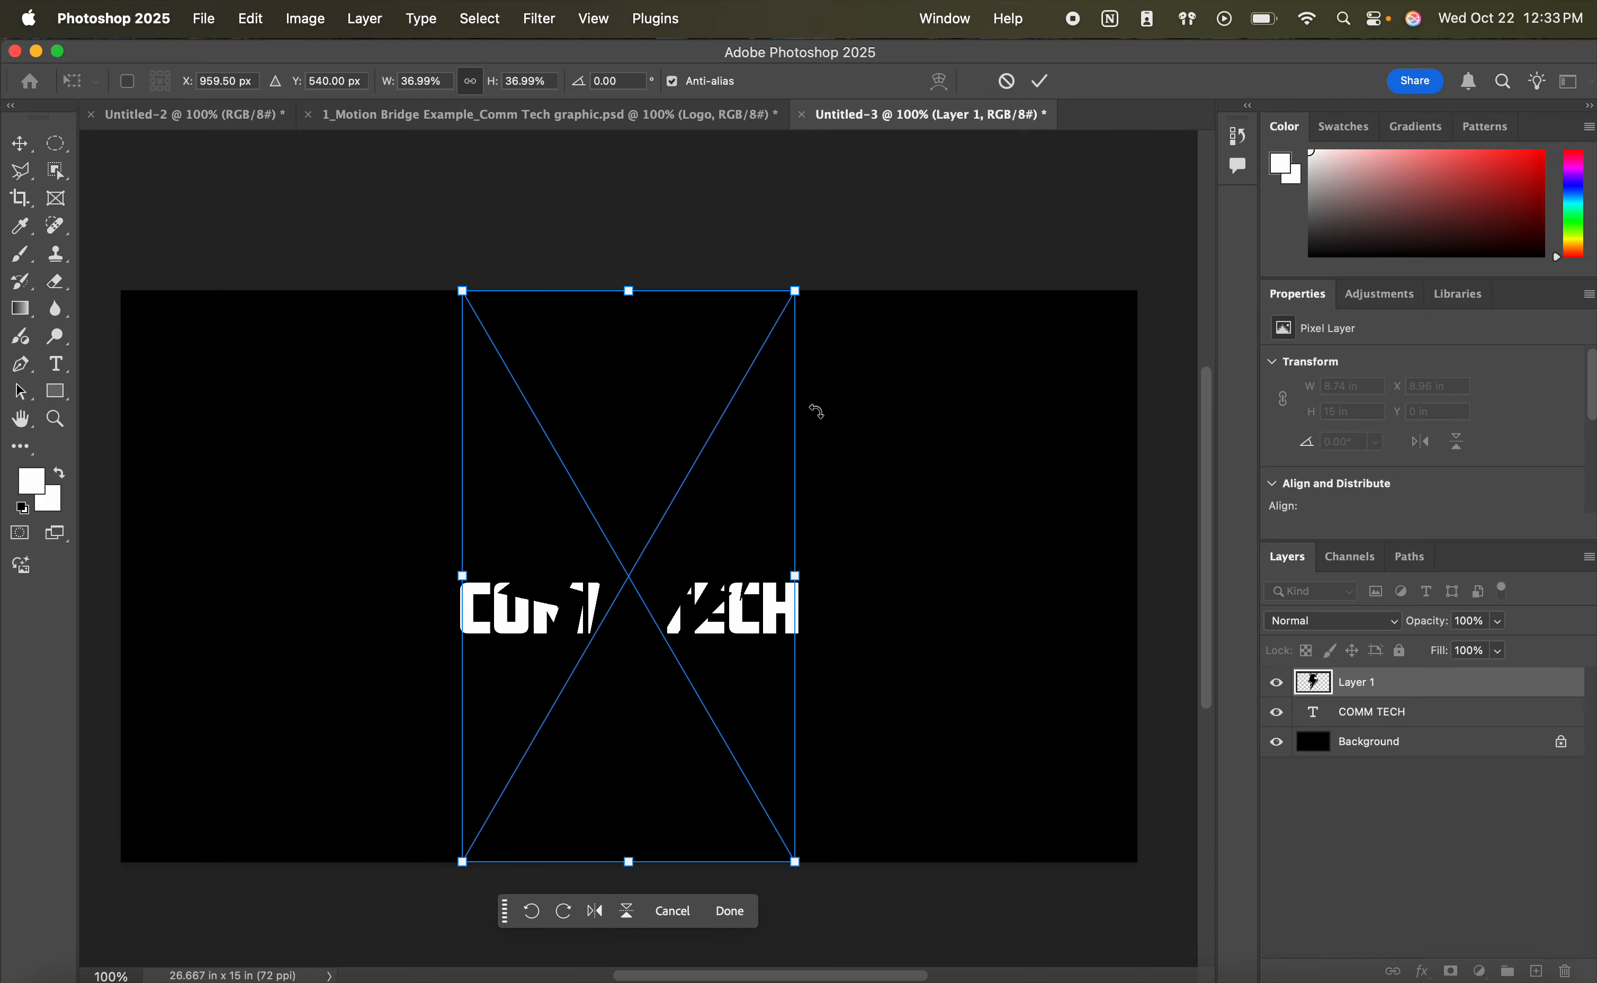
key(Escape)
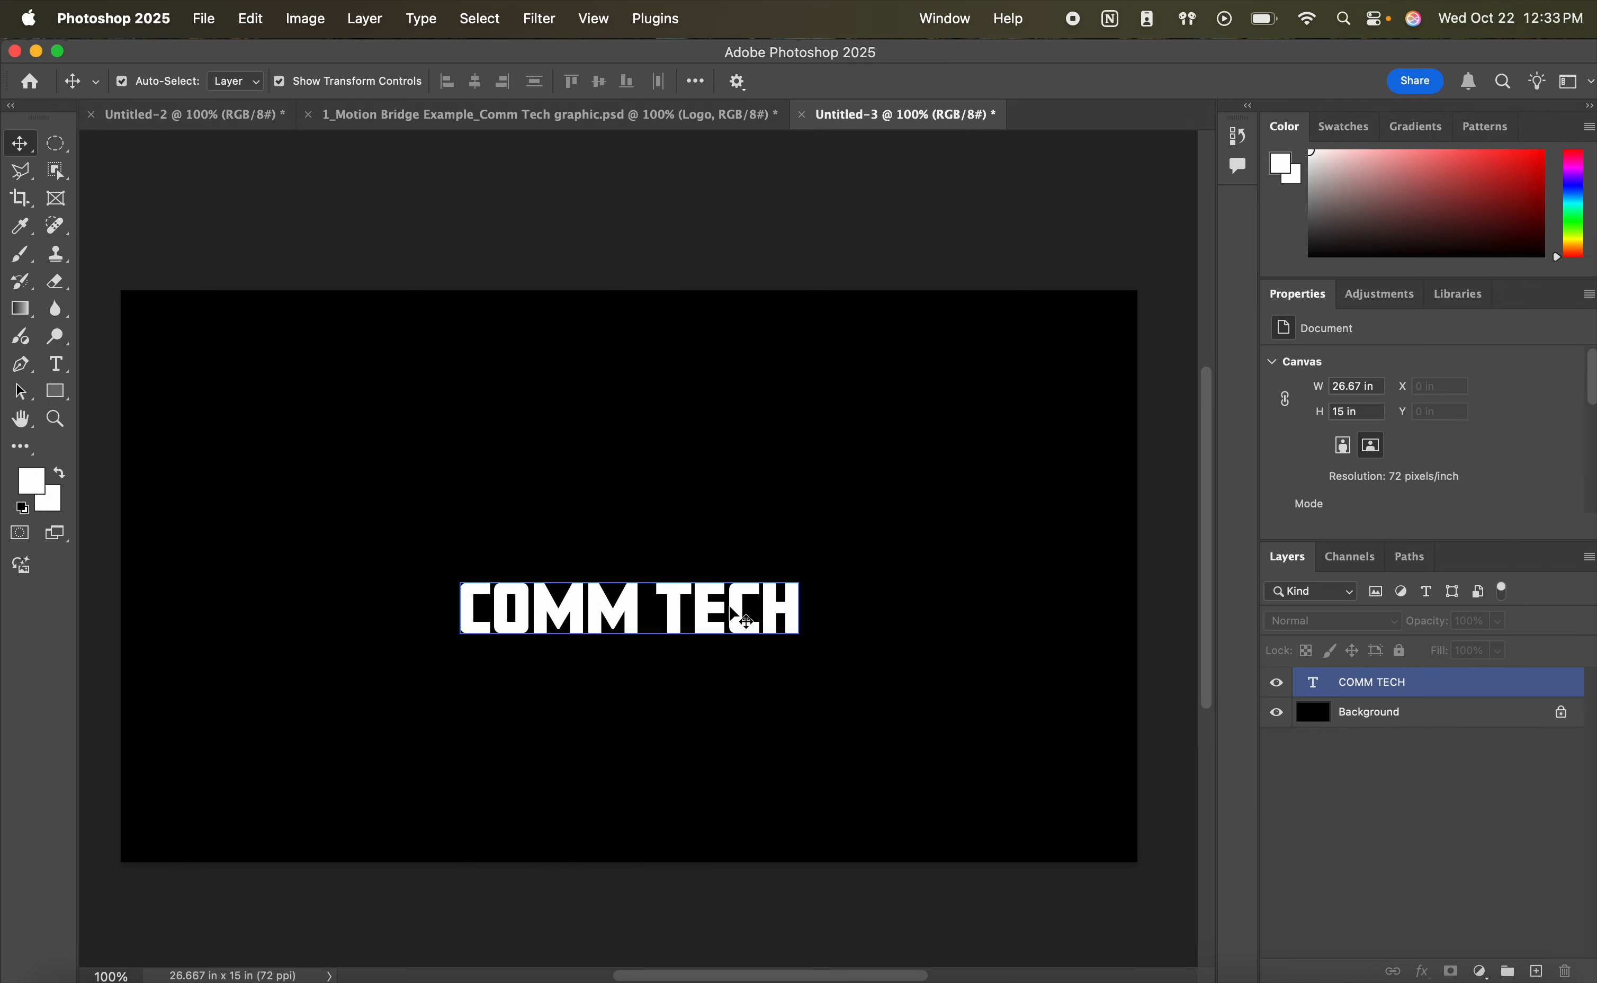
- Copy the white lightning bolt group from Illustrator and paste it as pixels into the COMM TECH document in Photoshop
key(super+Tab)
click(639, 534)
click(955, 572)
click(651, 587)
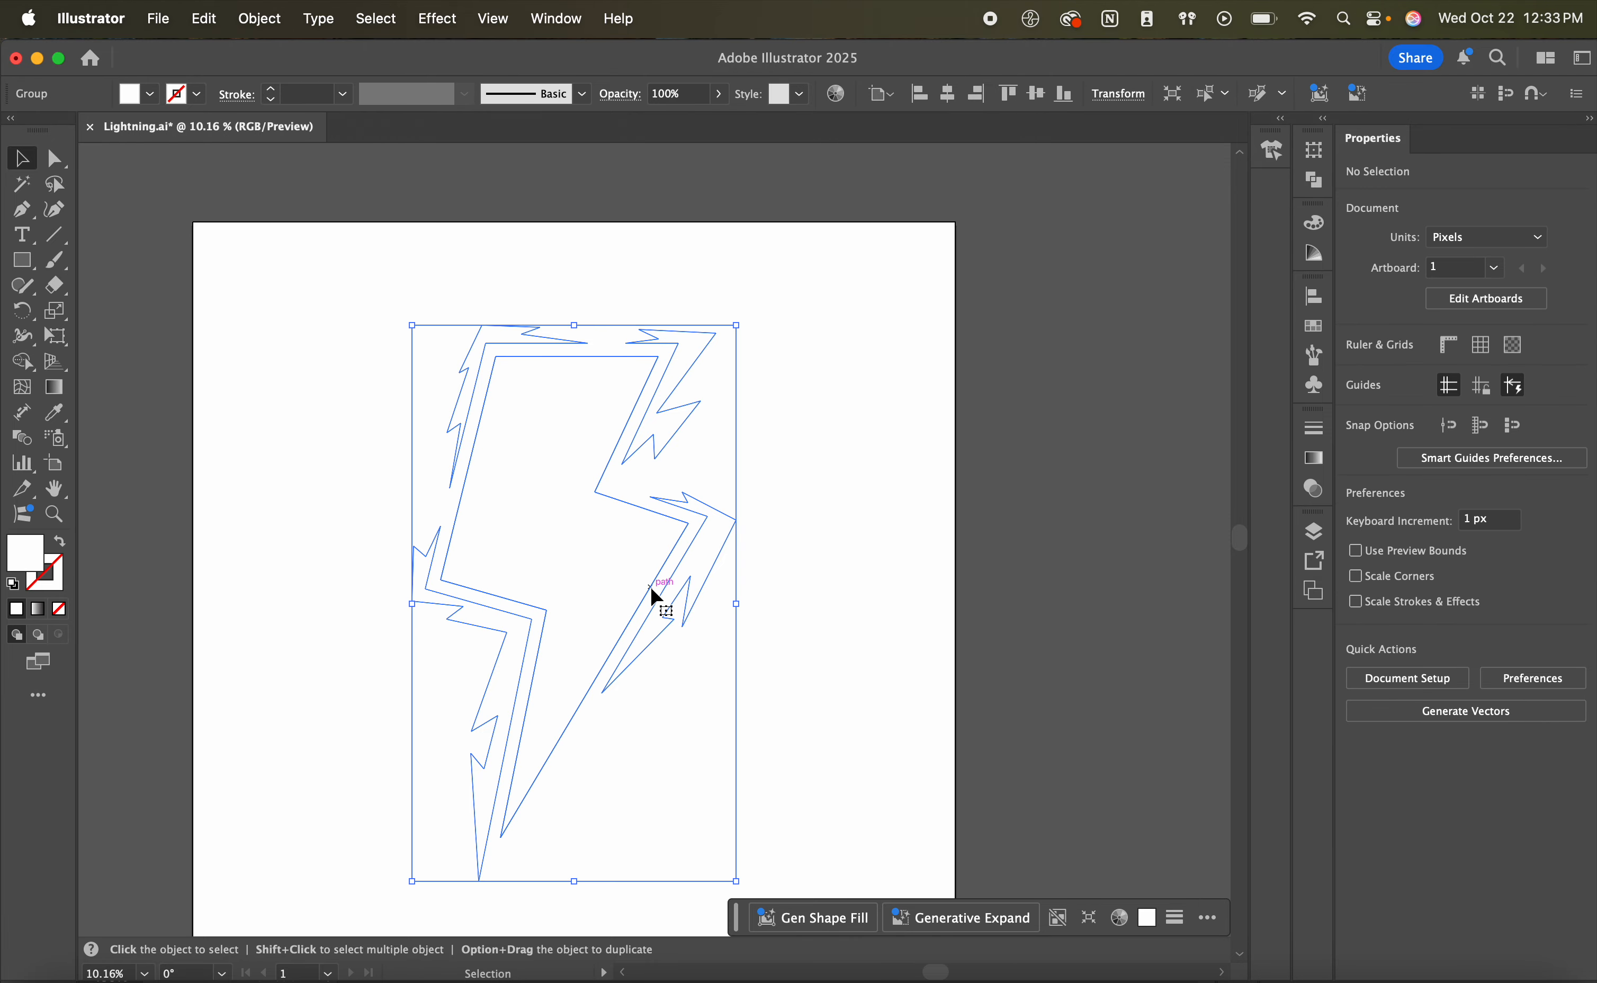
key(super+c)
right_click(582, 549)
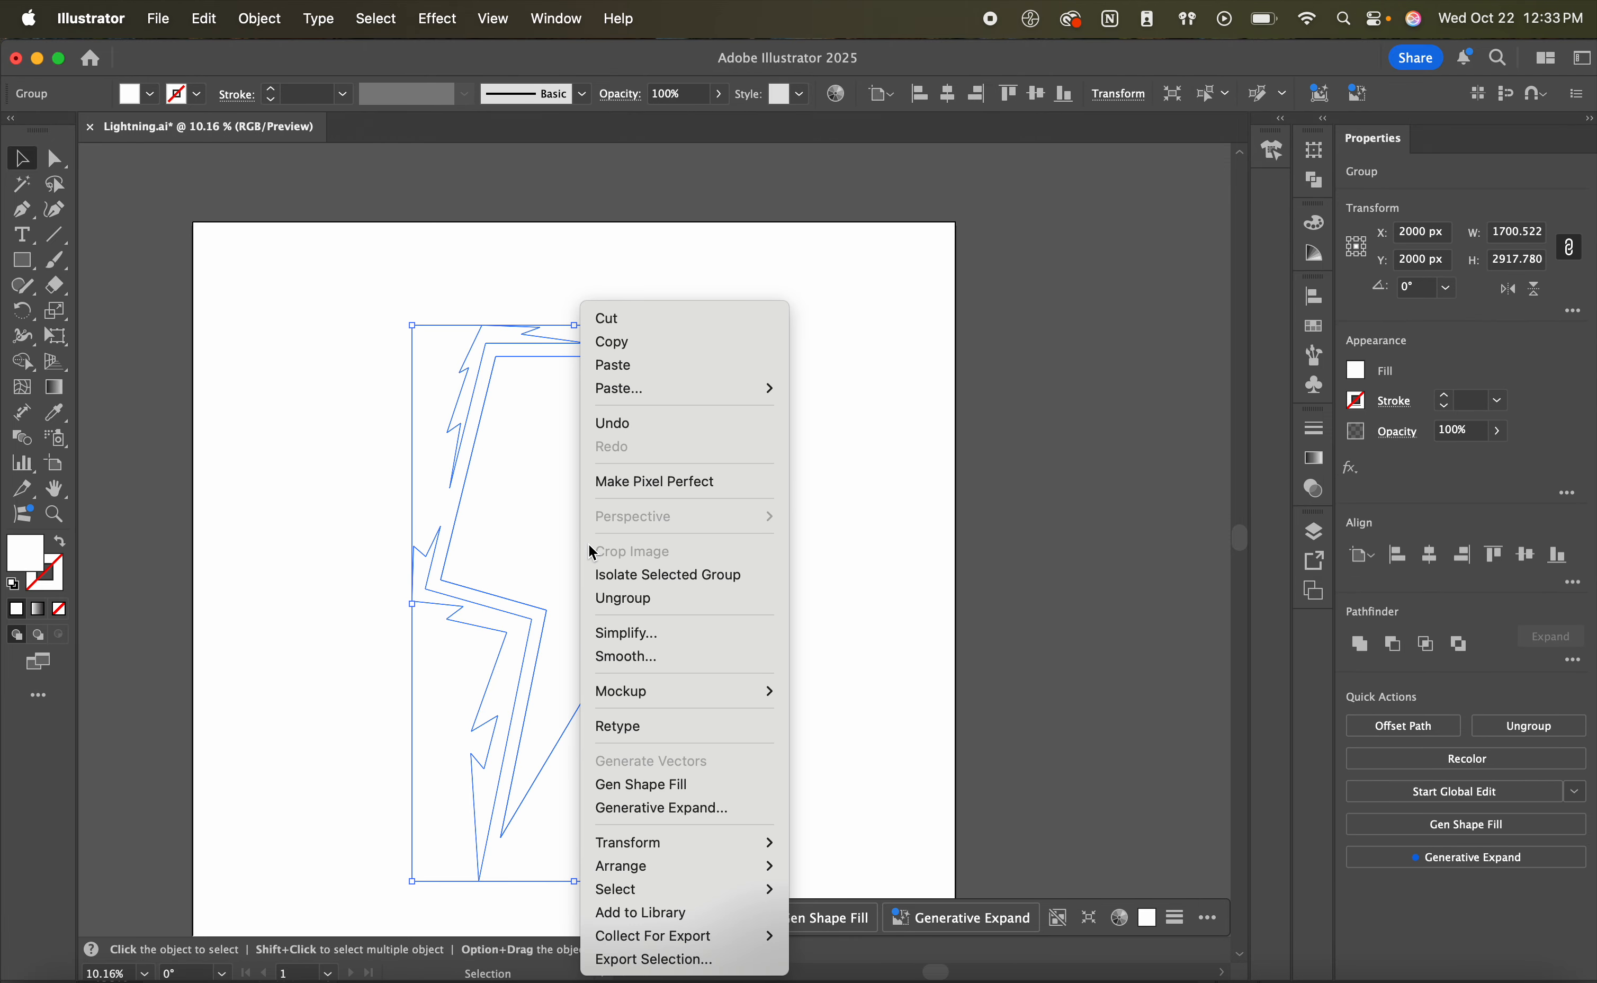
click(708, 348)
key(super+Tab)
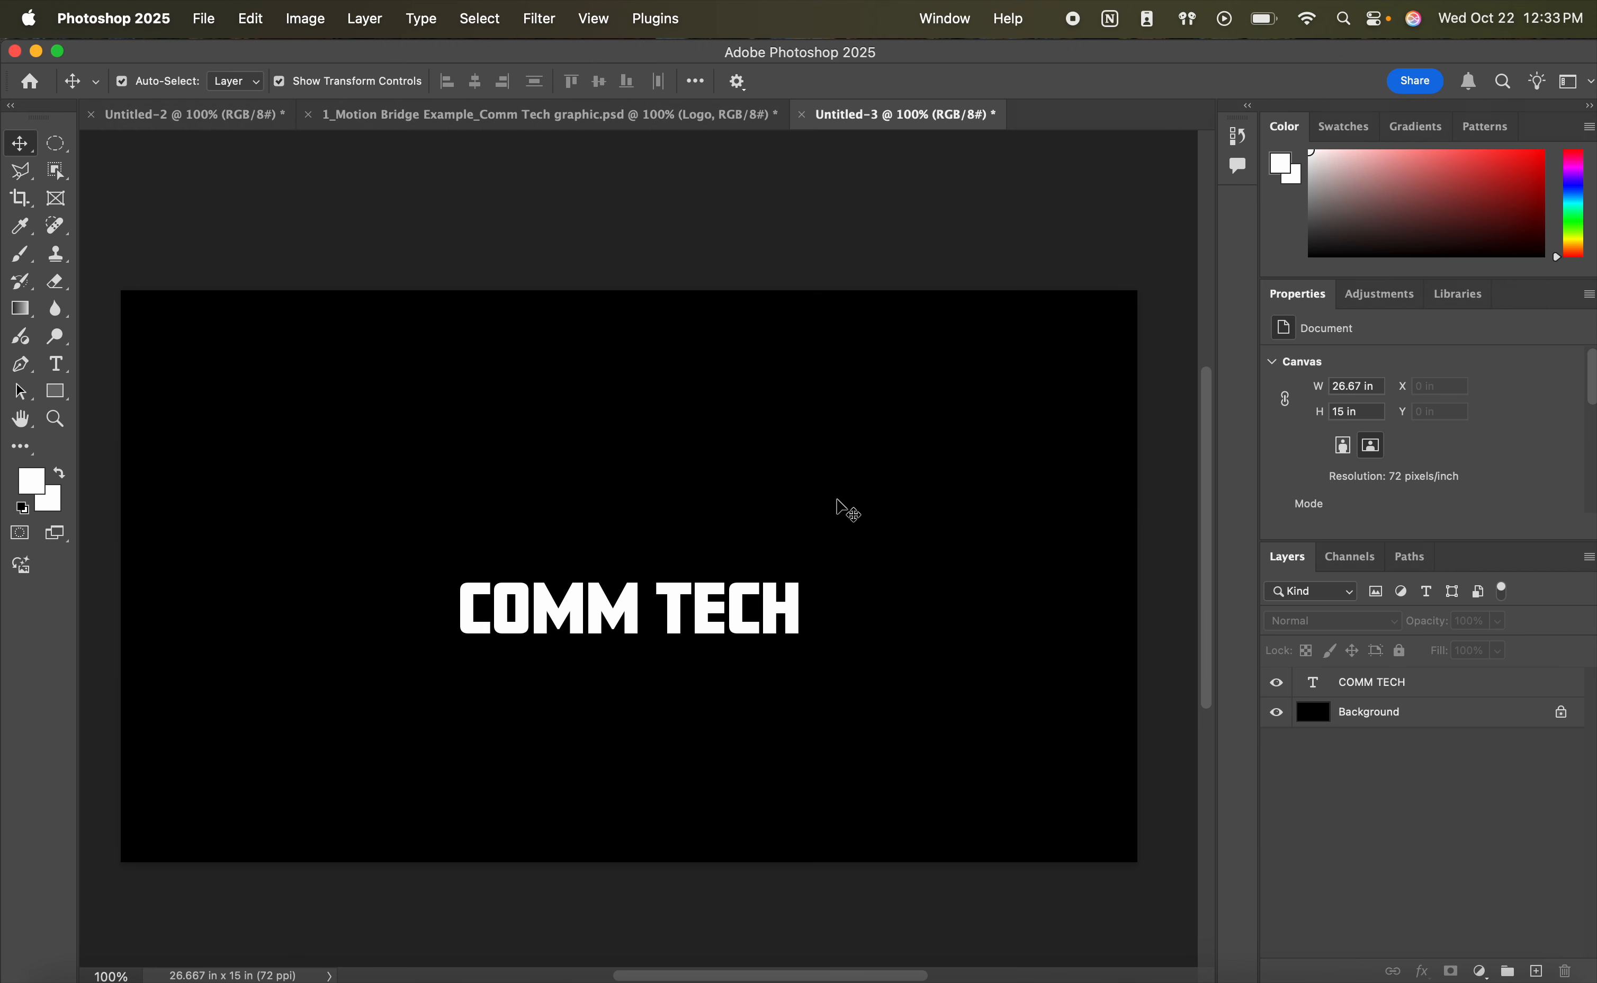
key(super+v)
click(900, 412)
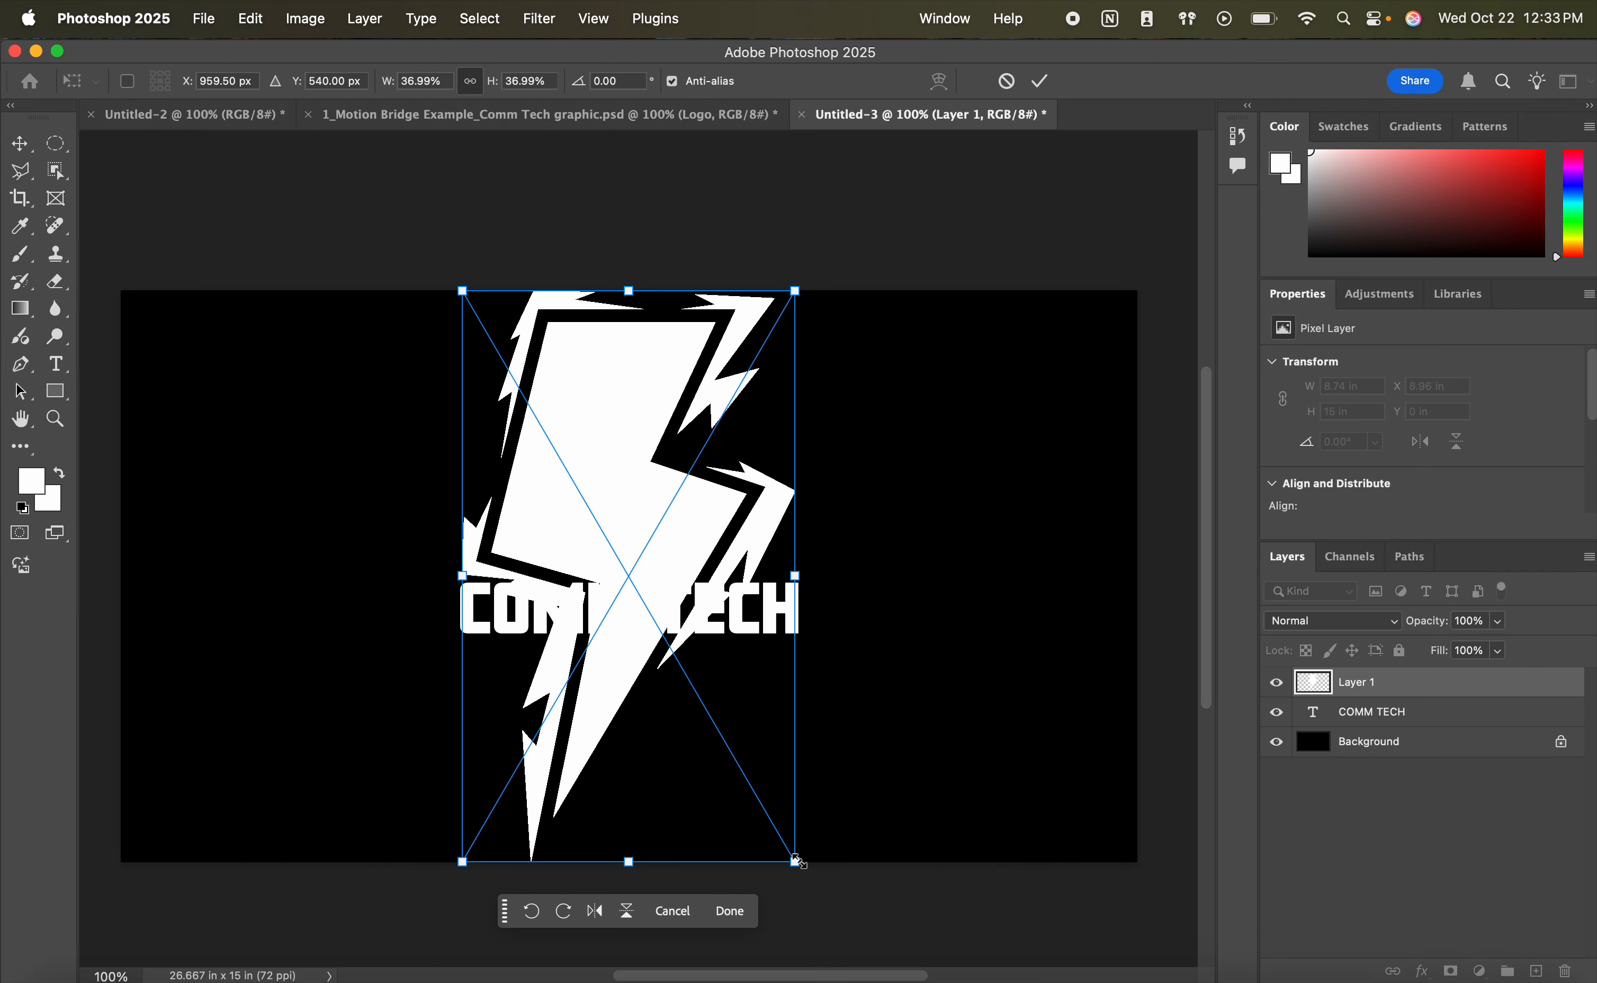
- Scale the pasted lightning bolt to about 2.71 x 4.64 in and place it just above the COMM TECH text
drag(796, 860, 577, 505)
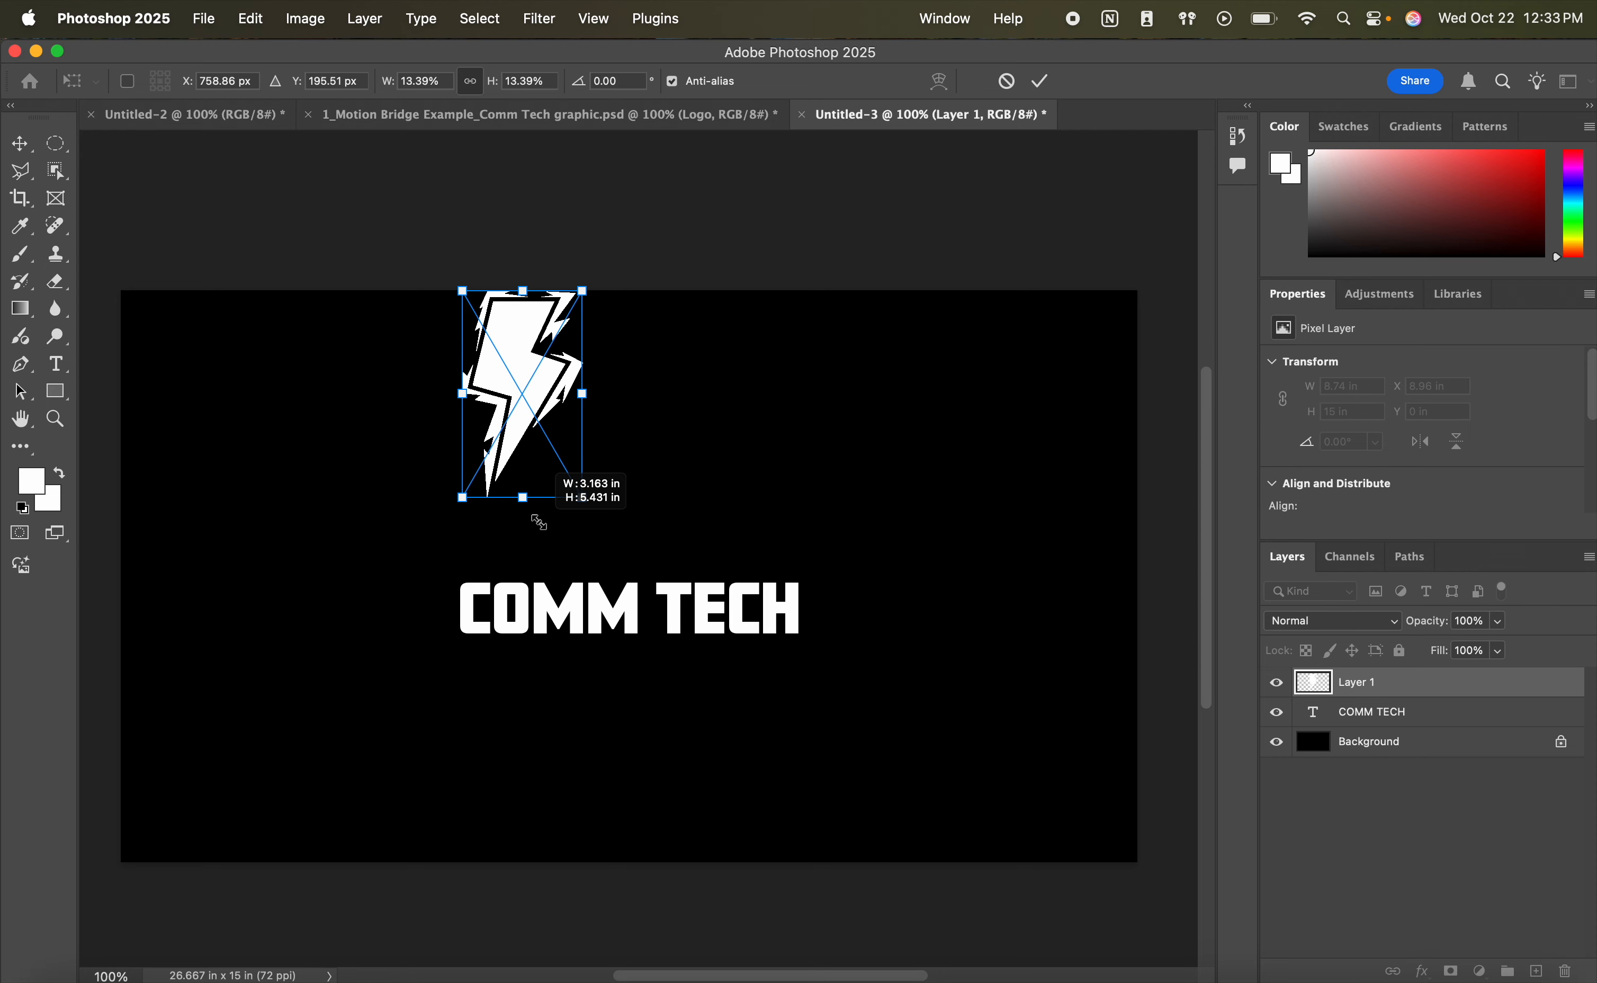
drag(533, 419, 674, 490)
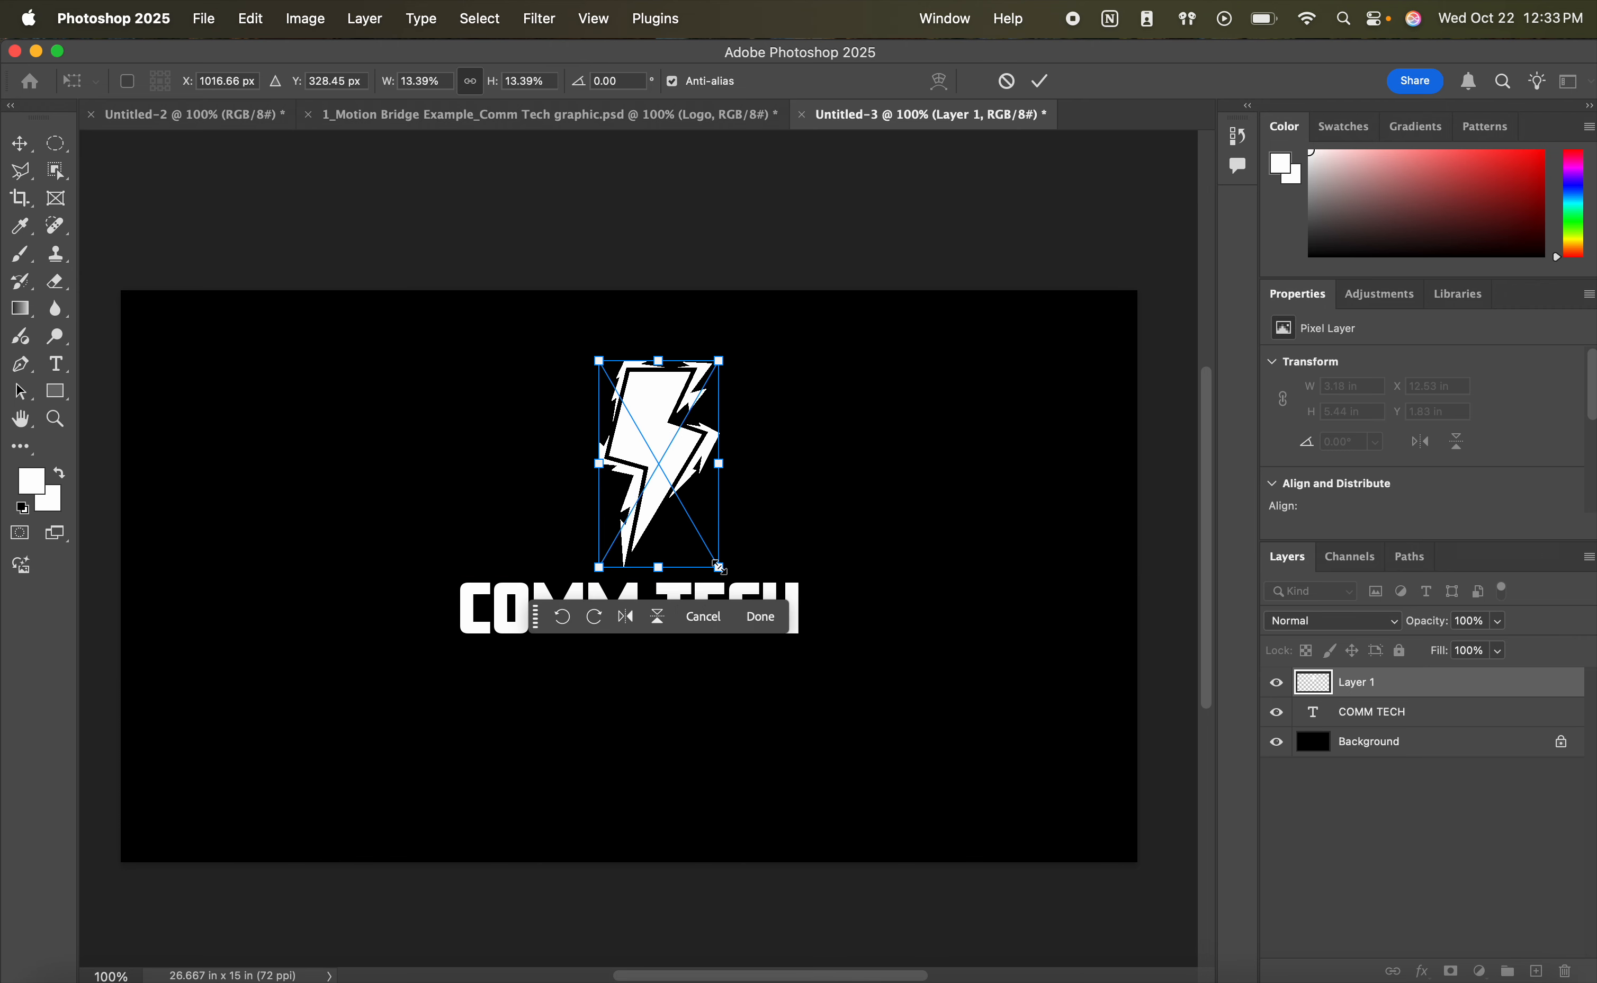
drag(719, 567, 702, 537)
mouse_move(649, 467)
mouse_down()
mouse_move(655, 504)
mouse_move(656, 492)
mouse_up()
key(Return)
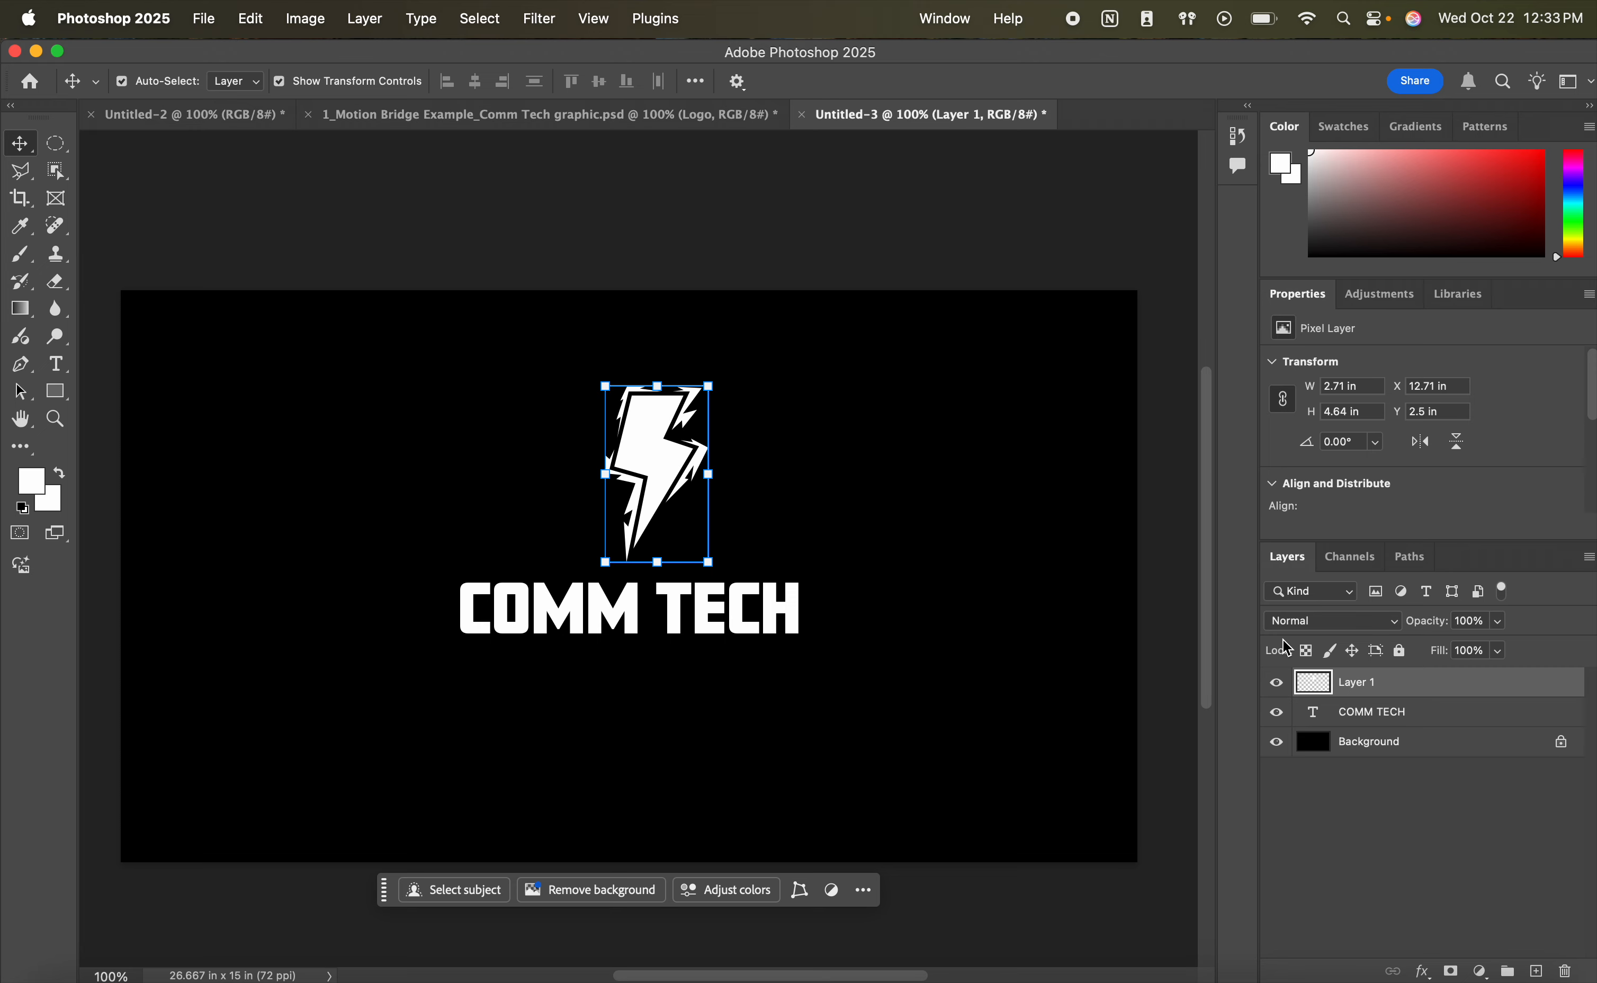
- Rename the lightning bolt's layer as bolt
double_click(1348, 681)
text(bolt)
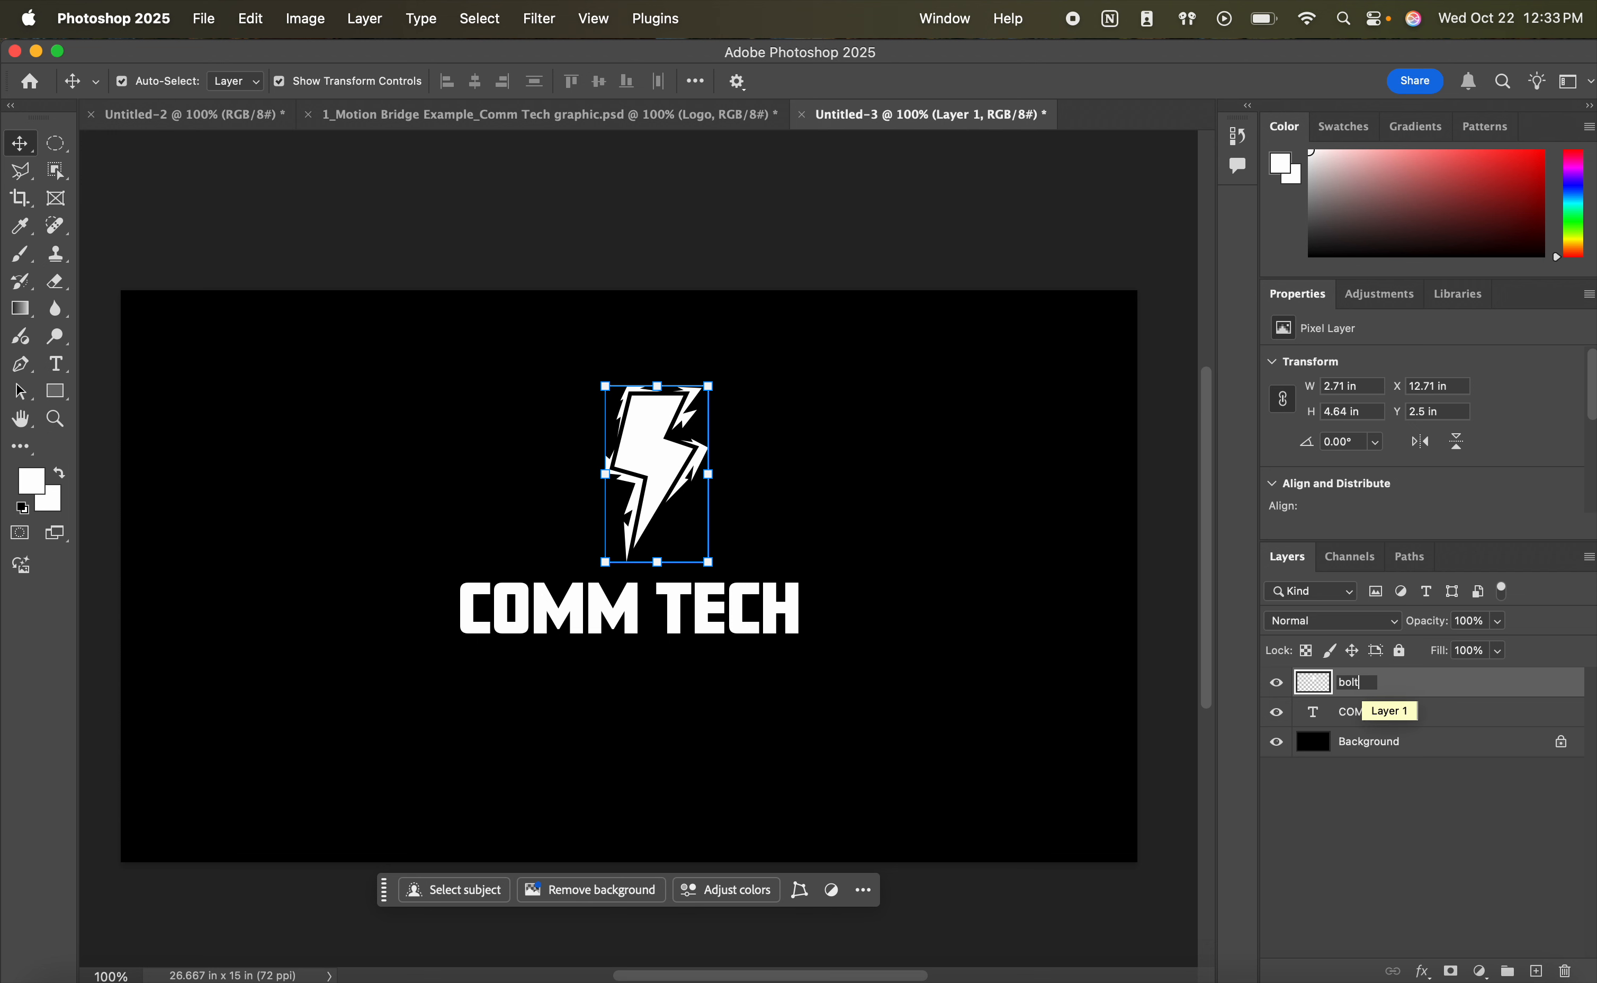
key(Return)
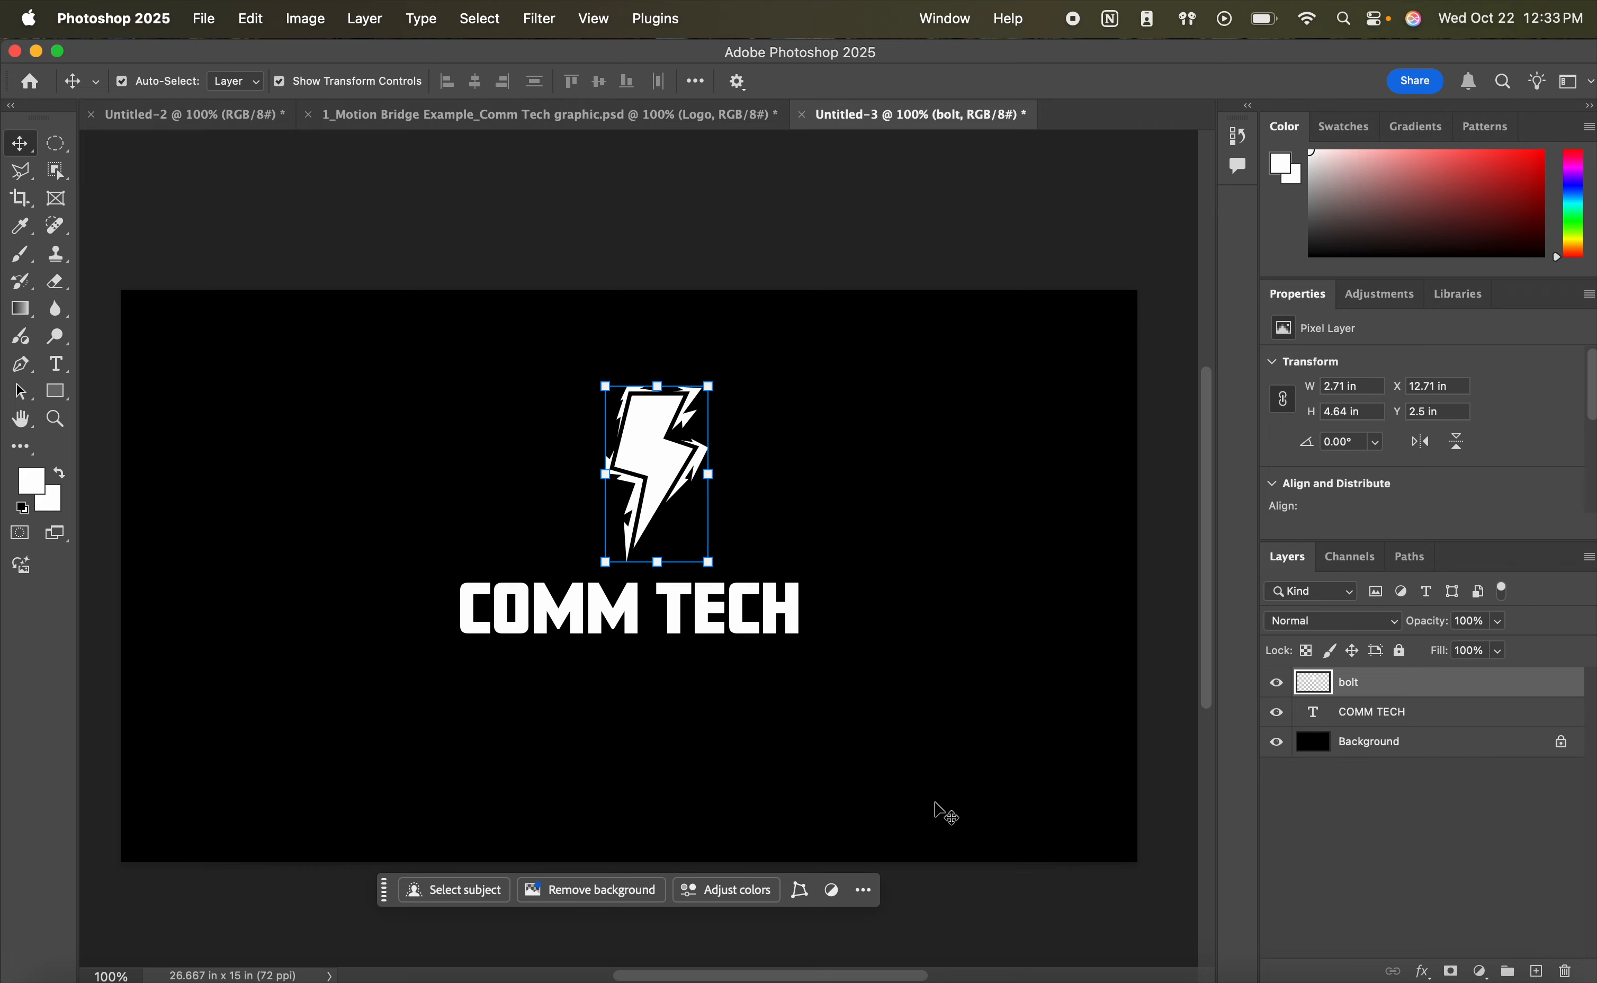
- Move the bolt and COMM TECH text together down towards the canvas centre, with the bolt at about X 12.51 in, Y 3.29 in
key(super+t)
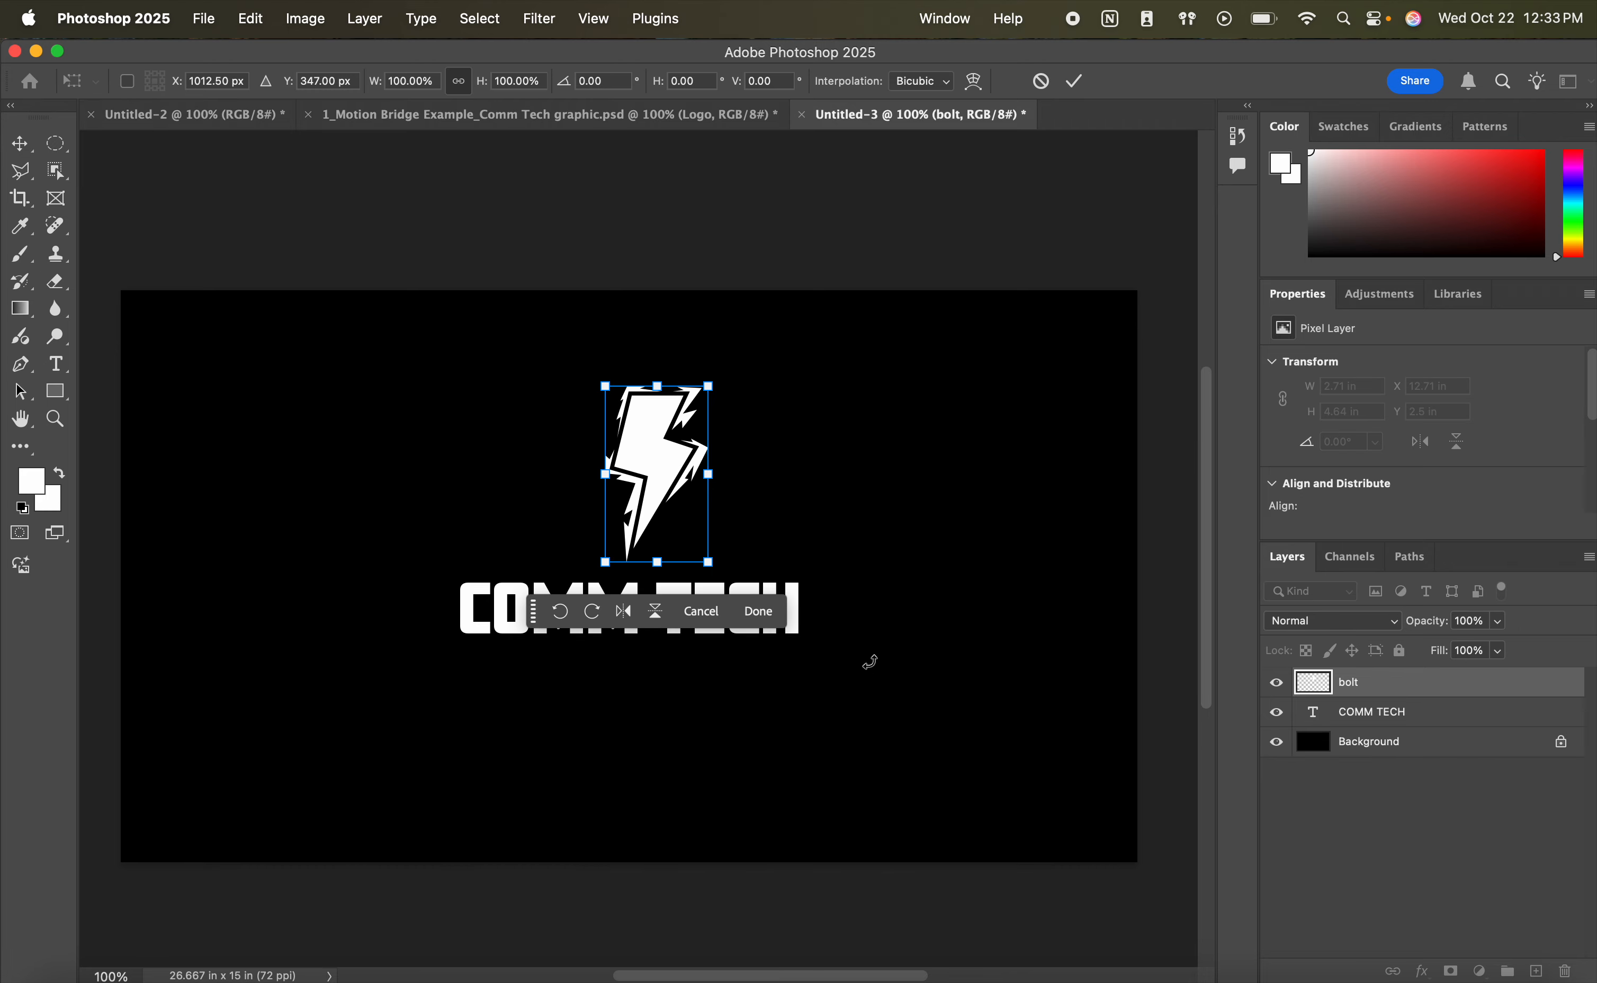
key(Return)
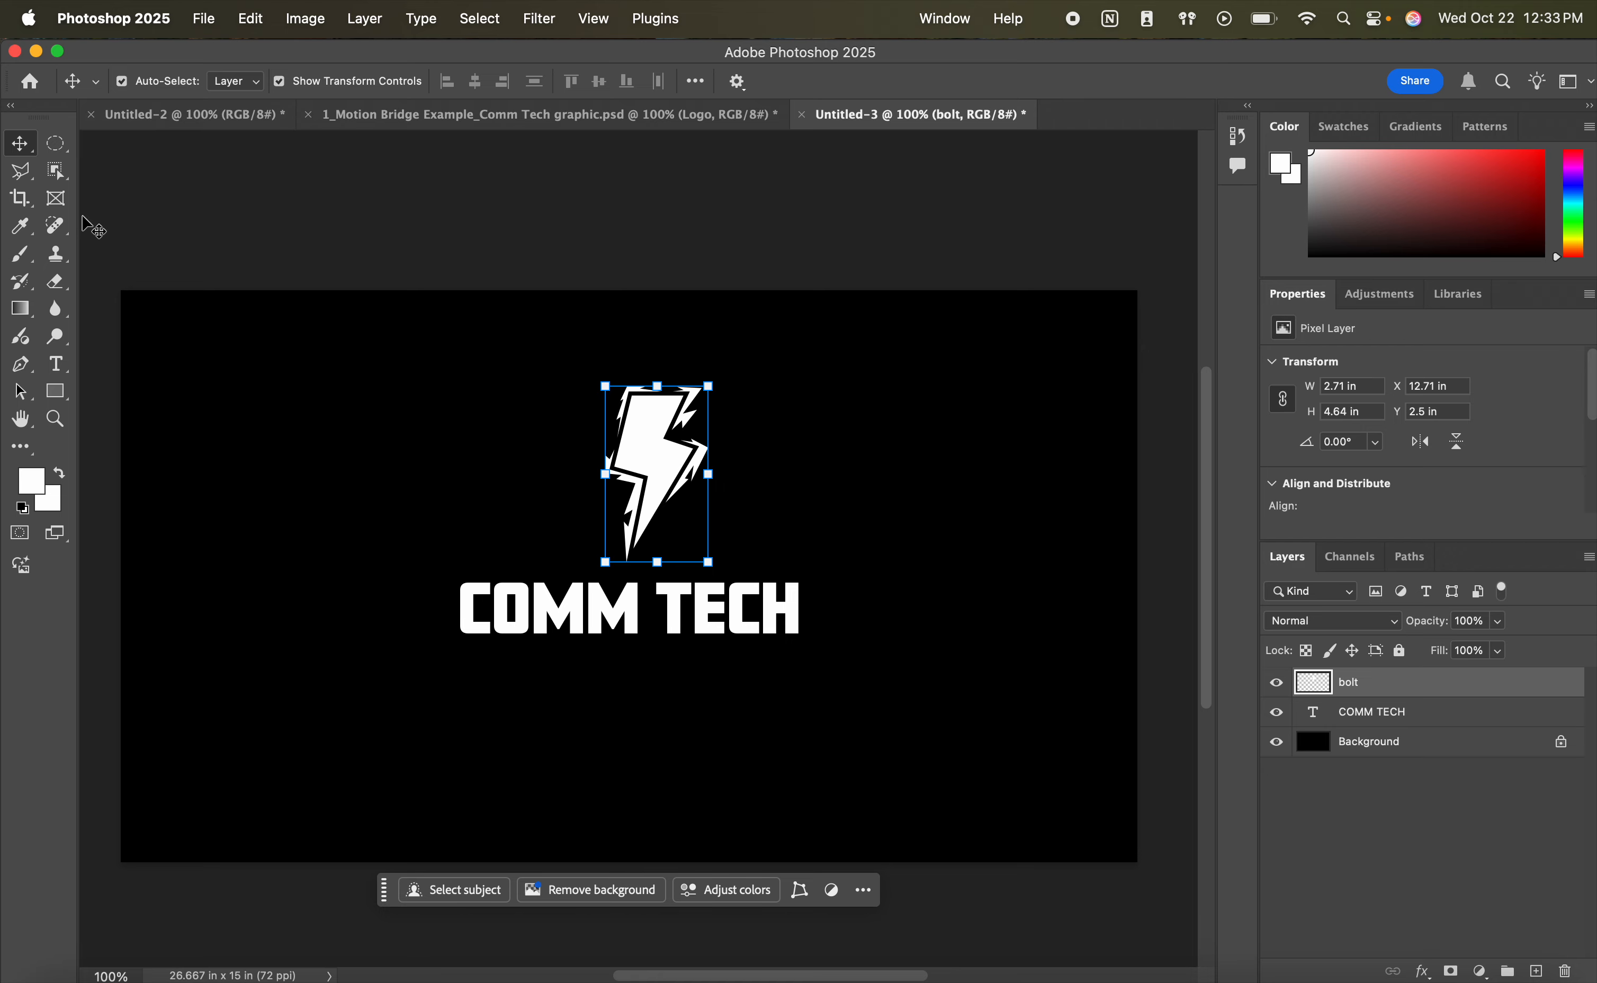
click(20, 143)
click(767, 638)
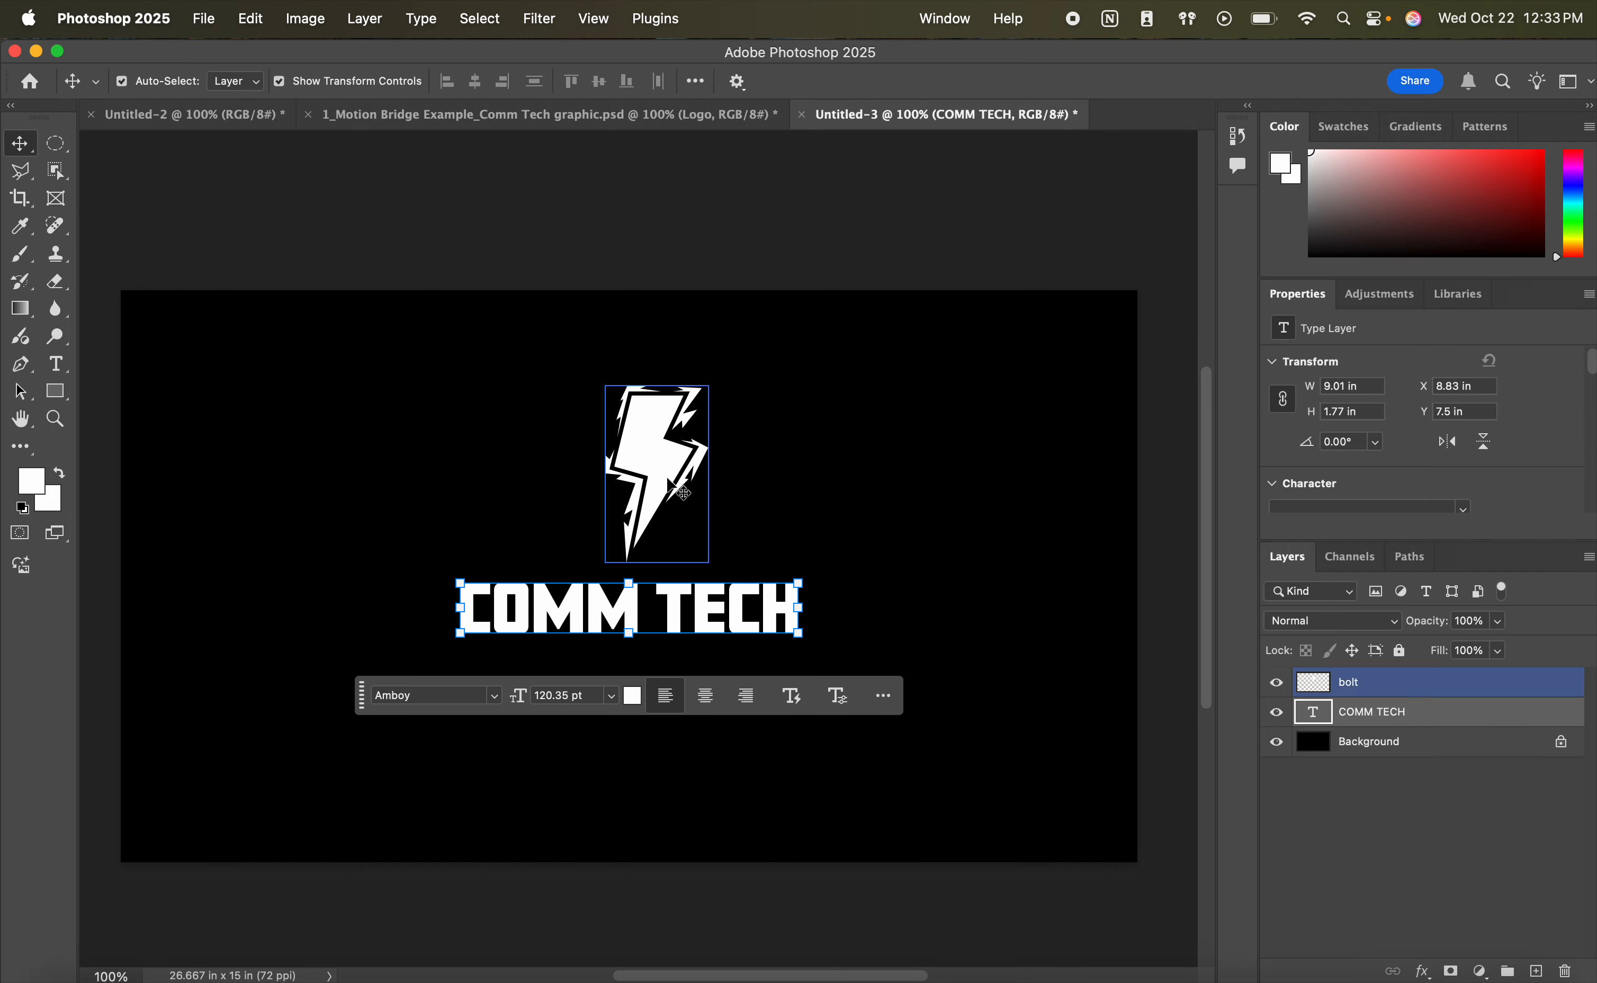
shift+click(647, 461)
drag(658, 463, 662, 513)
click(929, 875)
click(928, 924)
click(715, 649)
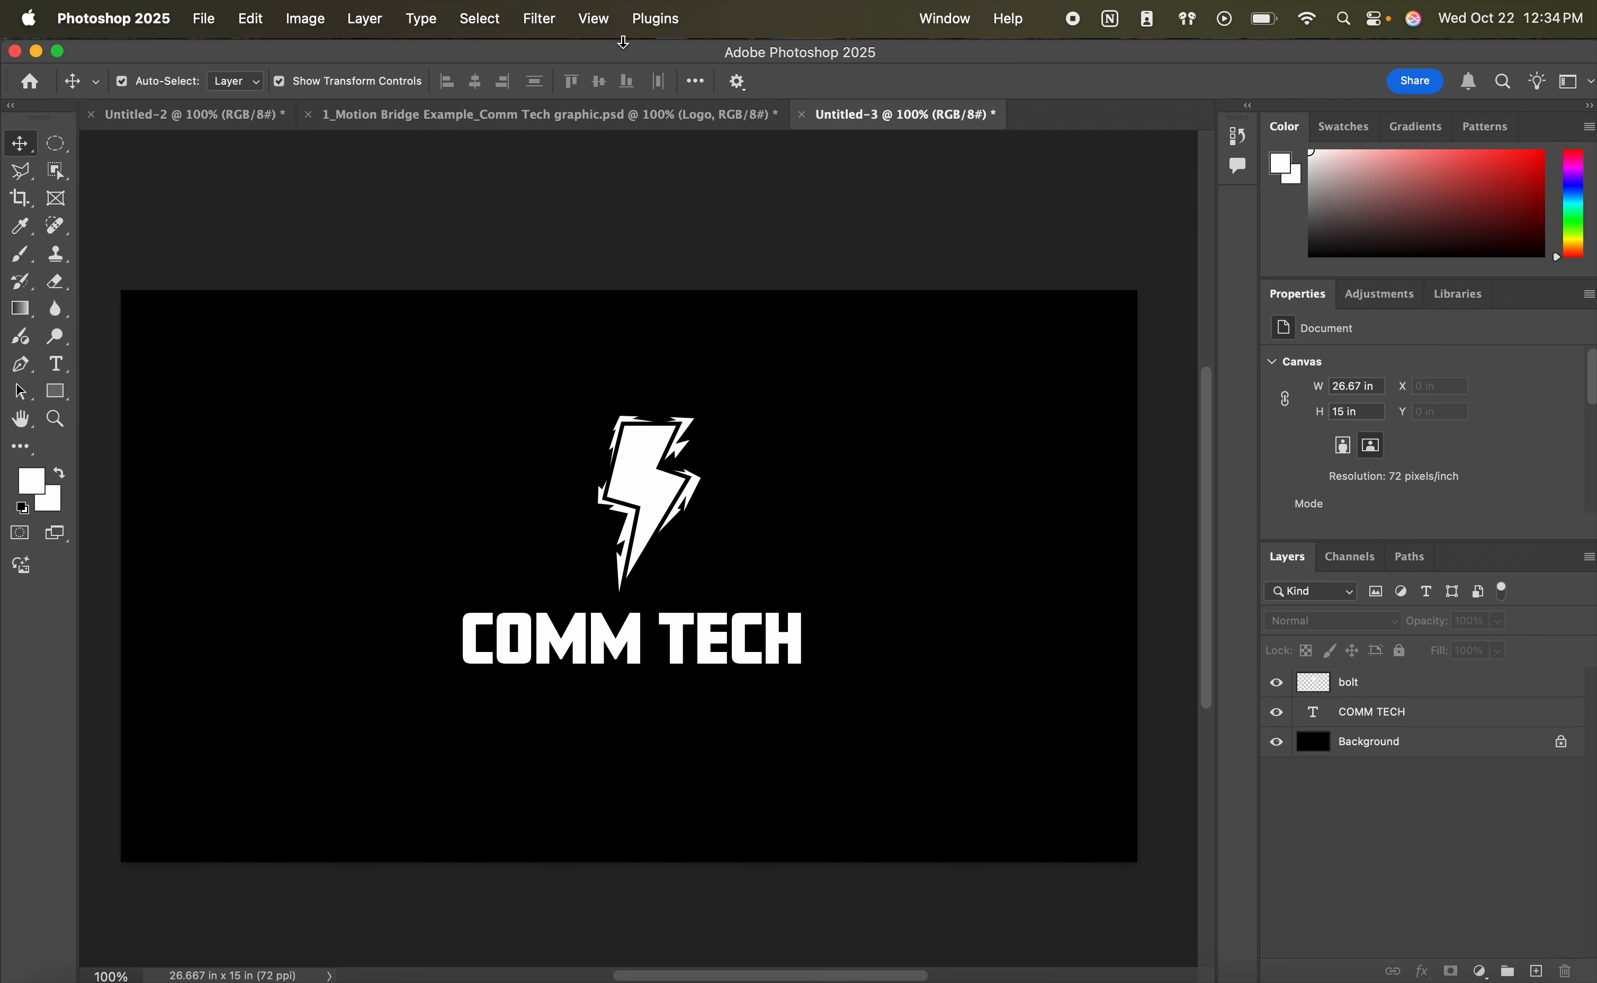
- Show the Timeline and create a video timeline for the document
click(946, 19)
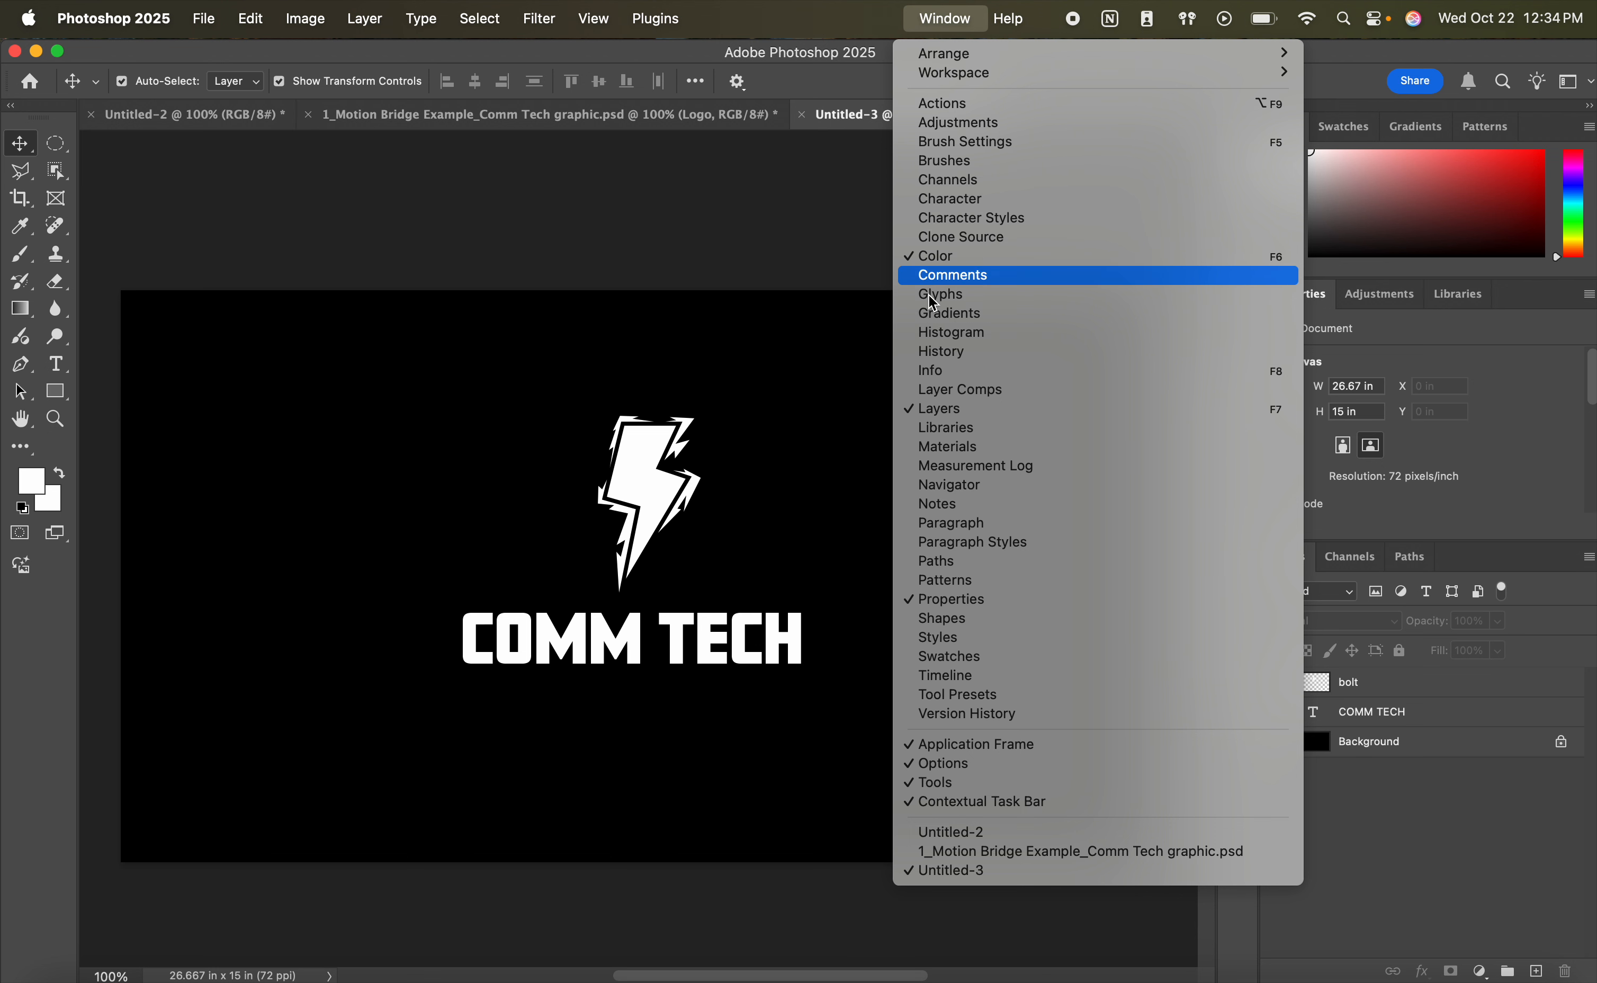
click(1016, 677)
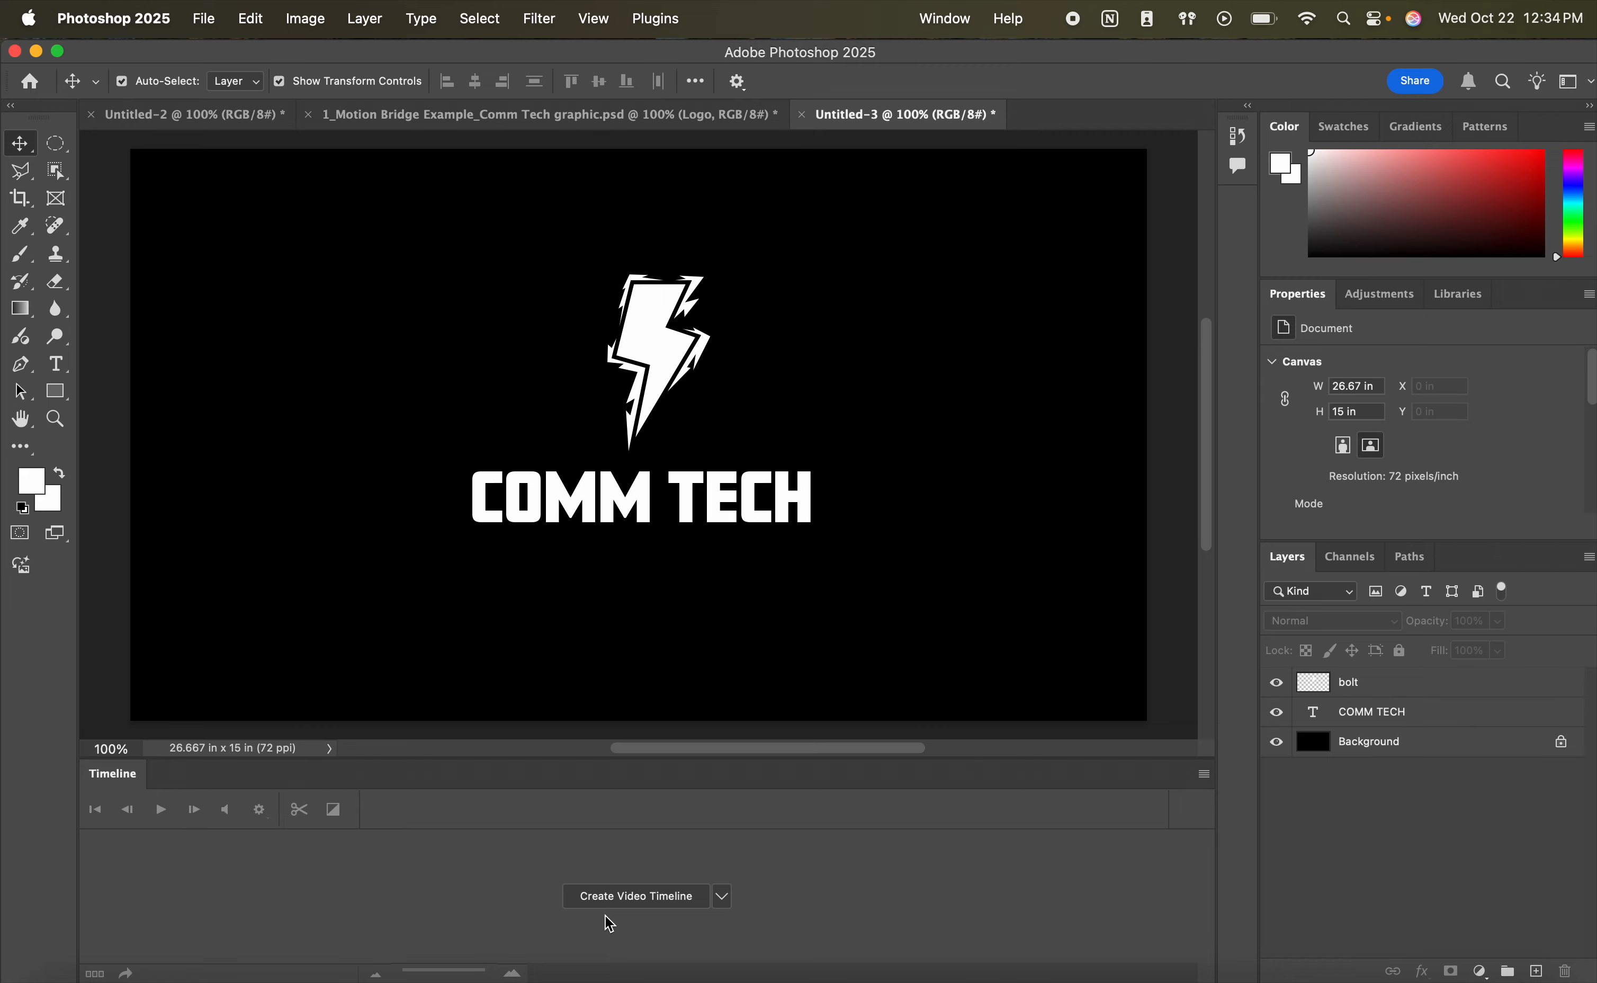
click(658, 899)
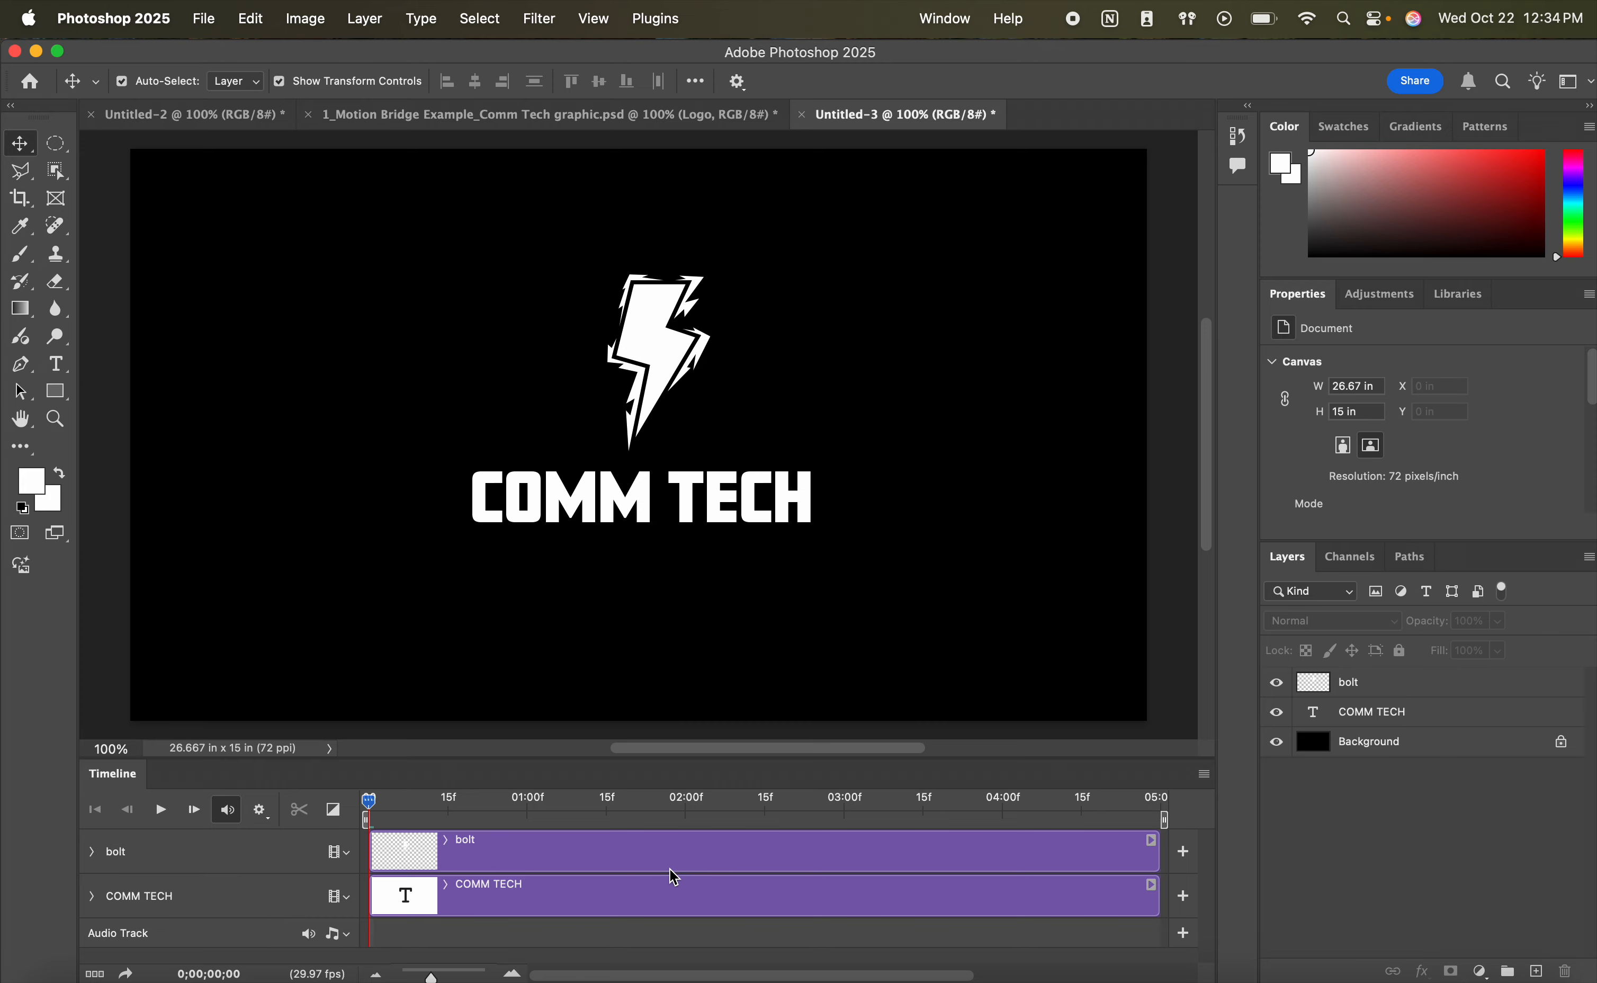
- Expand the bolt layer's animation properties and add a Position keyframe at 02:00f
drag(369, 800, 334, 801)
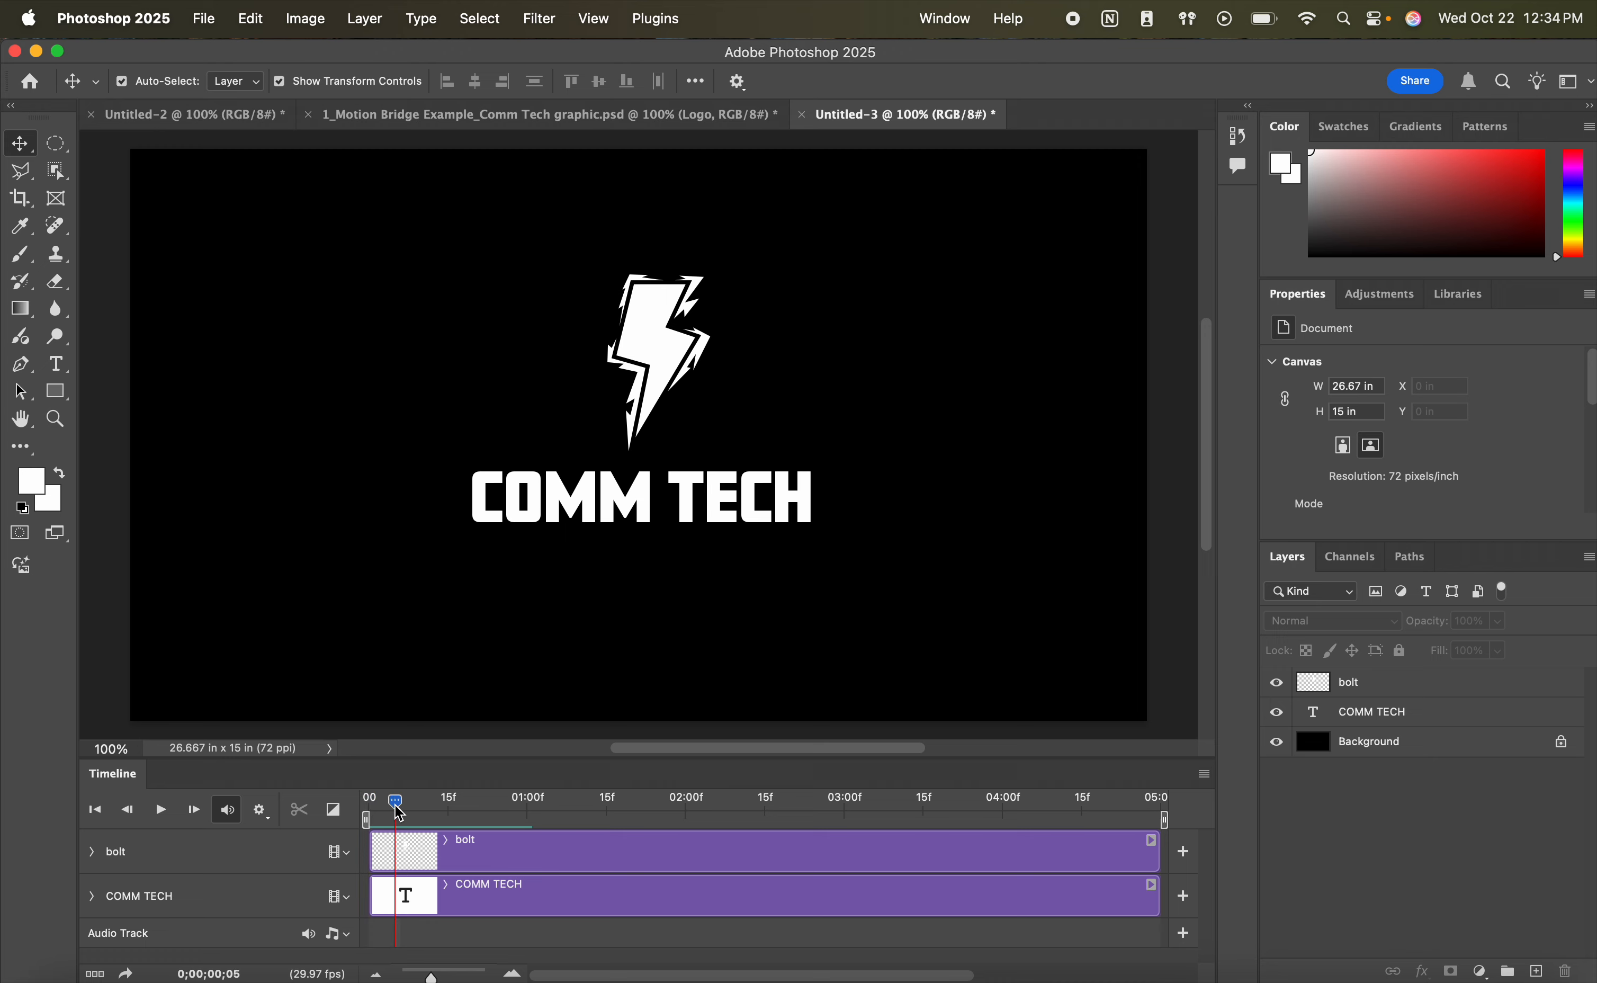
drag(399, 814, 689, 811)
click(91, 853)
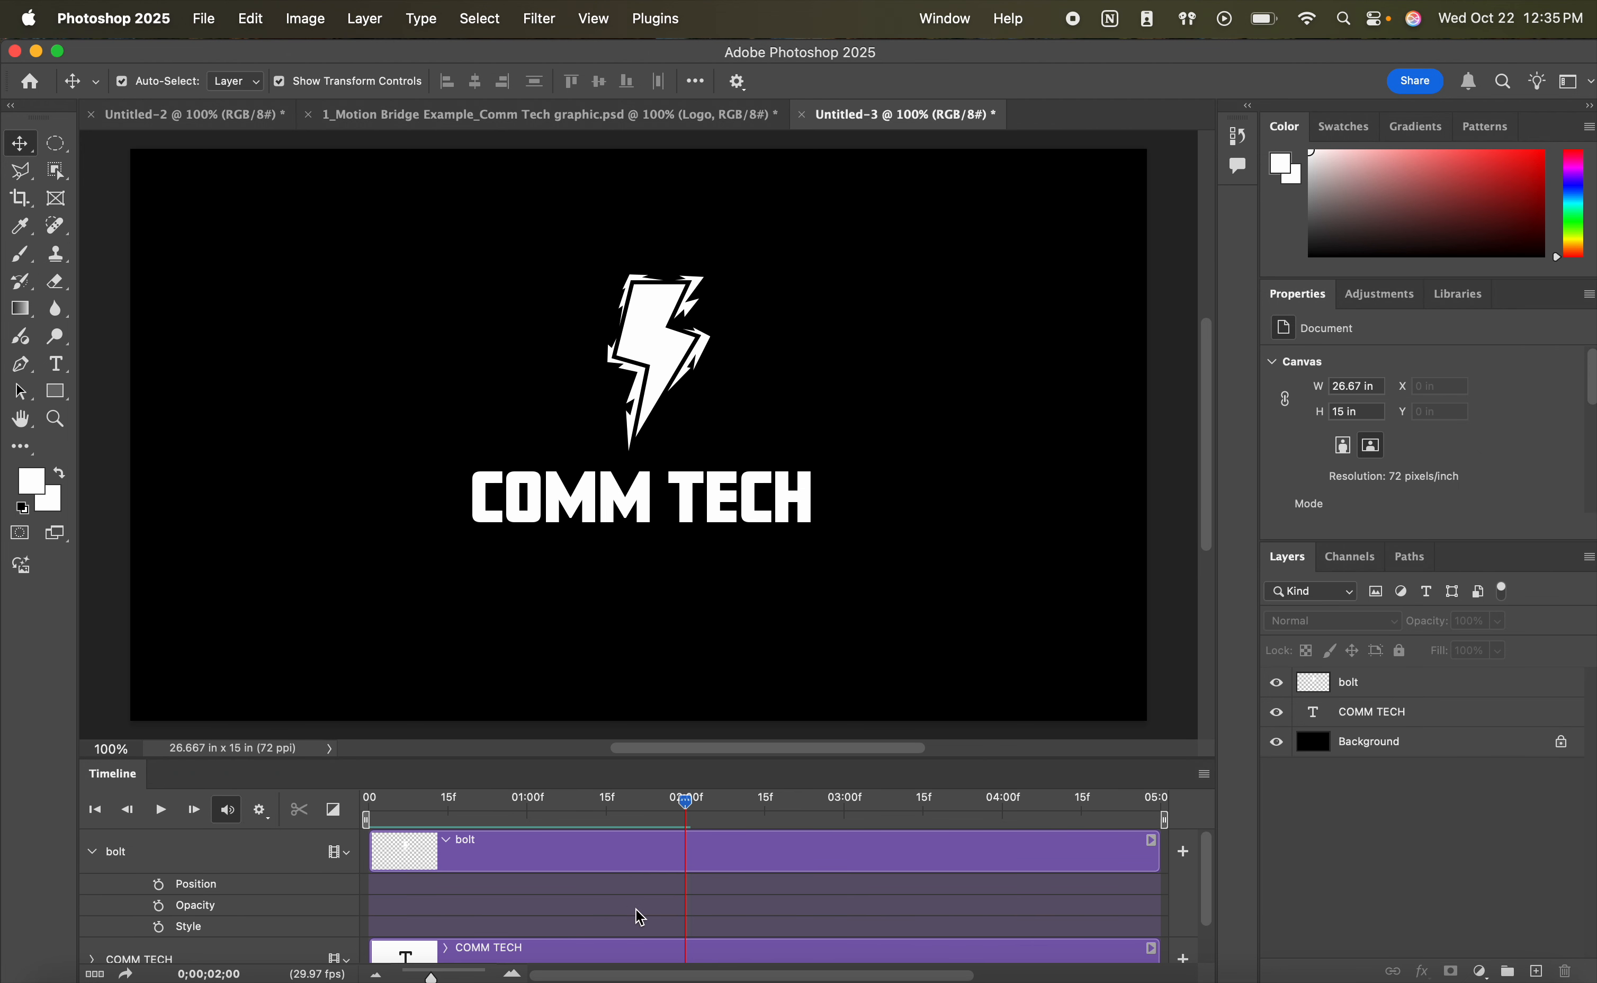
drag(686, 800, 367, 801)
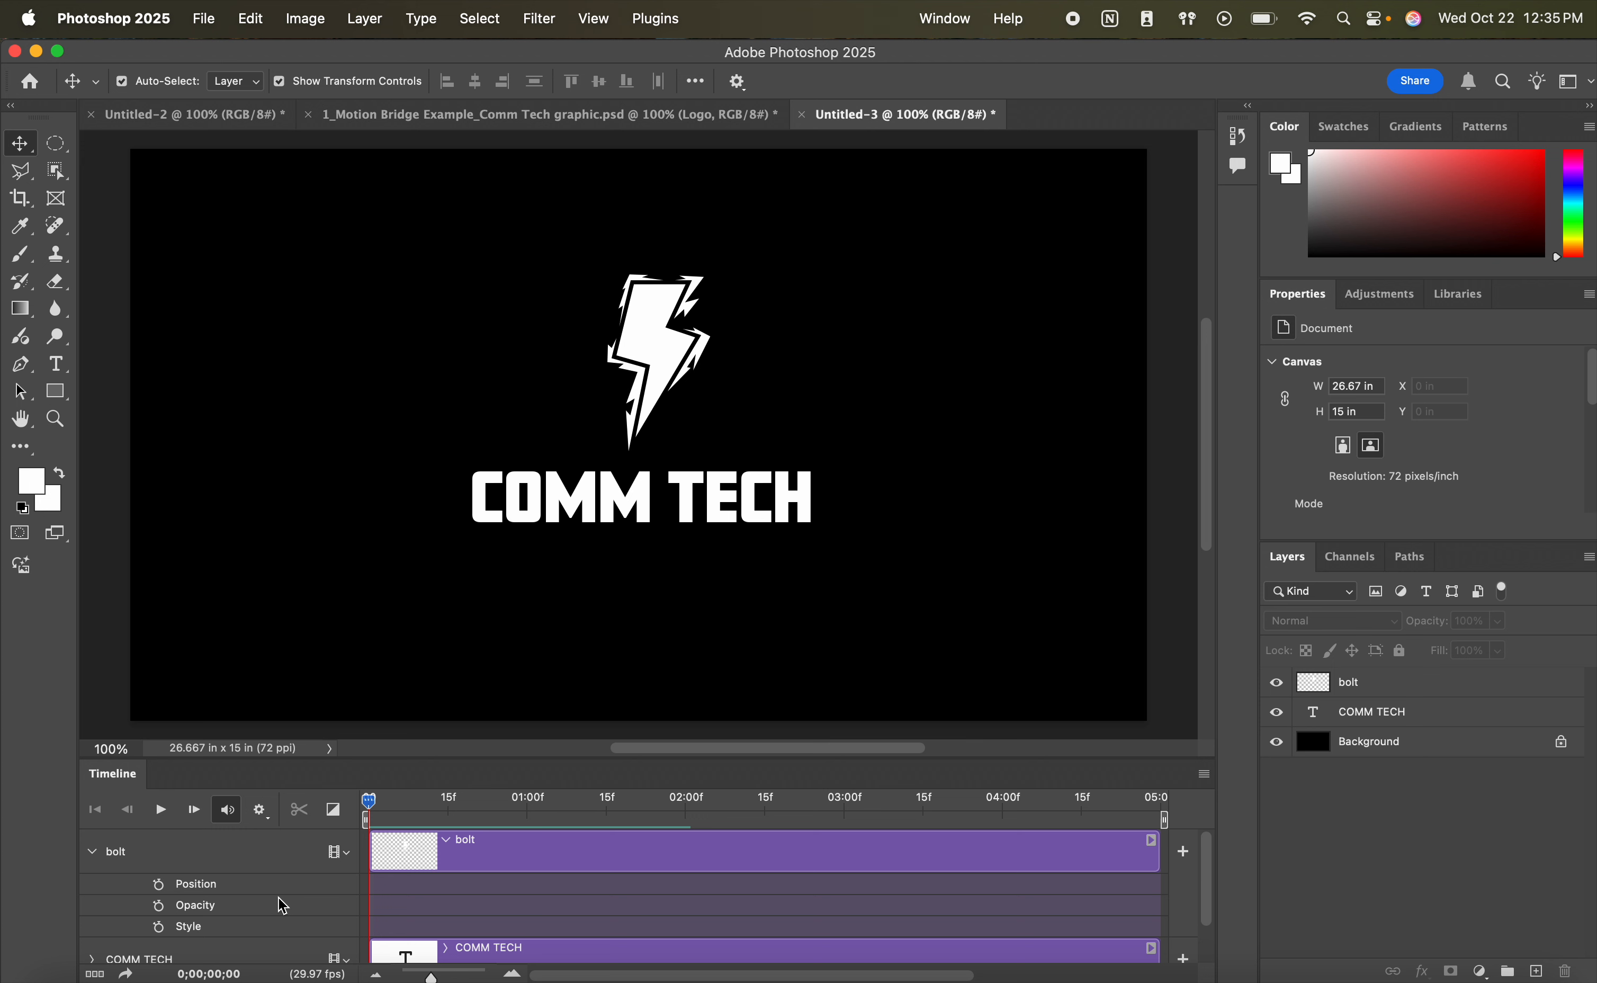
click(688, 800)
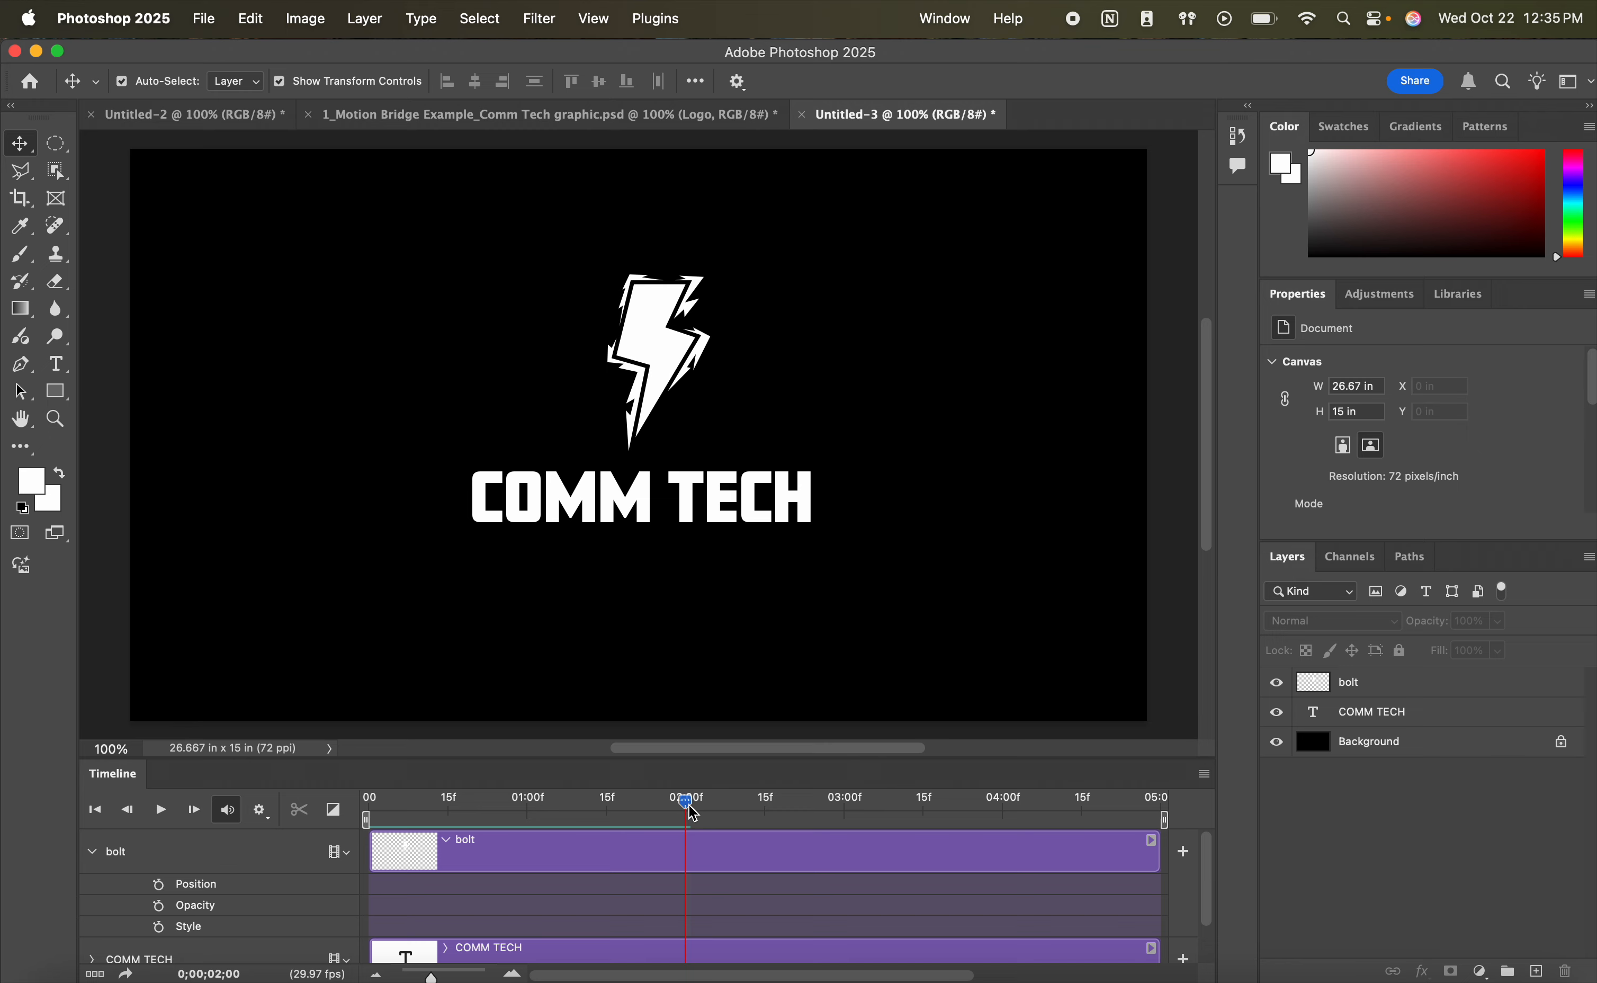
click(160, 886)
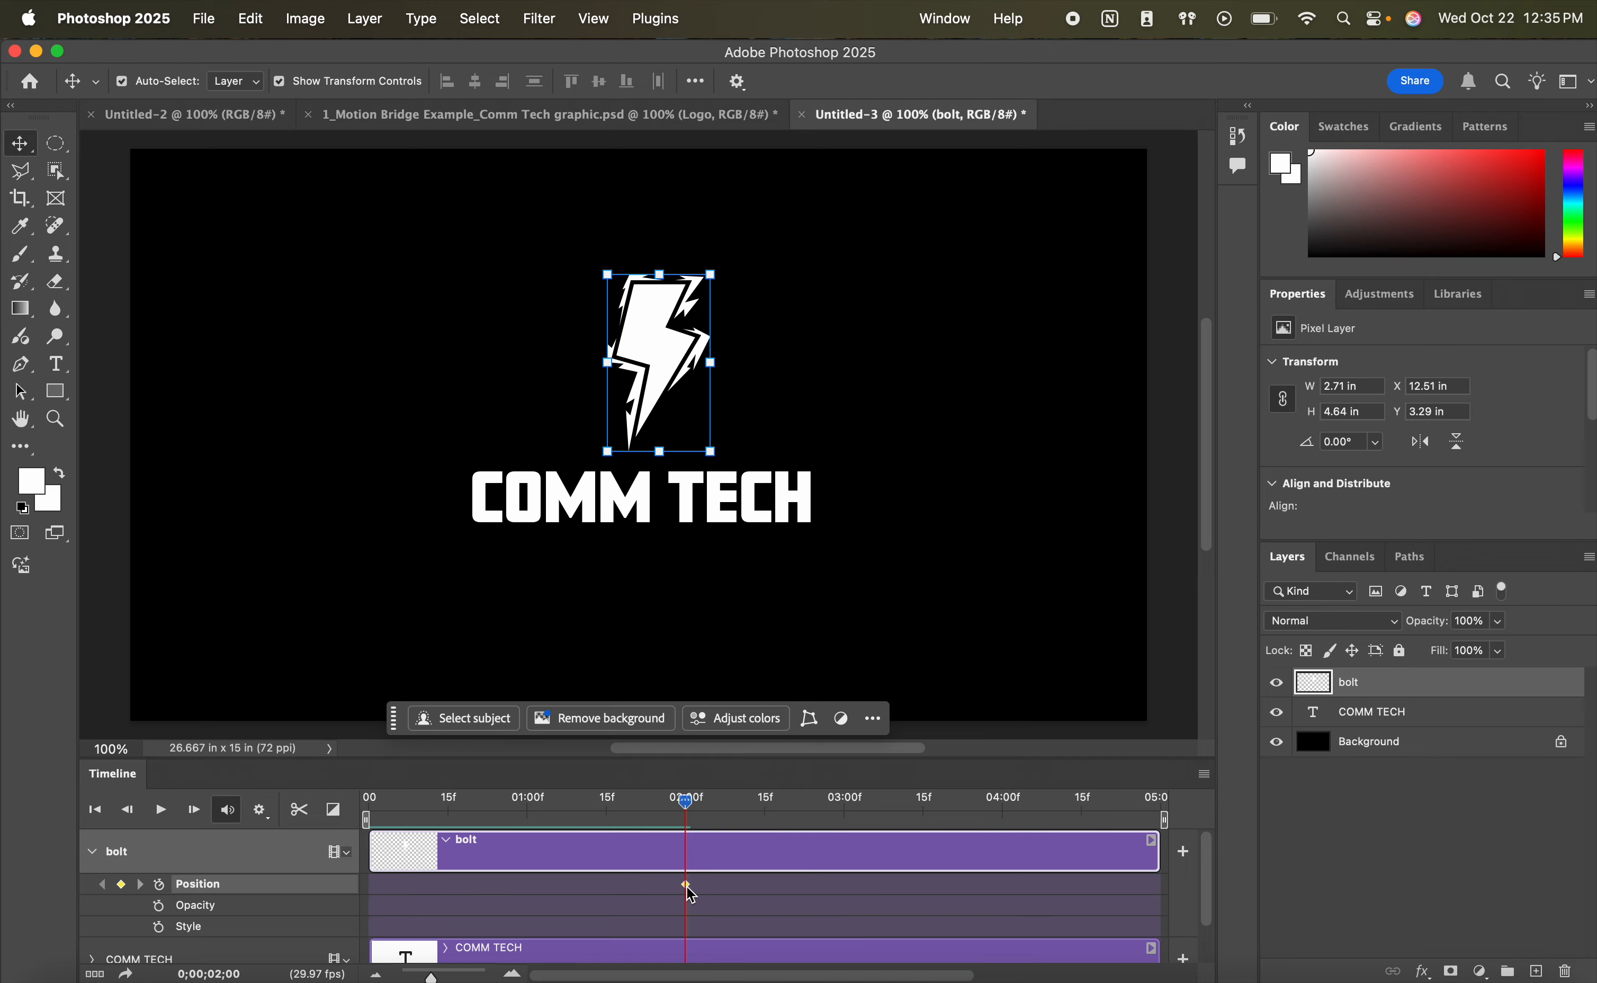
- Keyframe the bolt just above the canvas at time 0, at about X 11.99 in, Y -4.64 in, and preview the motion
drag(686, 800, 356, 809)
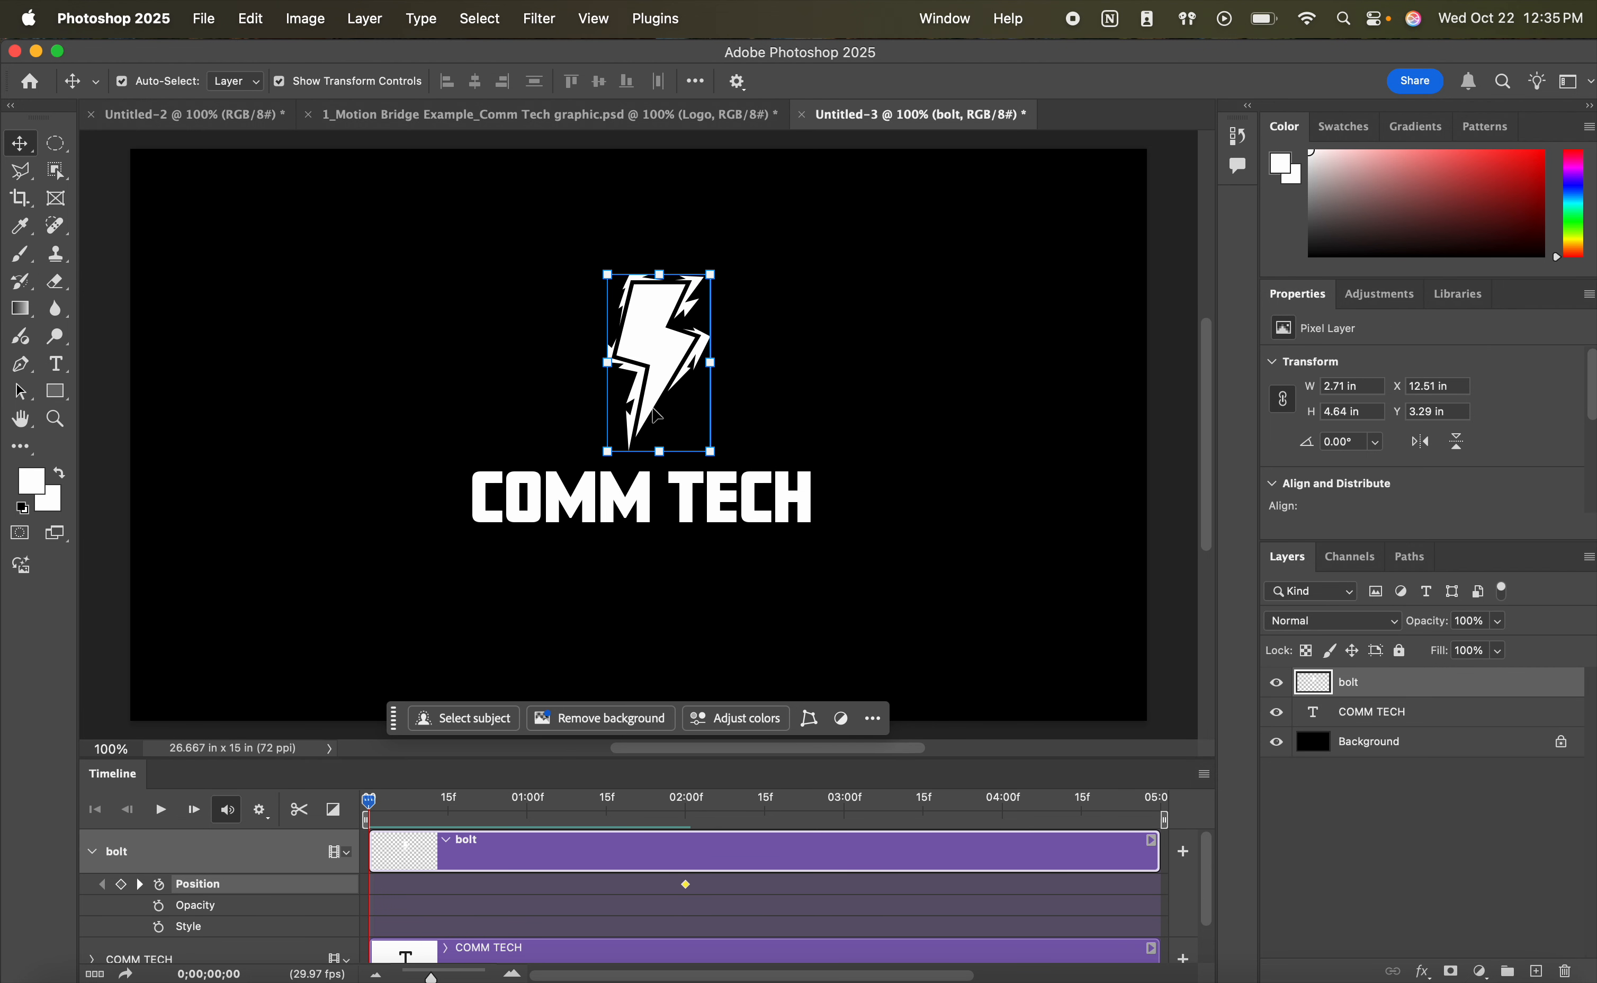
key(super+minus)
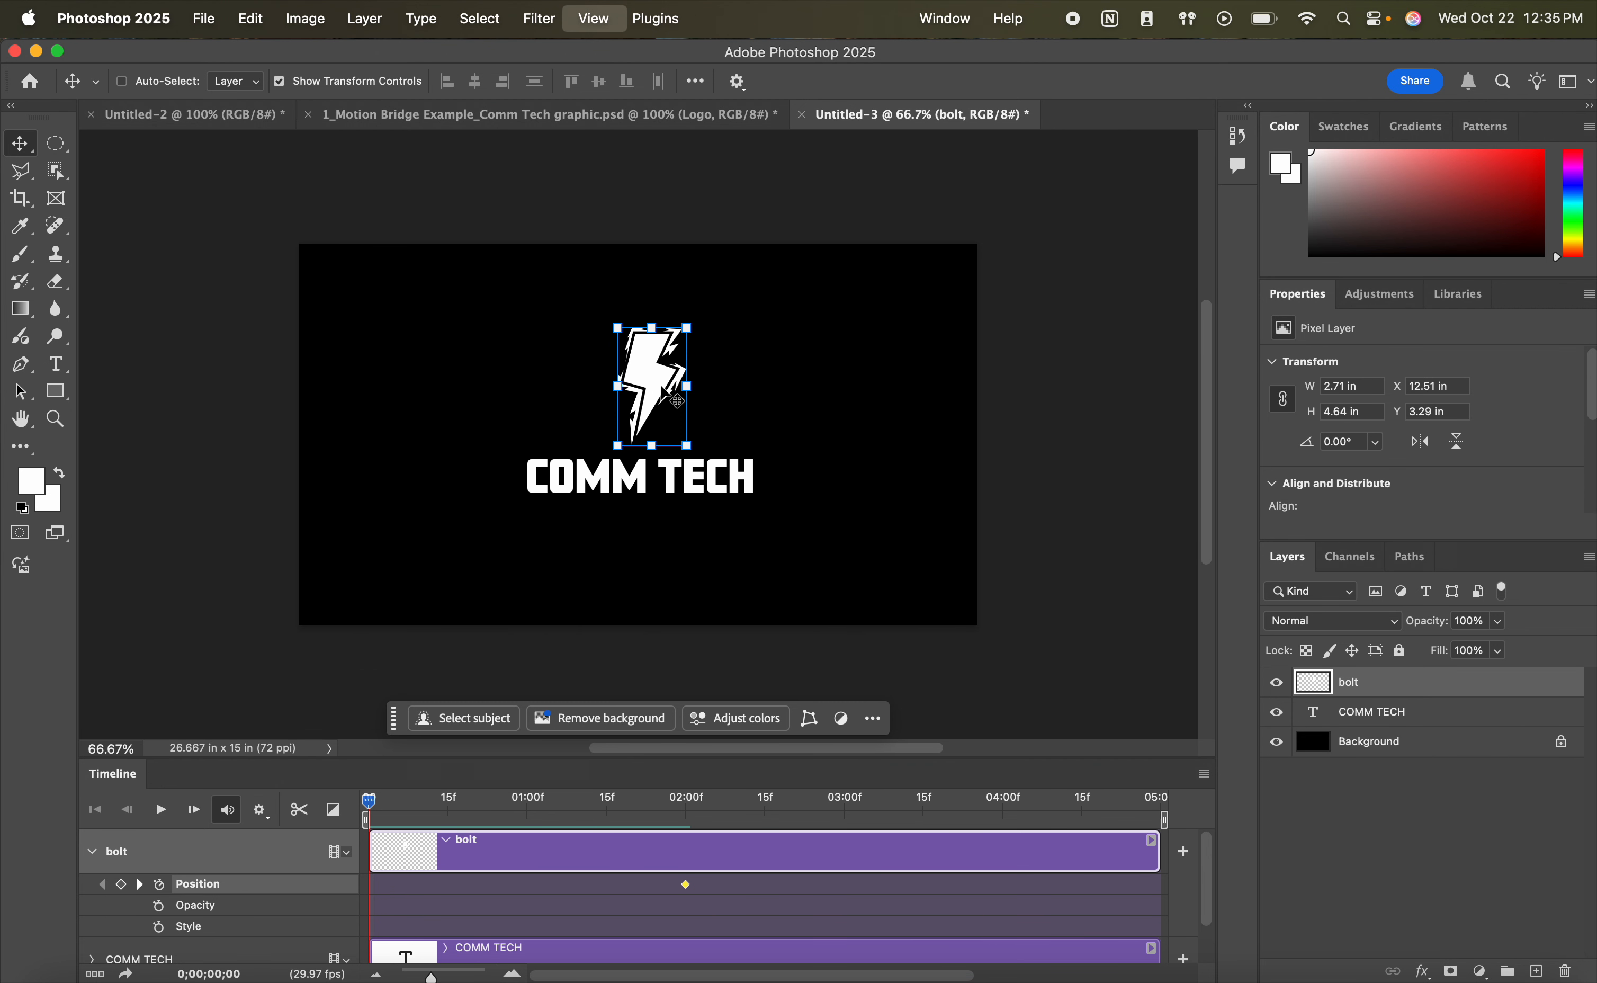
drag(660, 393, 648, 188)
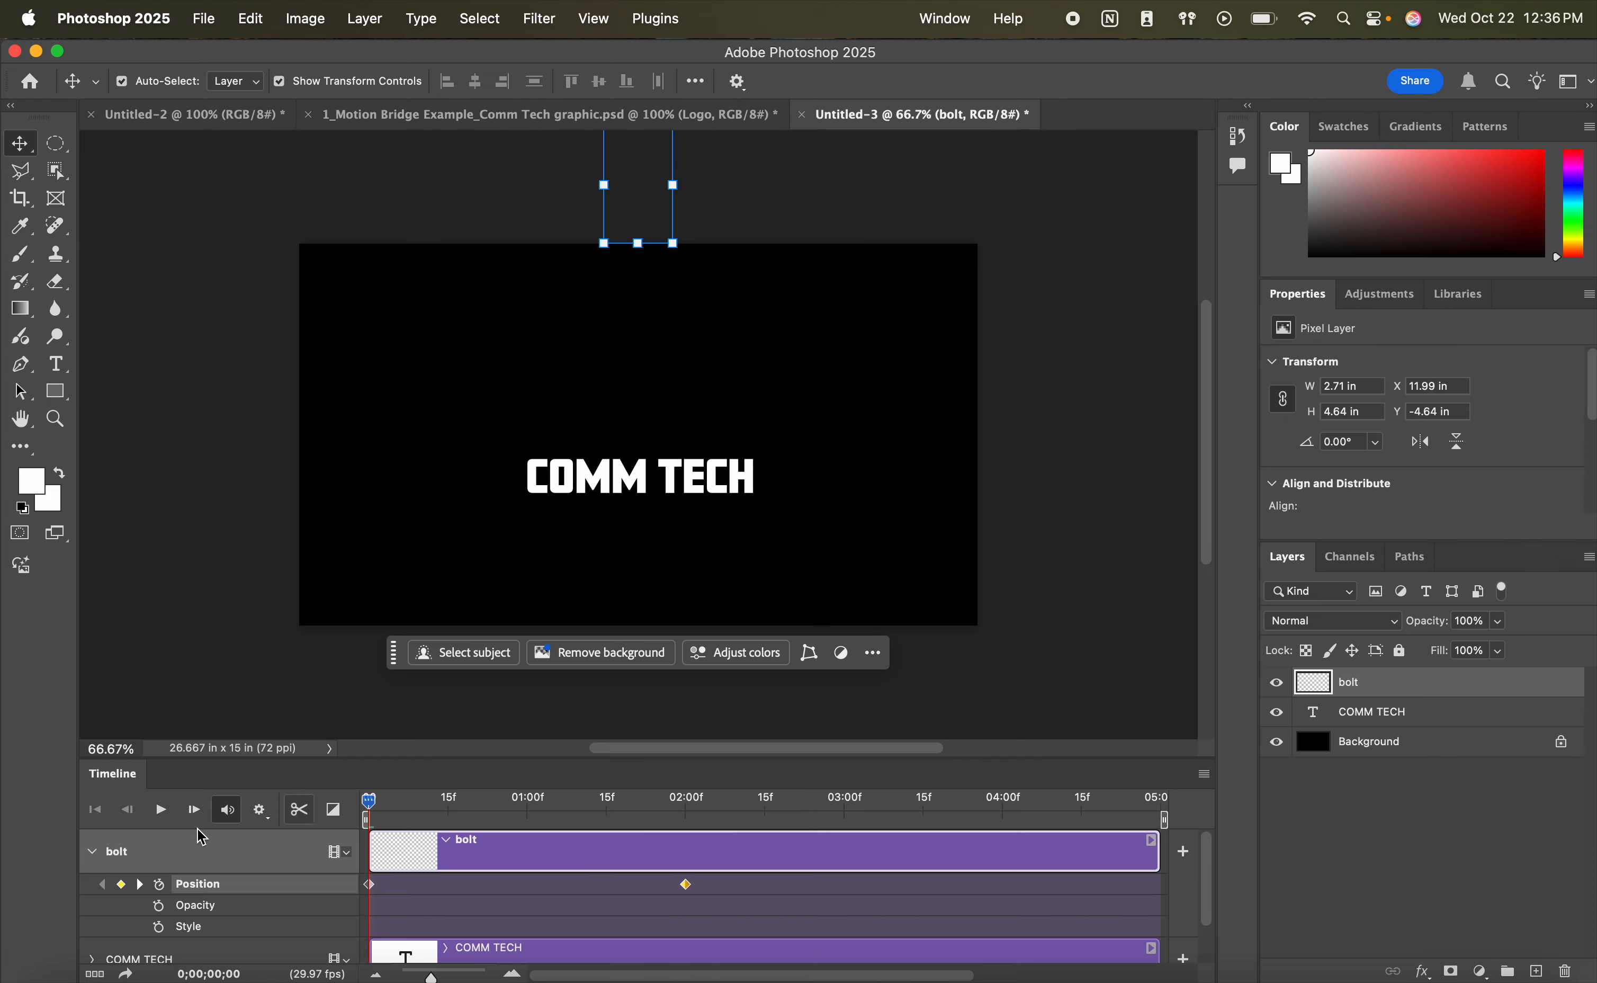
click(157, 812)
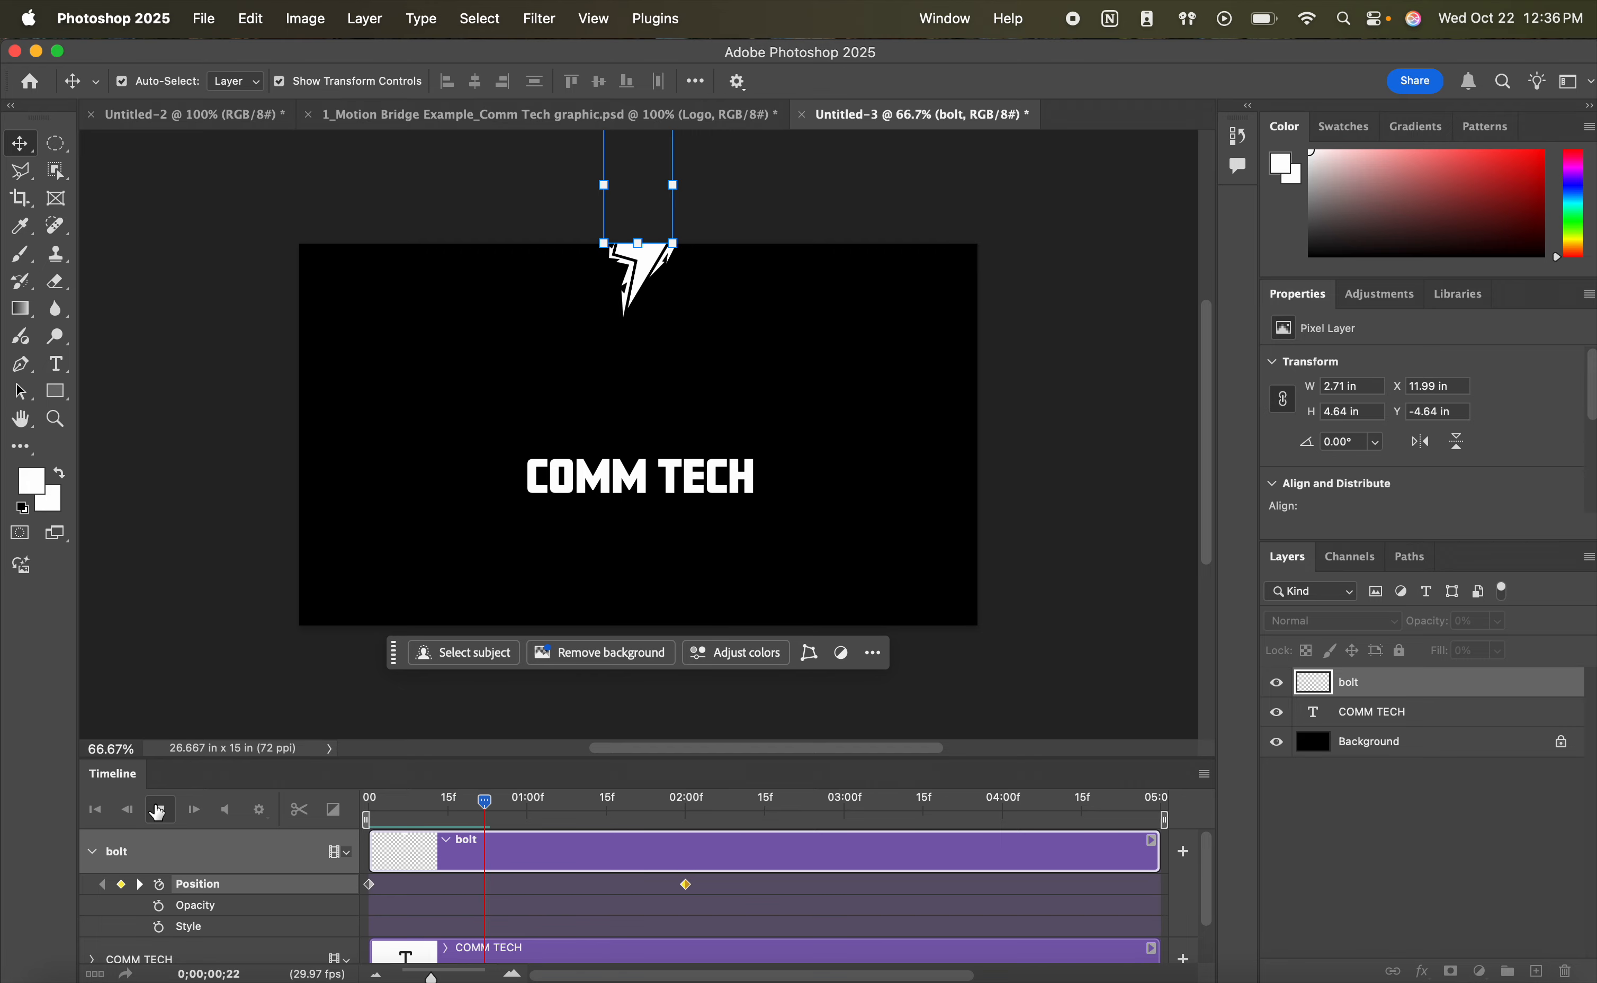
click(157, 812)
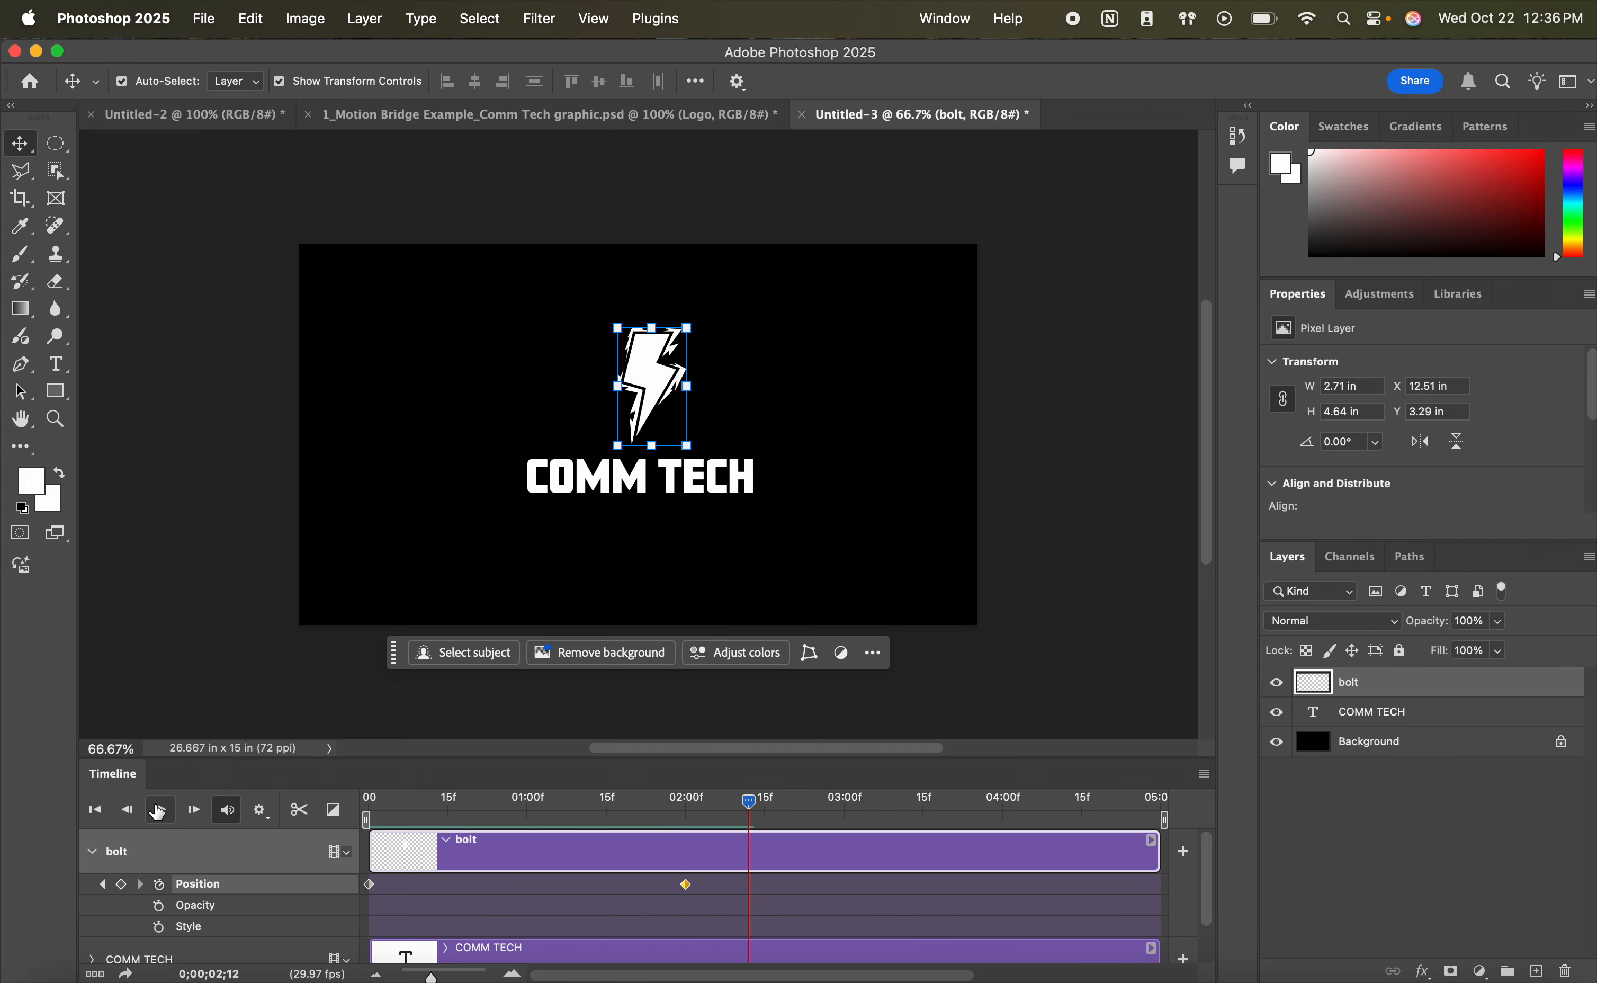
- Keyframe the bolt's Opacity at 100% at 02:00f and 0% at time 0, and play back the fade-in
drag(741, 802, 685, 803)
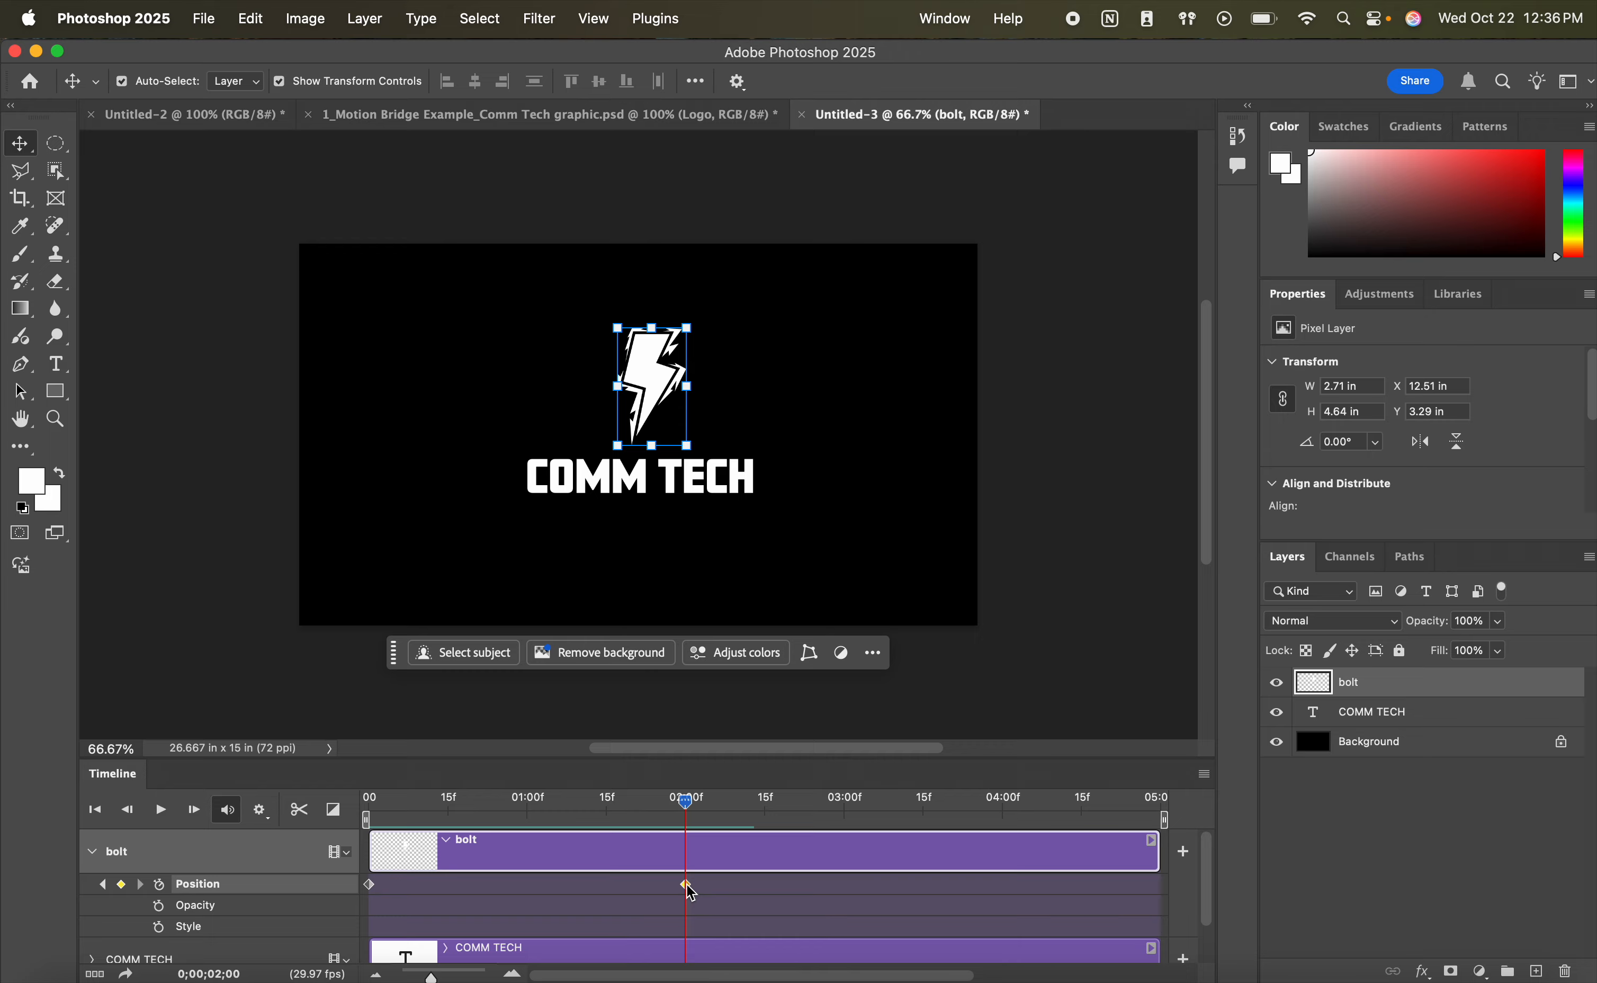
click(159, 906)
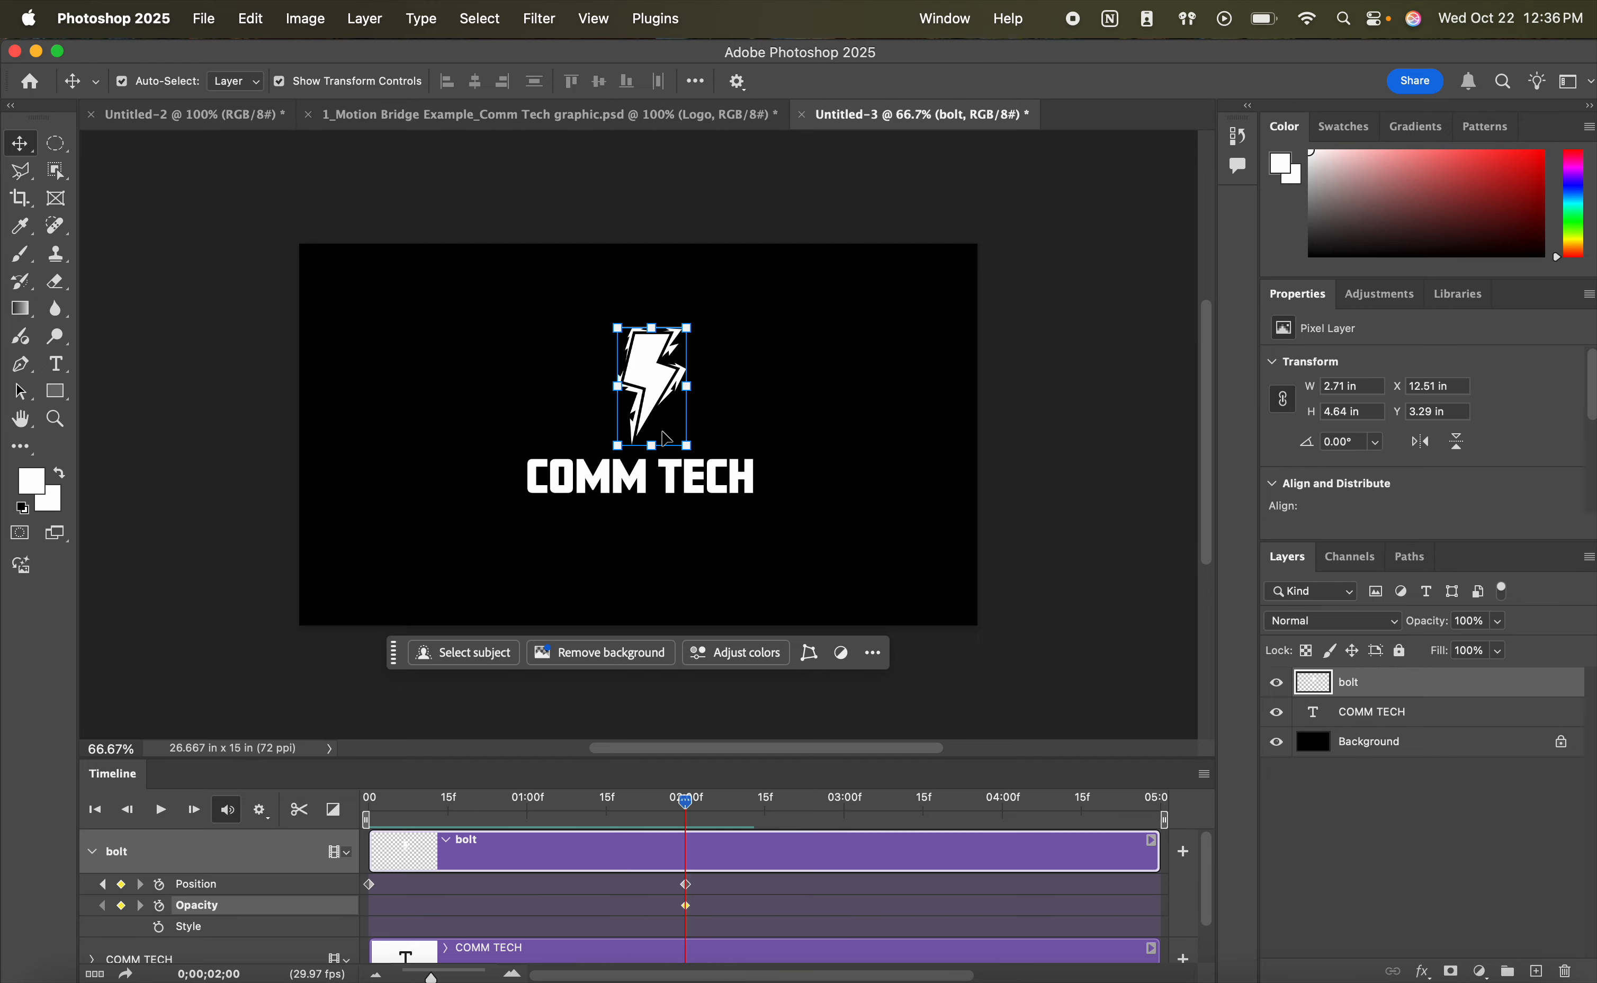
drag(685, 801, 337, 836)
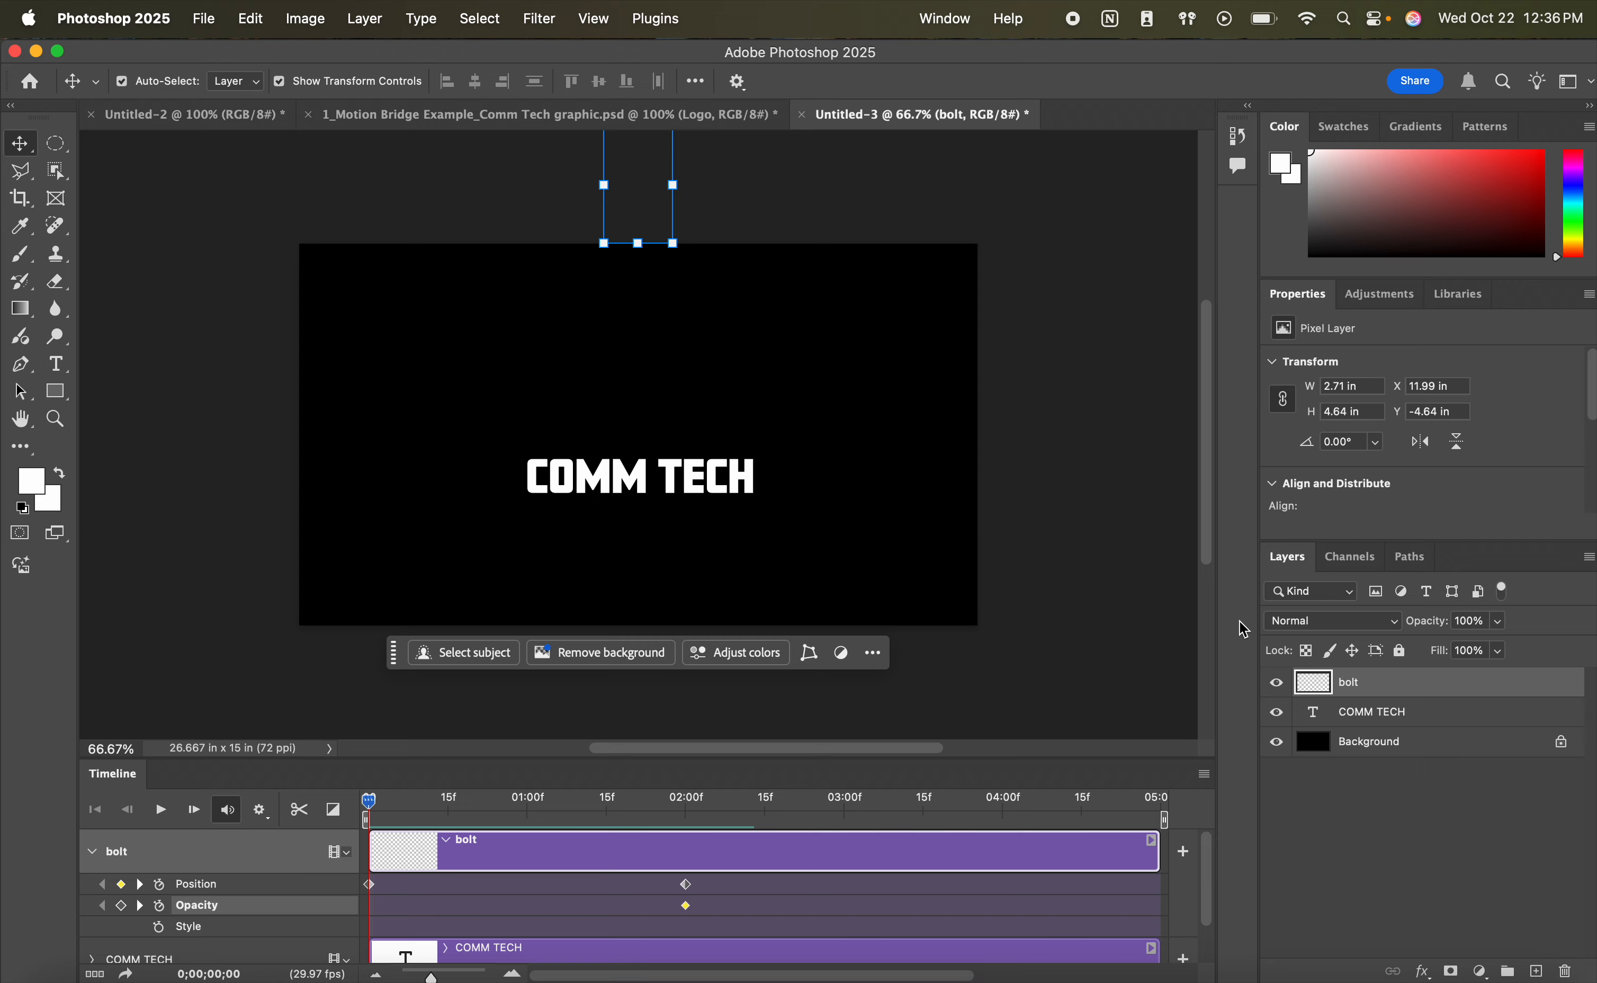
click(1499, 624)
drag(1494, 645, 1377, 654)
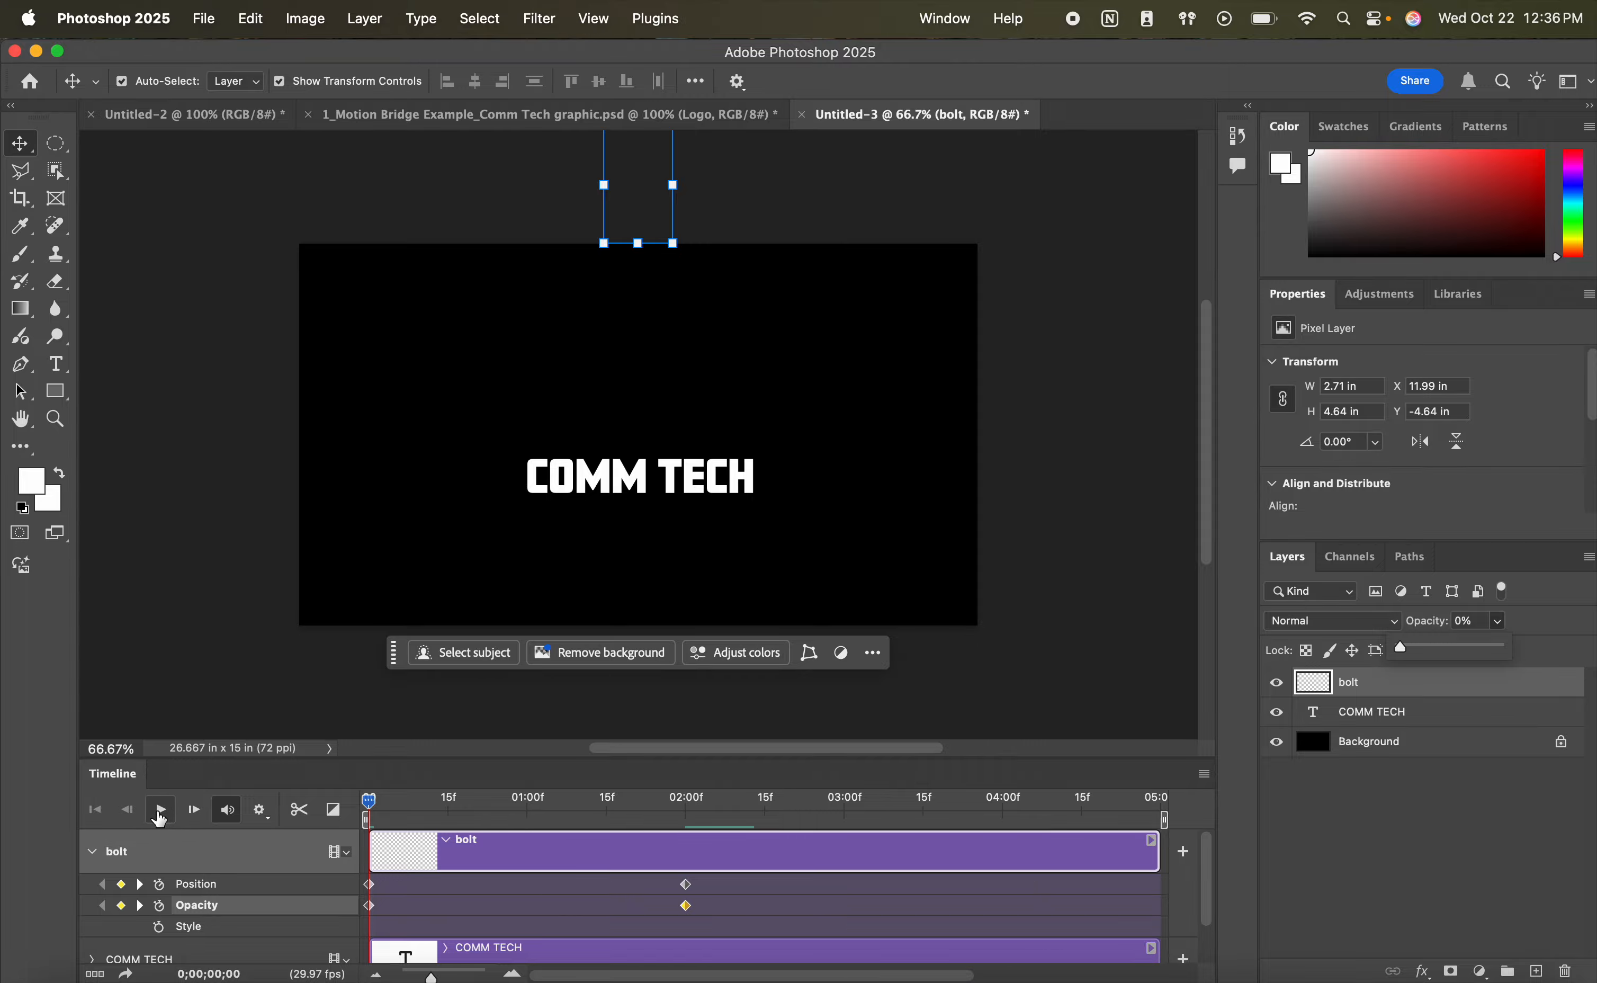
click(160, 812)
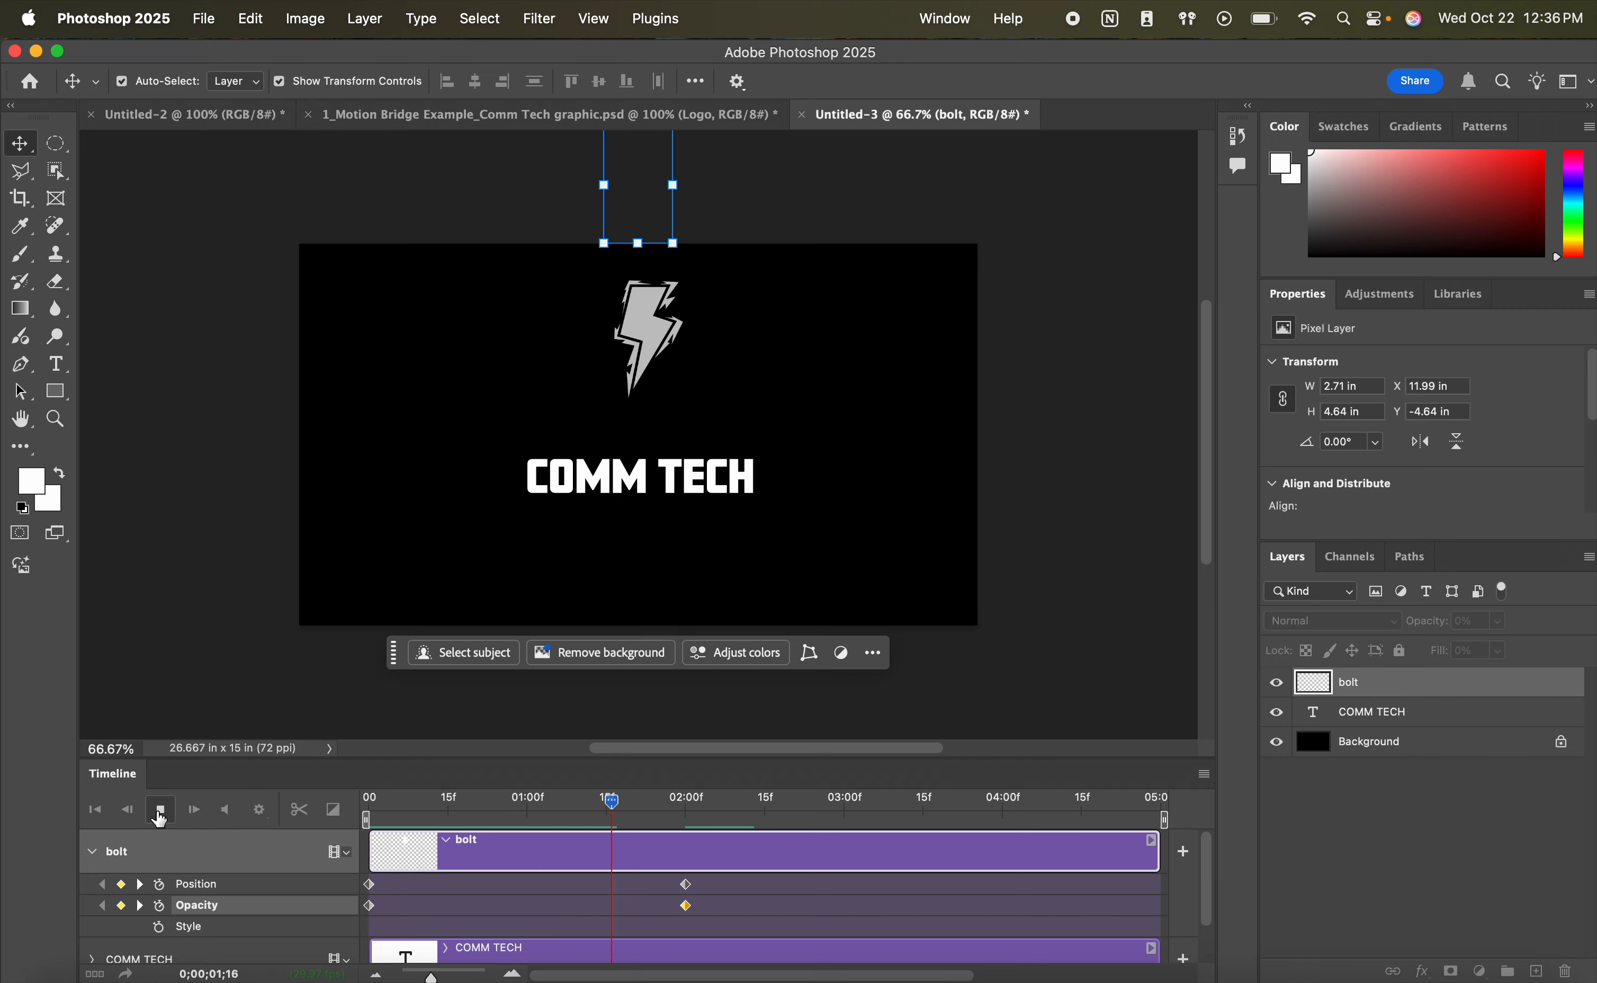
click(161, 814)
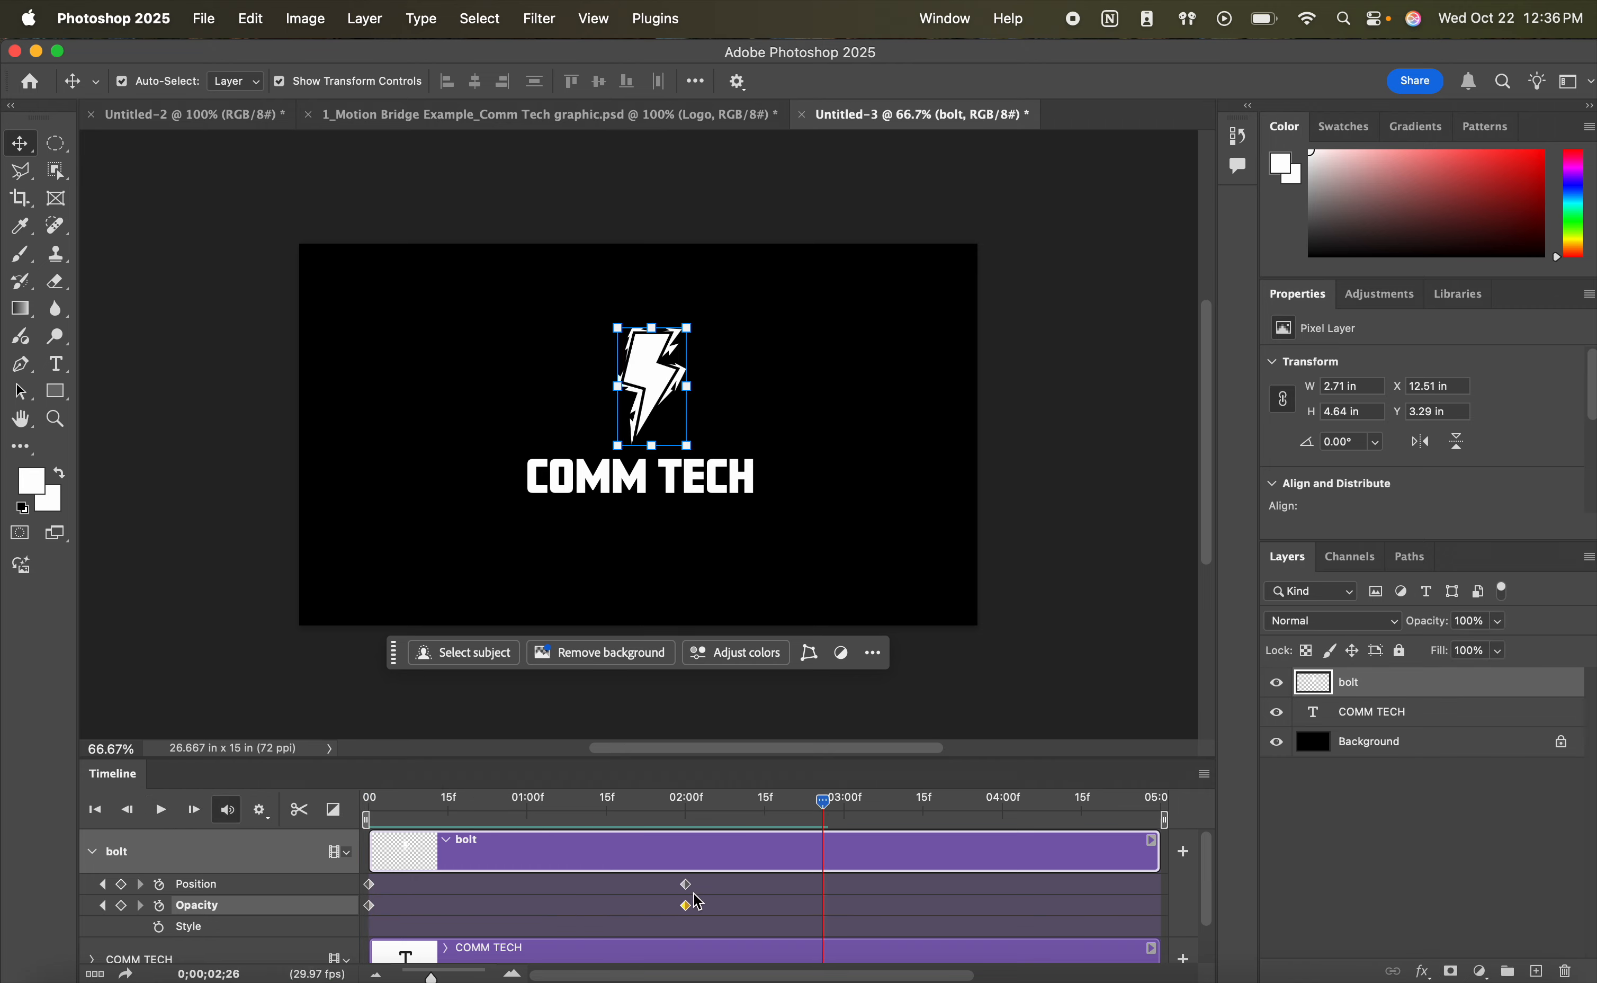
- Move the bolt's ending Position and Opacity keyframes together to 15f and preview the faster animation from the start
drag(823, 804, 451, 811)
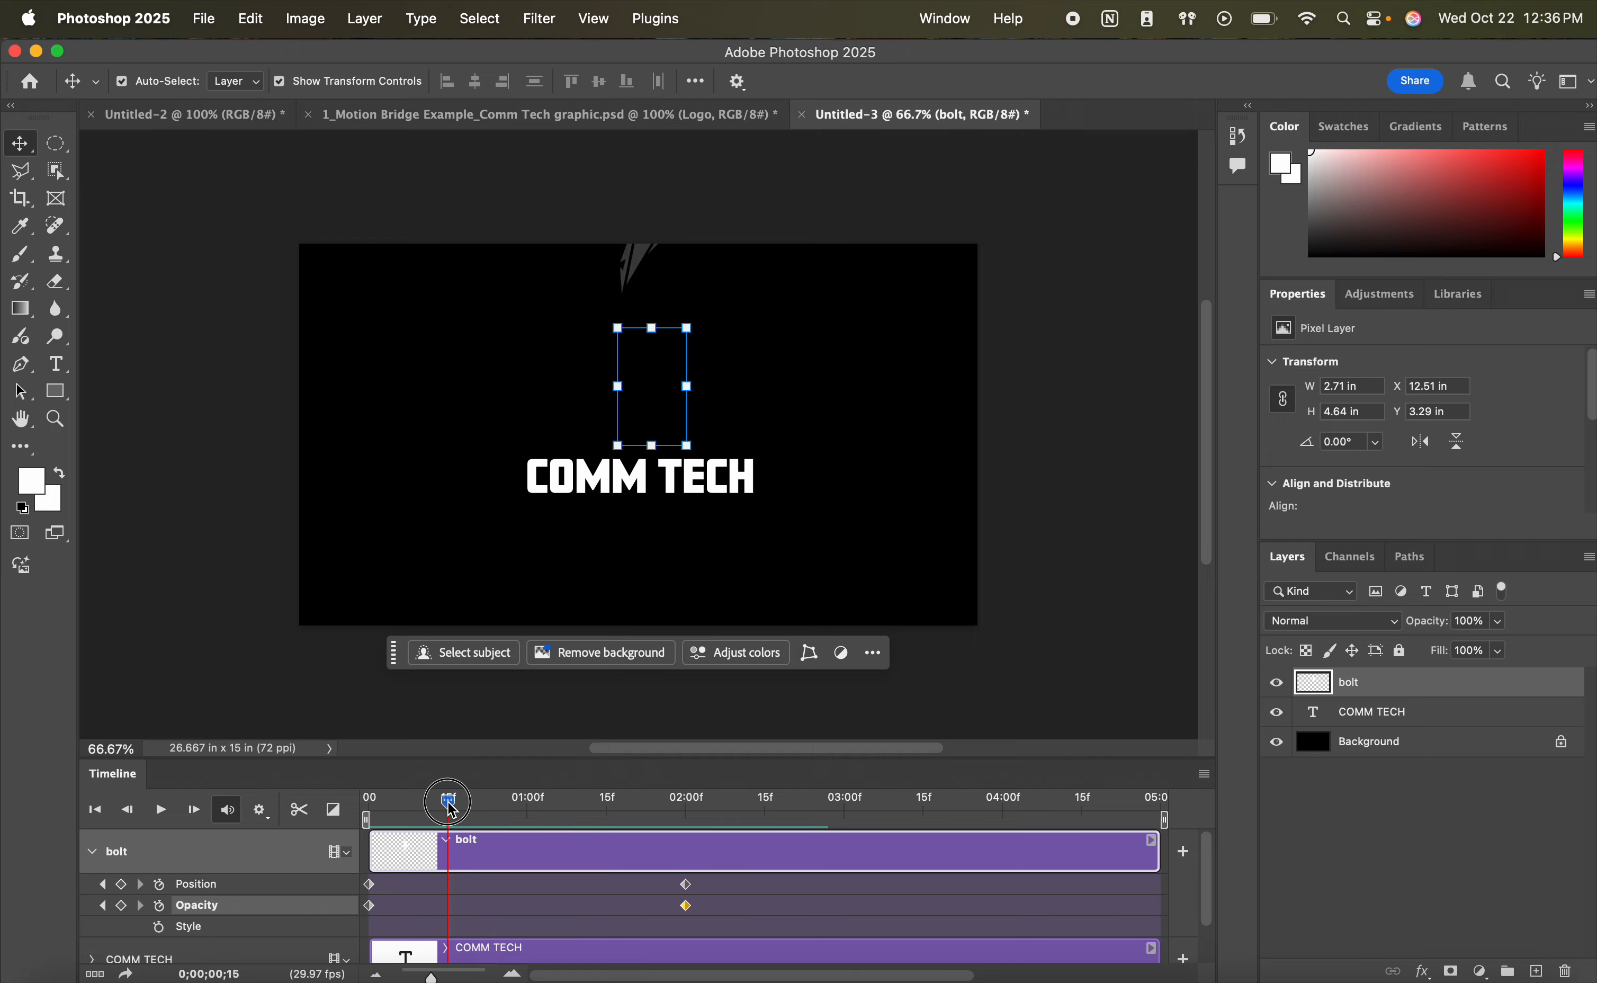
shift+click(688, 885)
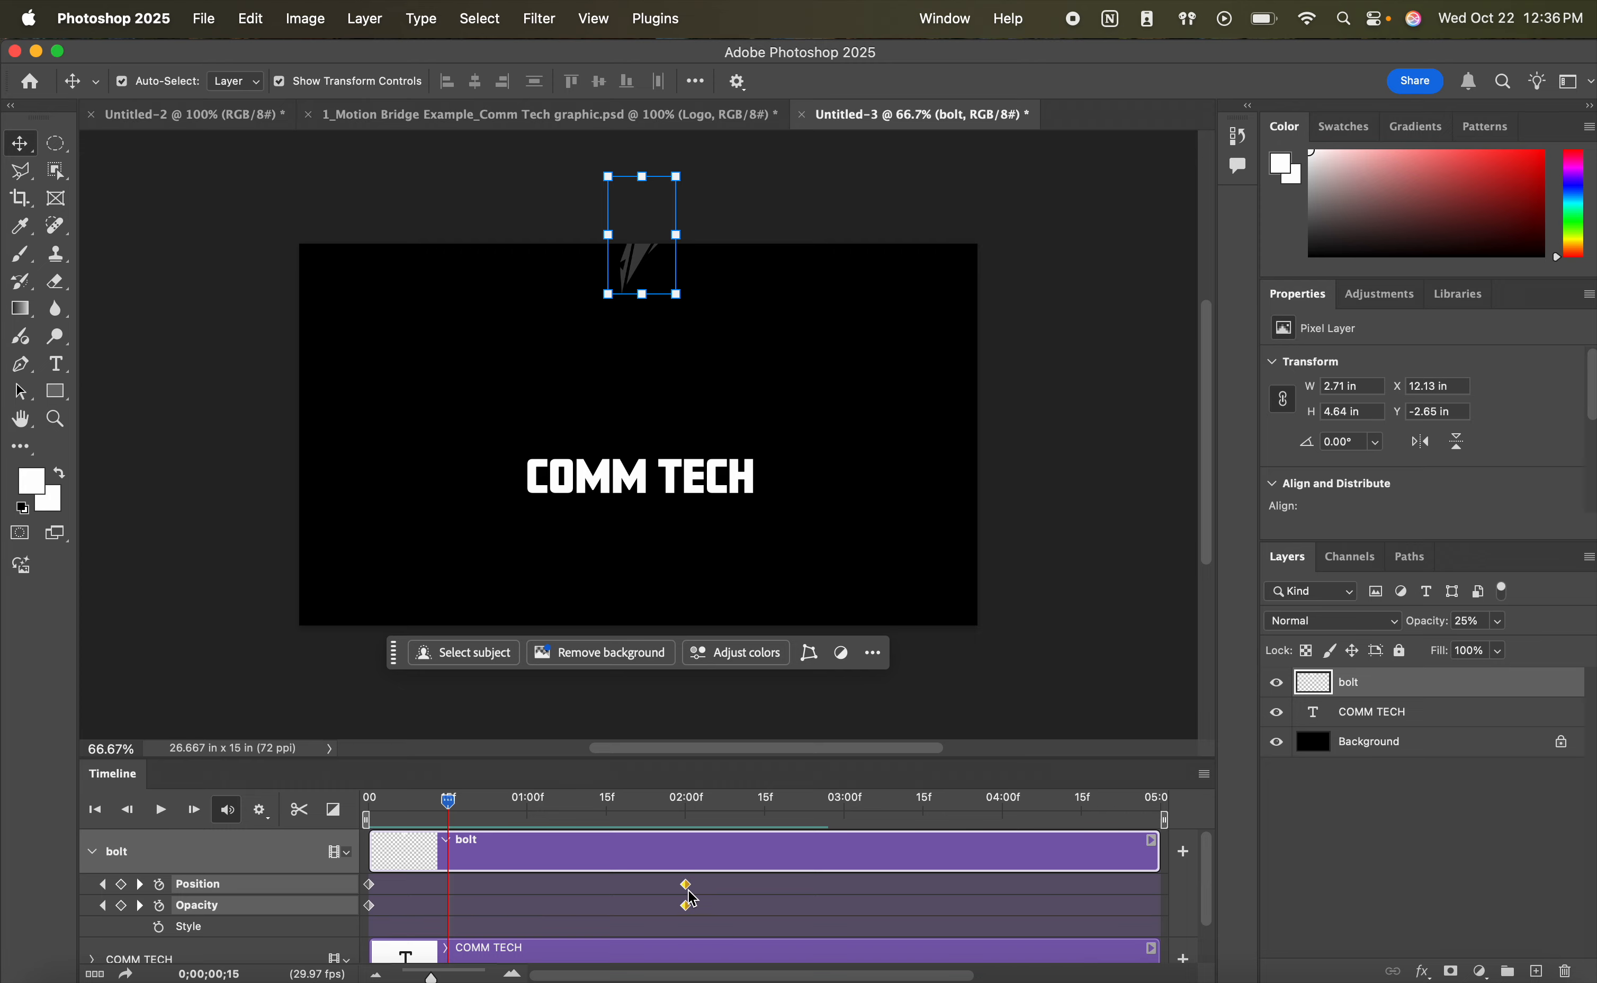
drag(689, 890, 453, 891)
drag(449, 800, 369, 801)
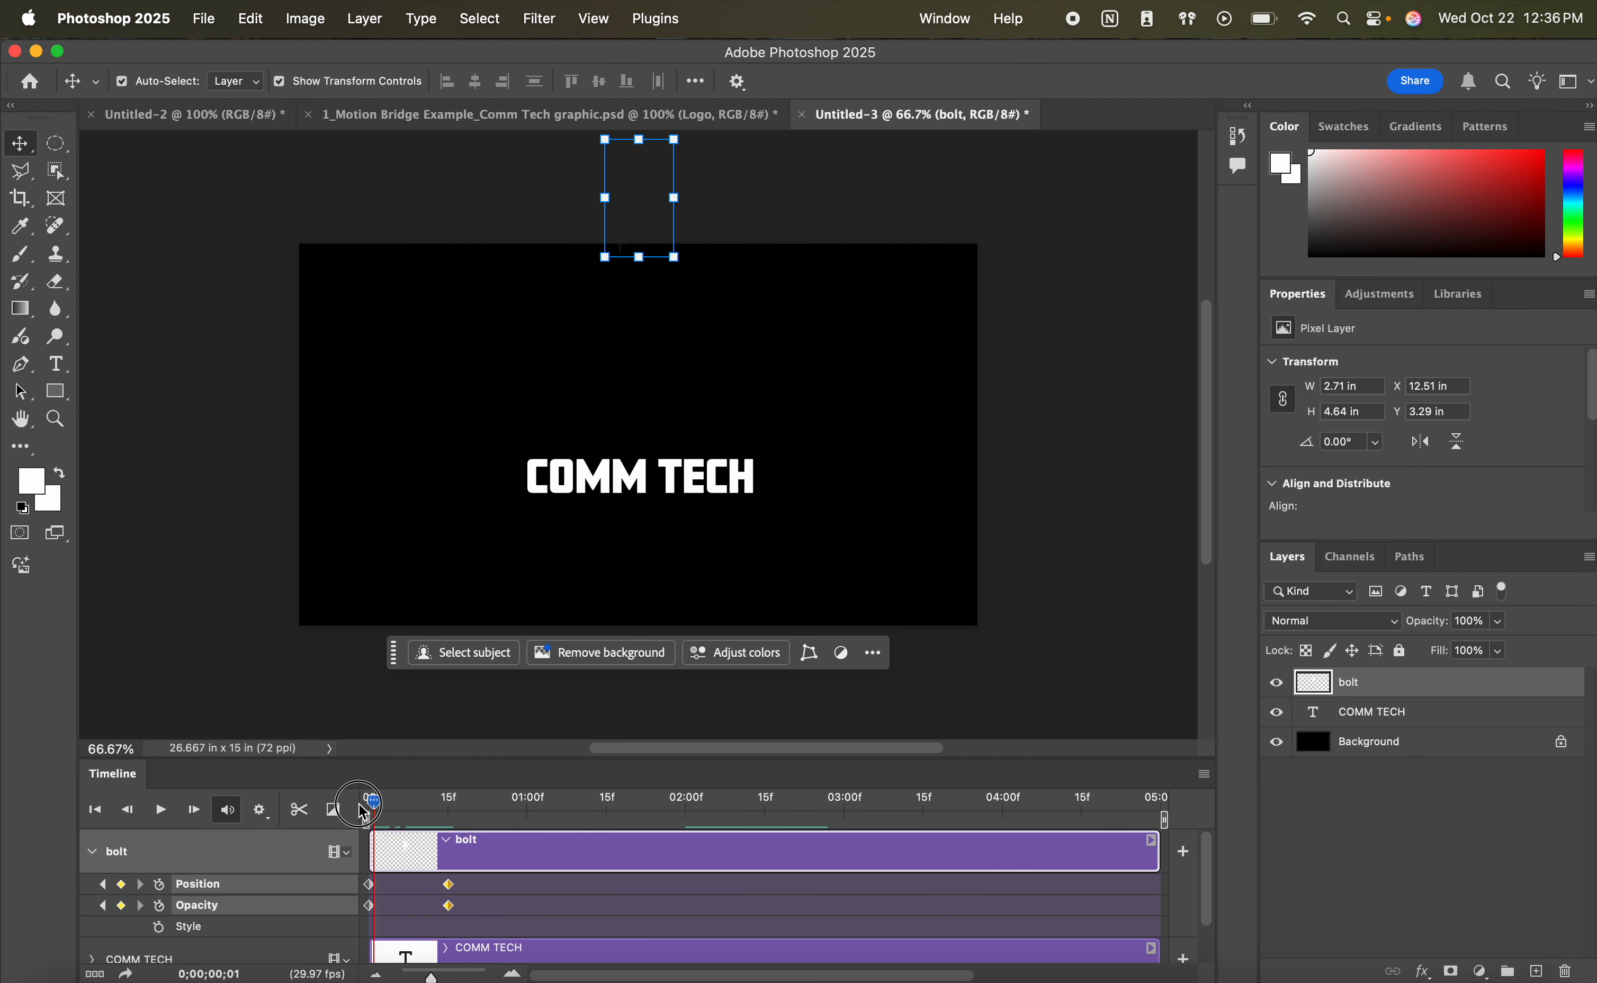
click(159, 817)
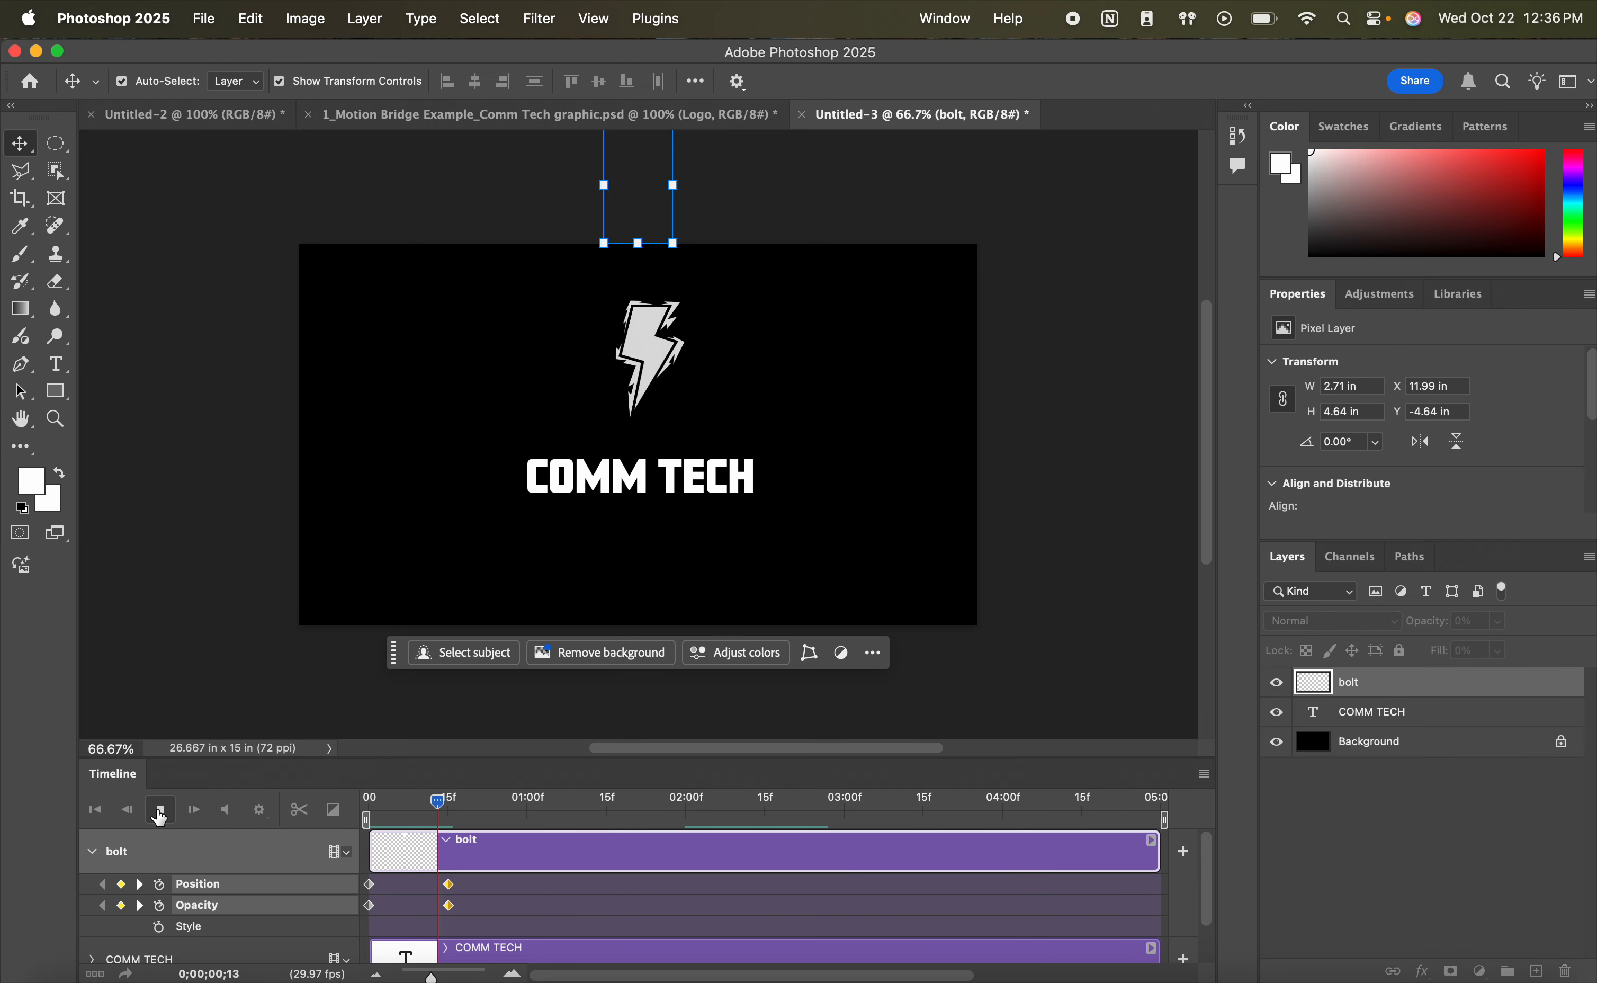
click(164, 820)
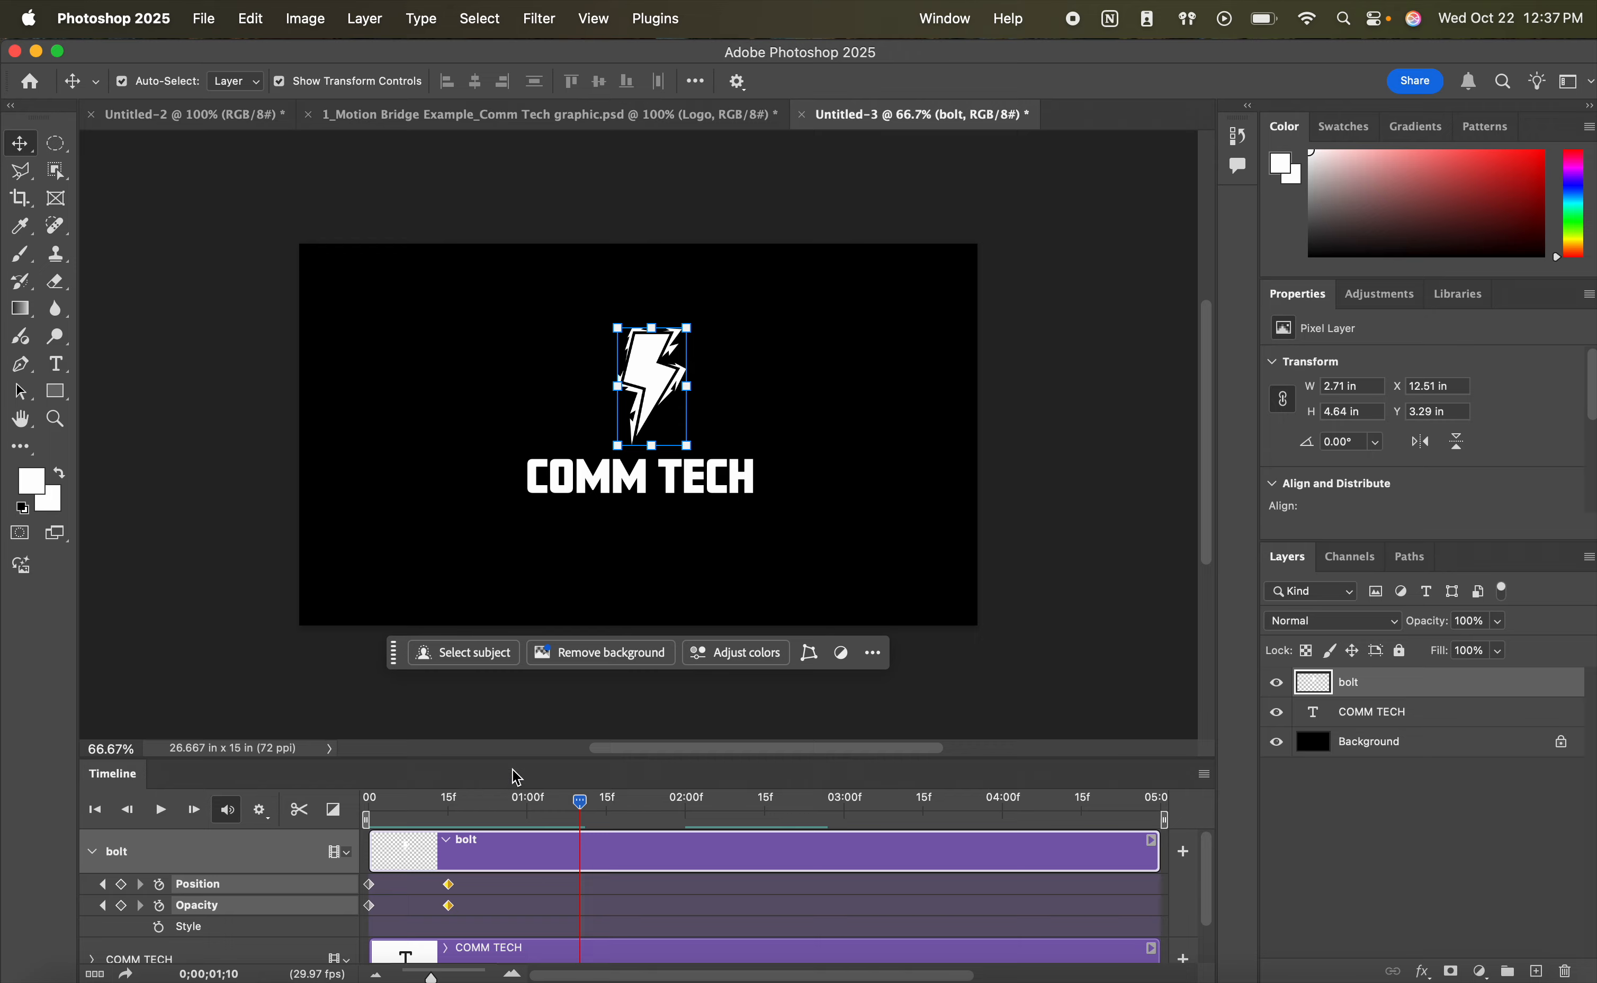
- Collapse the bolt layer's animation properties and expand those of the COMM TECH text layer
click(92, 851)
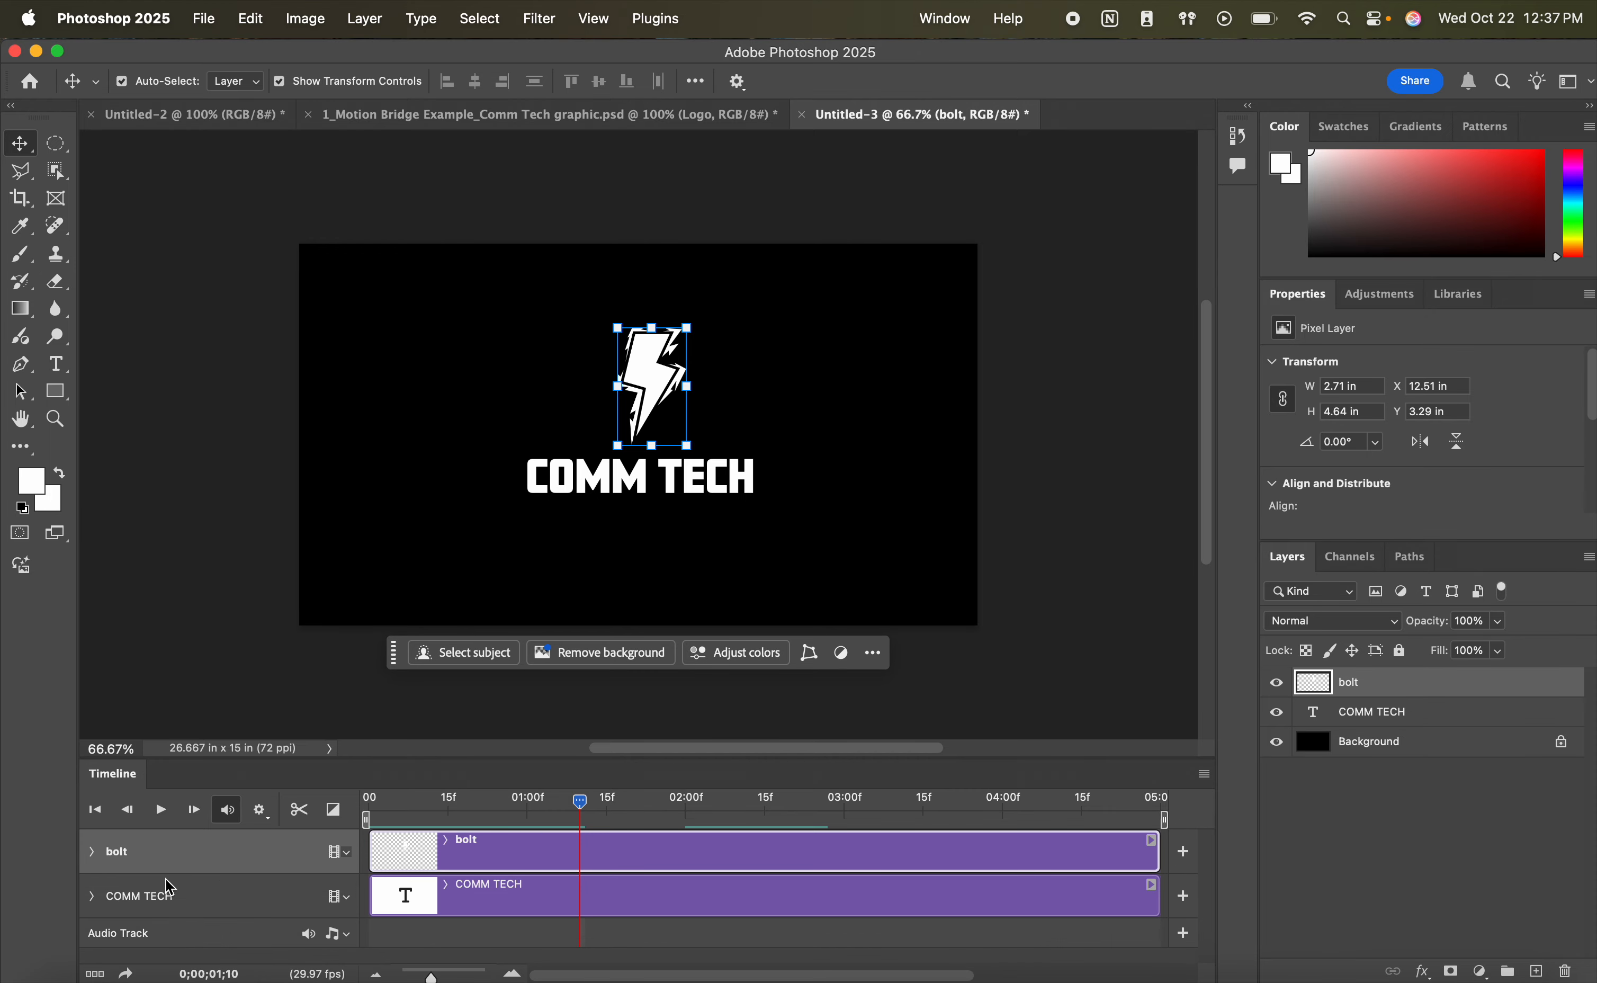
click(93, 899)
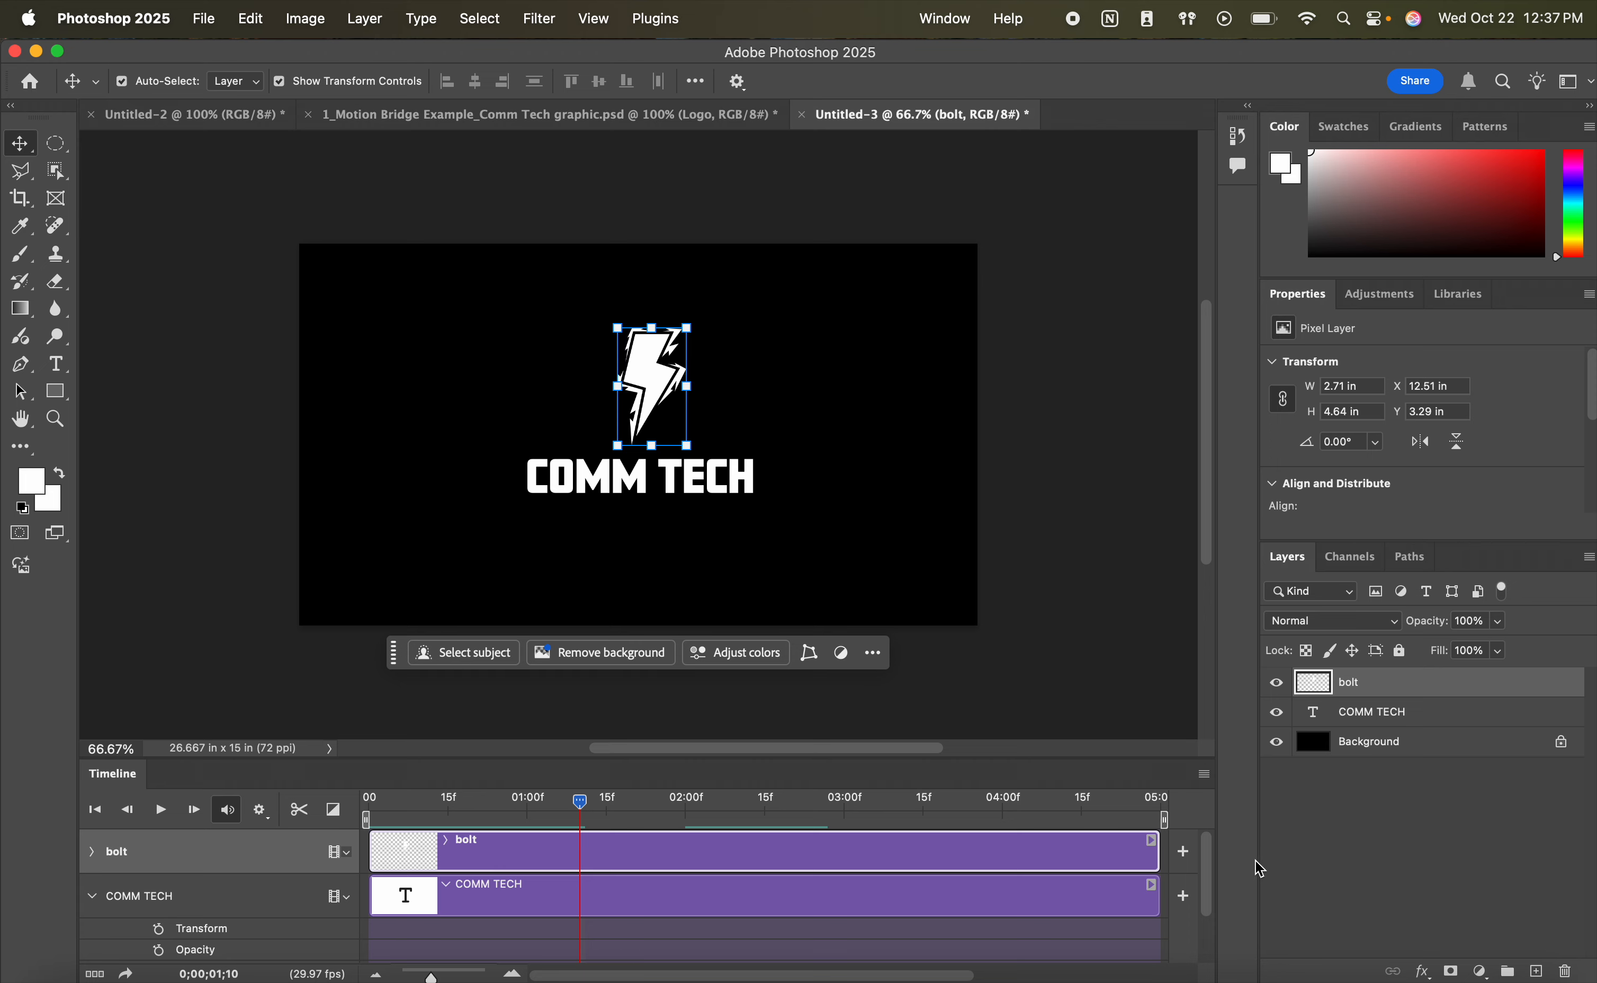
drag(1212, 887, 1213, 935)
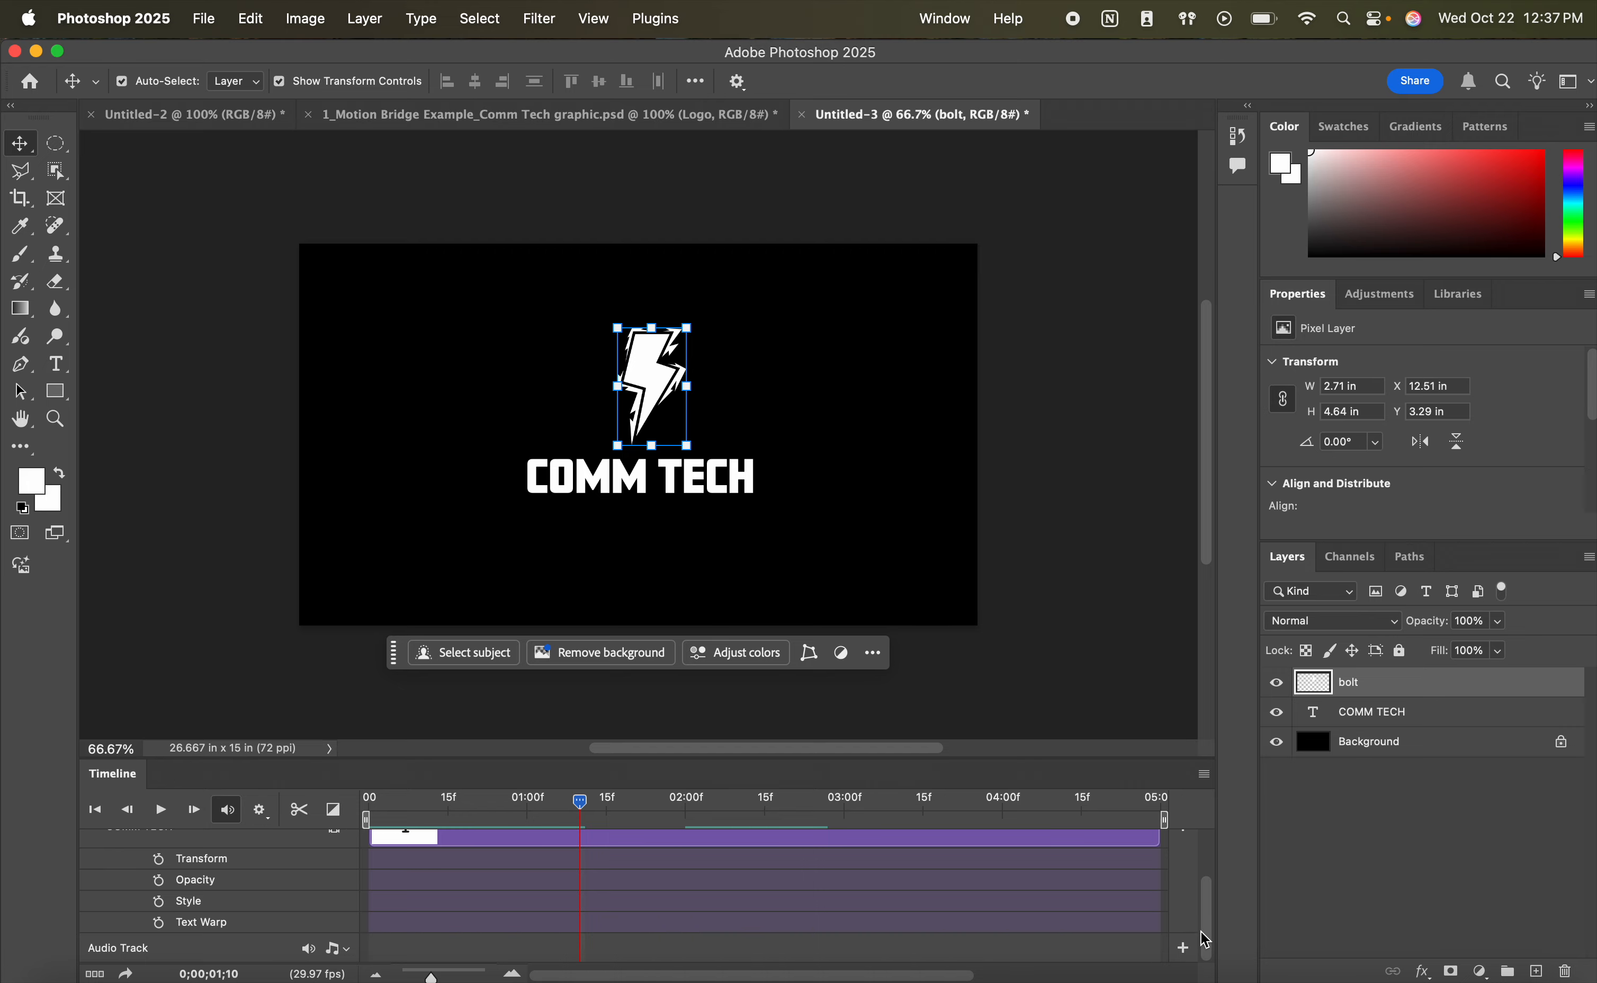
scroll(1205, 918, up, 1)
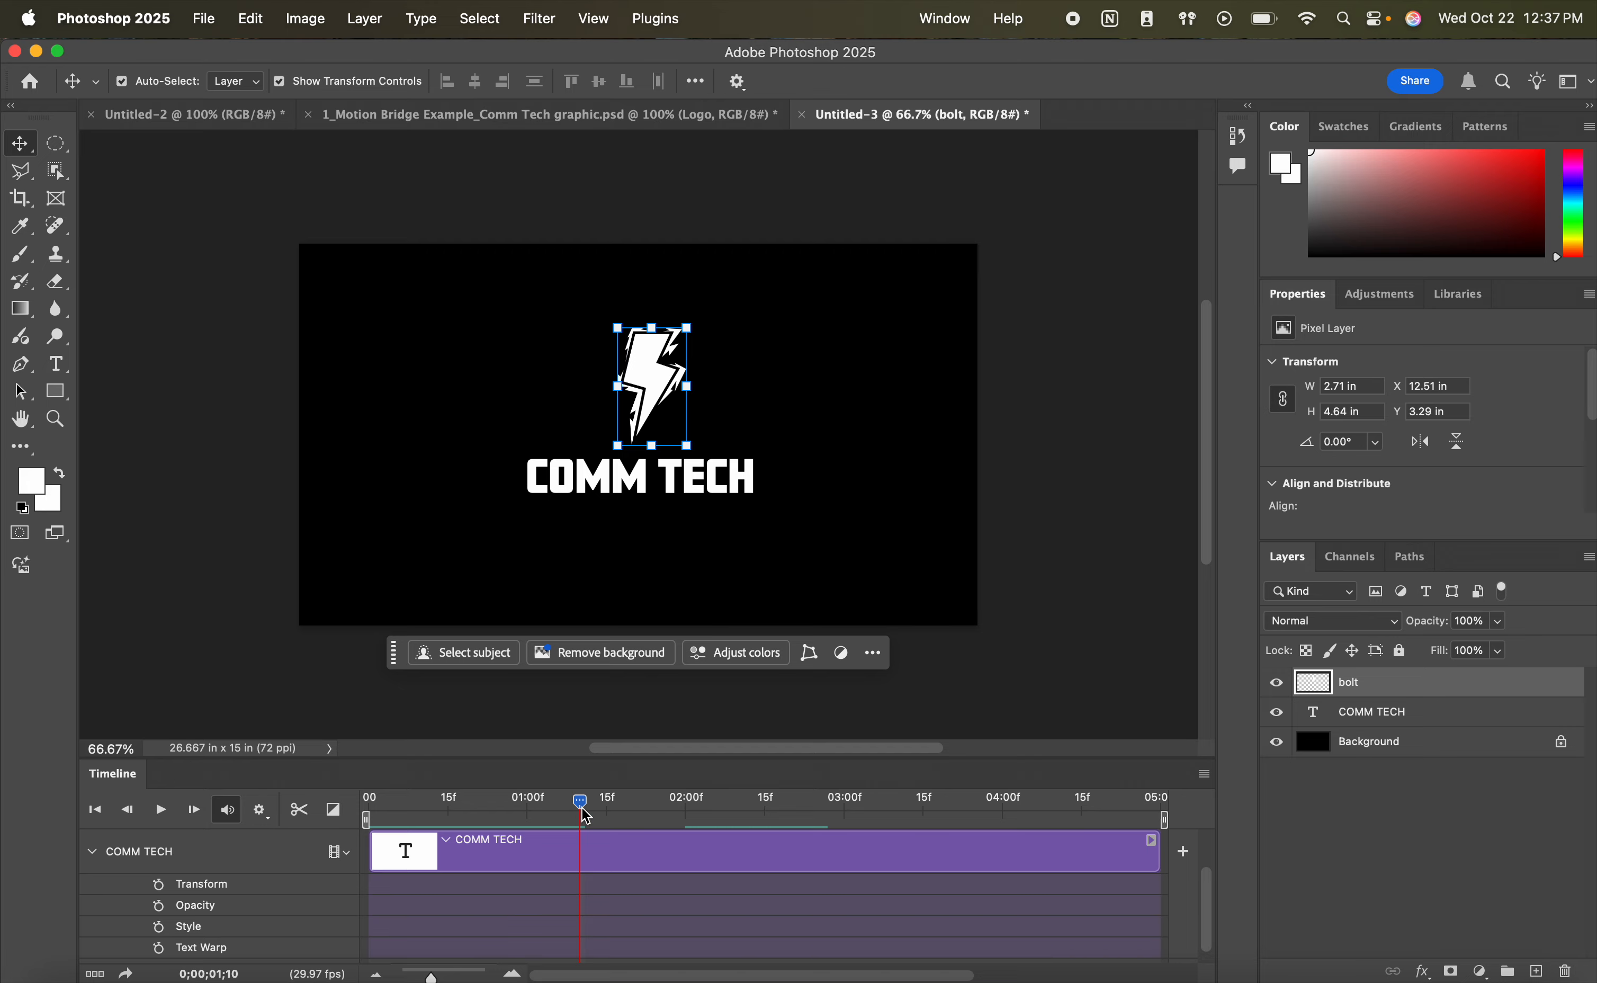
- Add a Transform keyframe to the COMM TECH text at 15f, aligned with the bolt's ending keyframes
drag(583, 809, 522, 812)
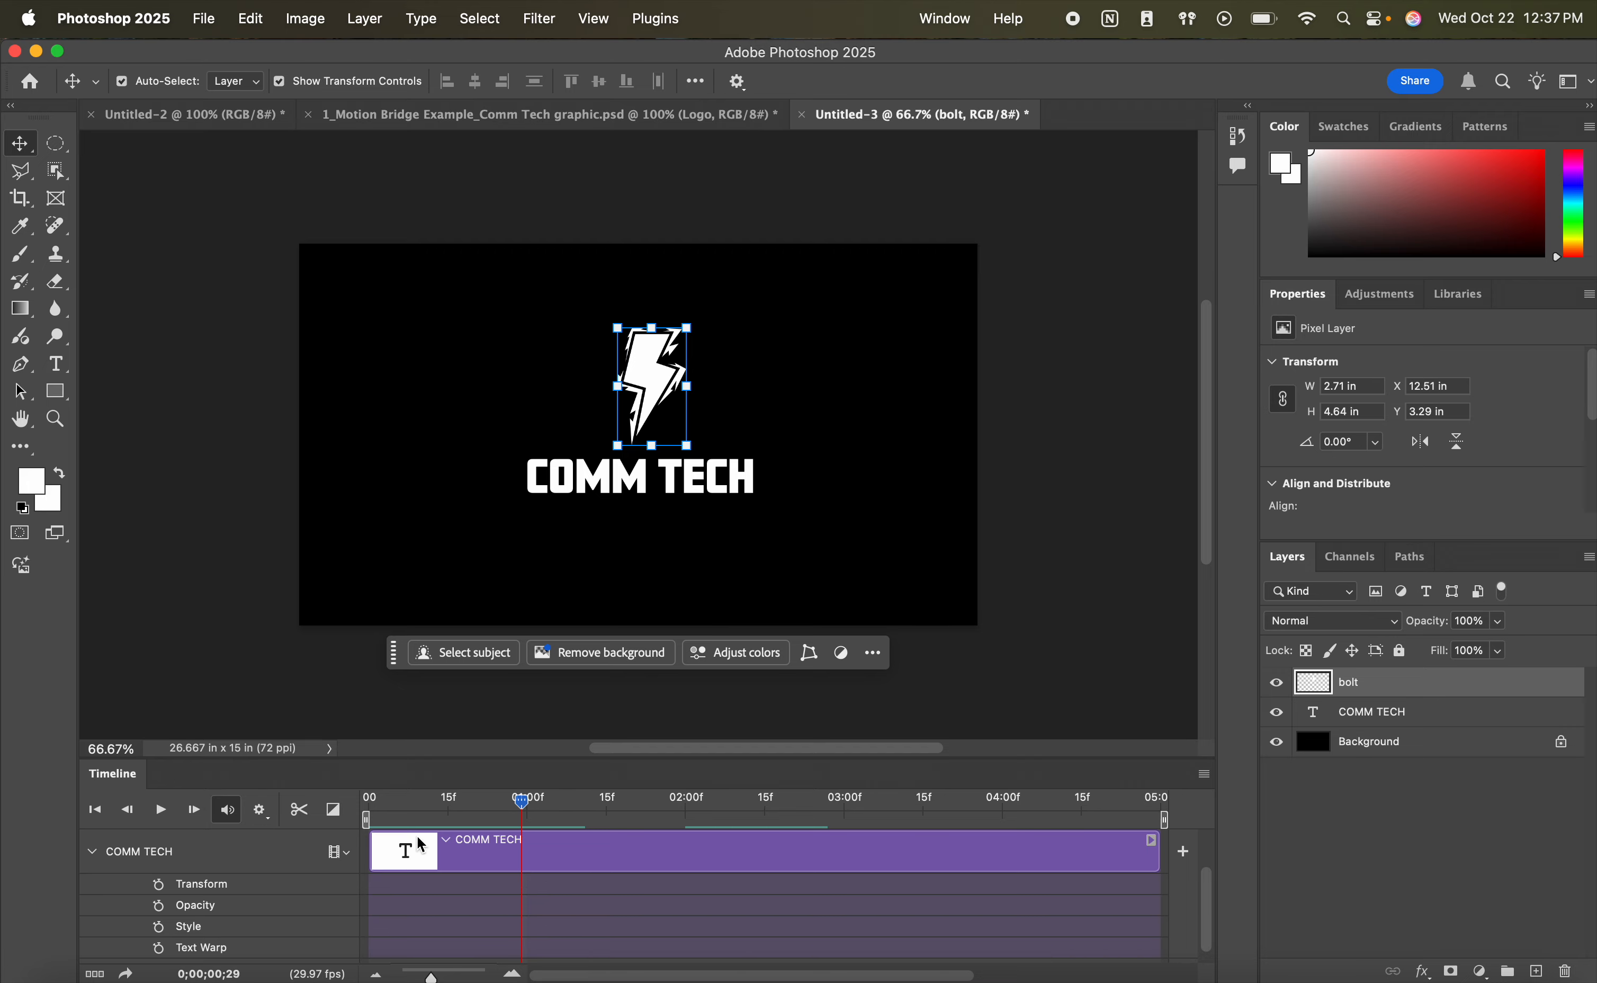
scroll(1204, 892, down, 2)
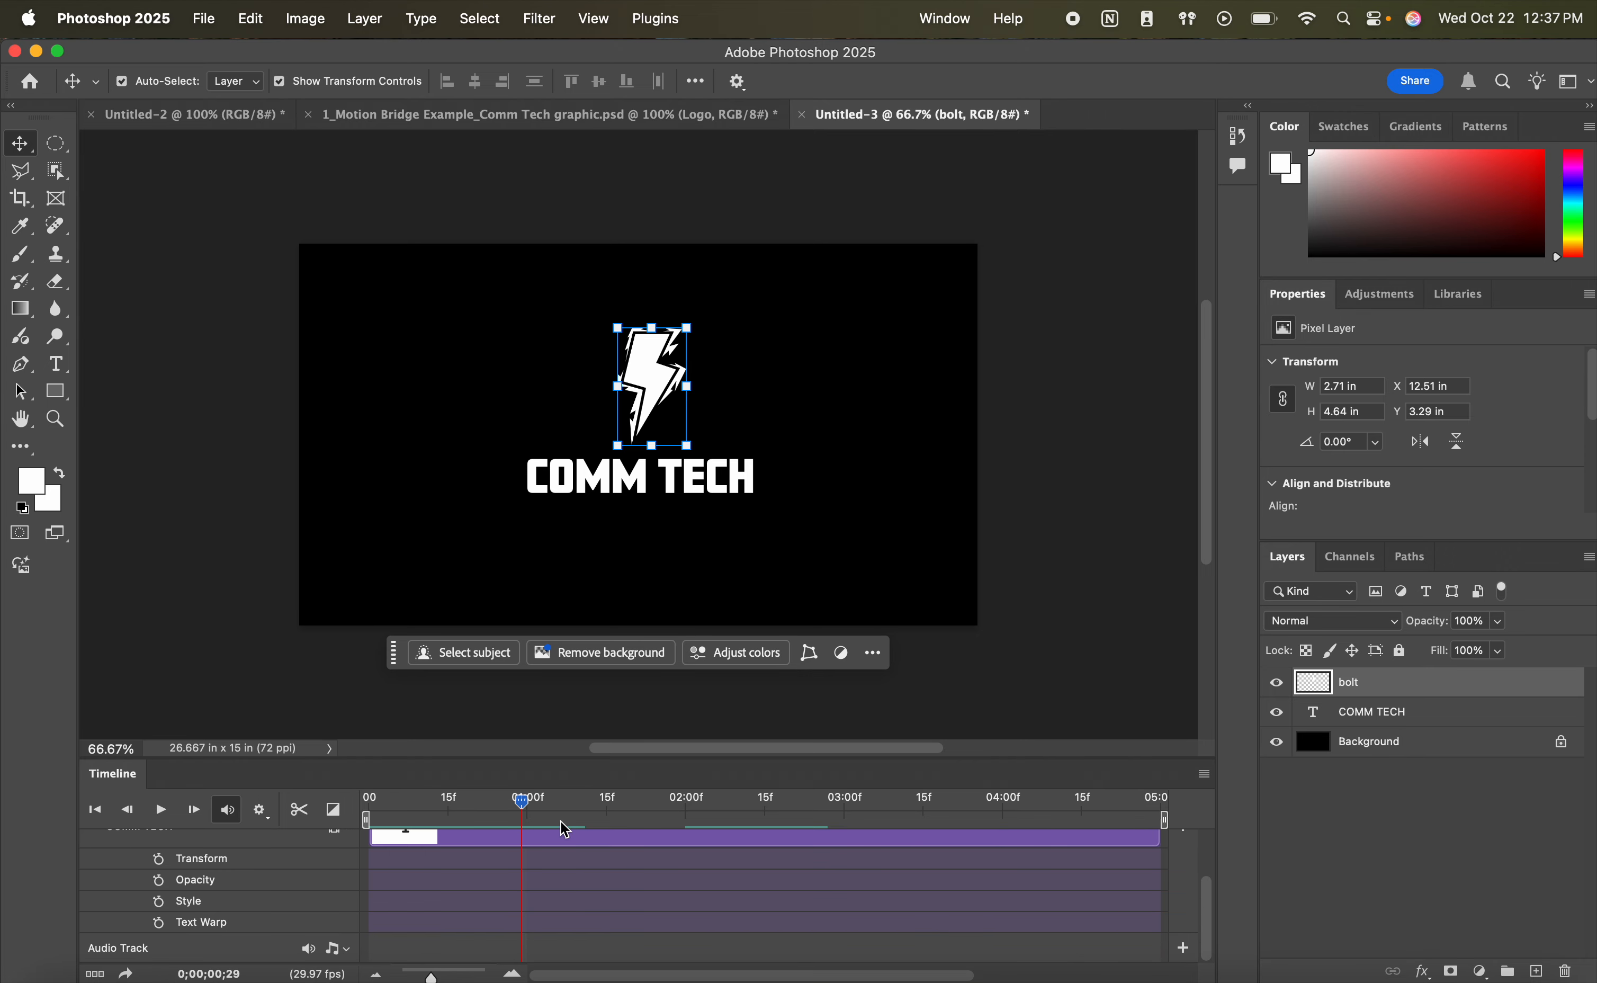
drag(524, 807, 493, 816)
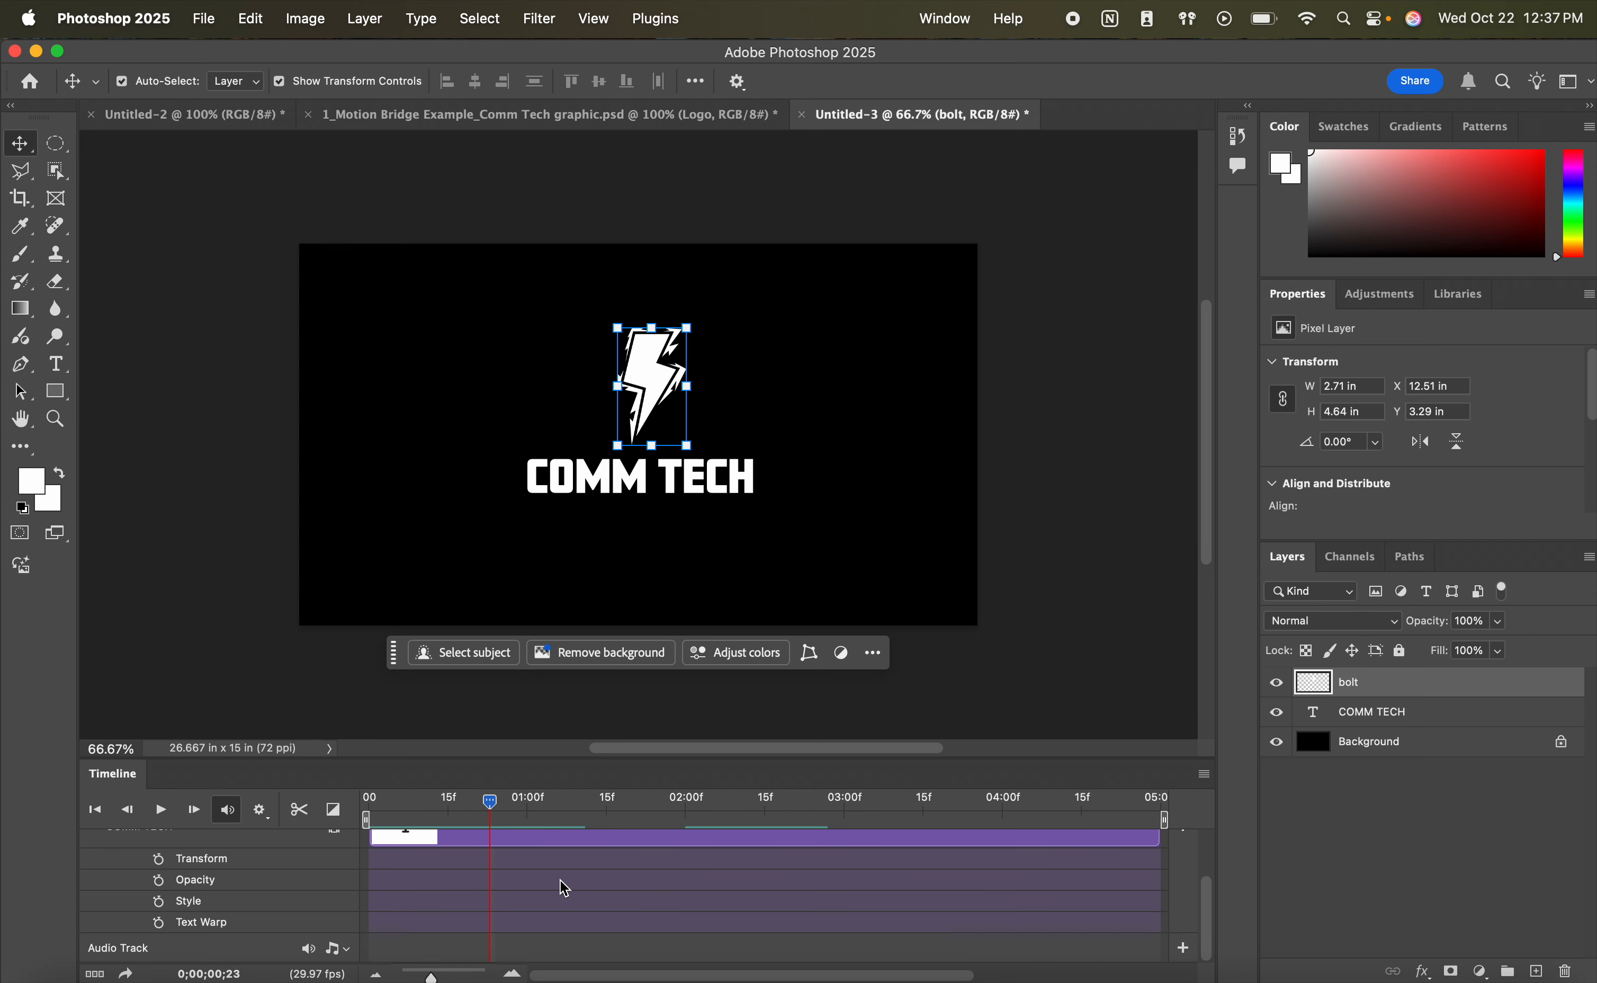
scroll(1212, 852, up, 2)
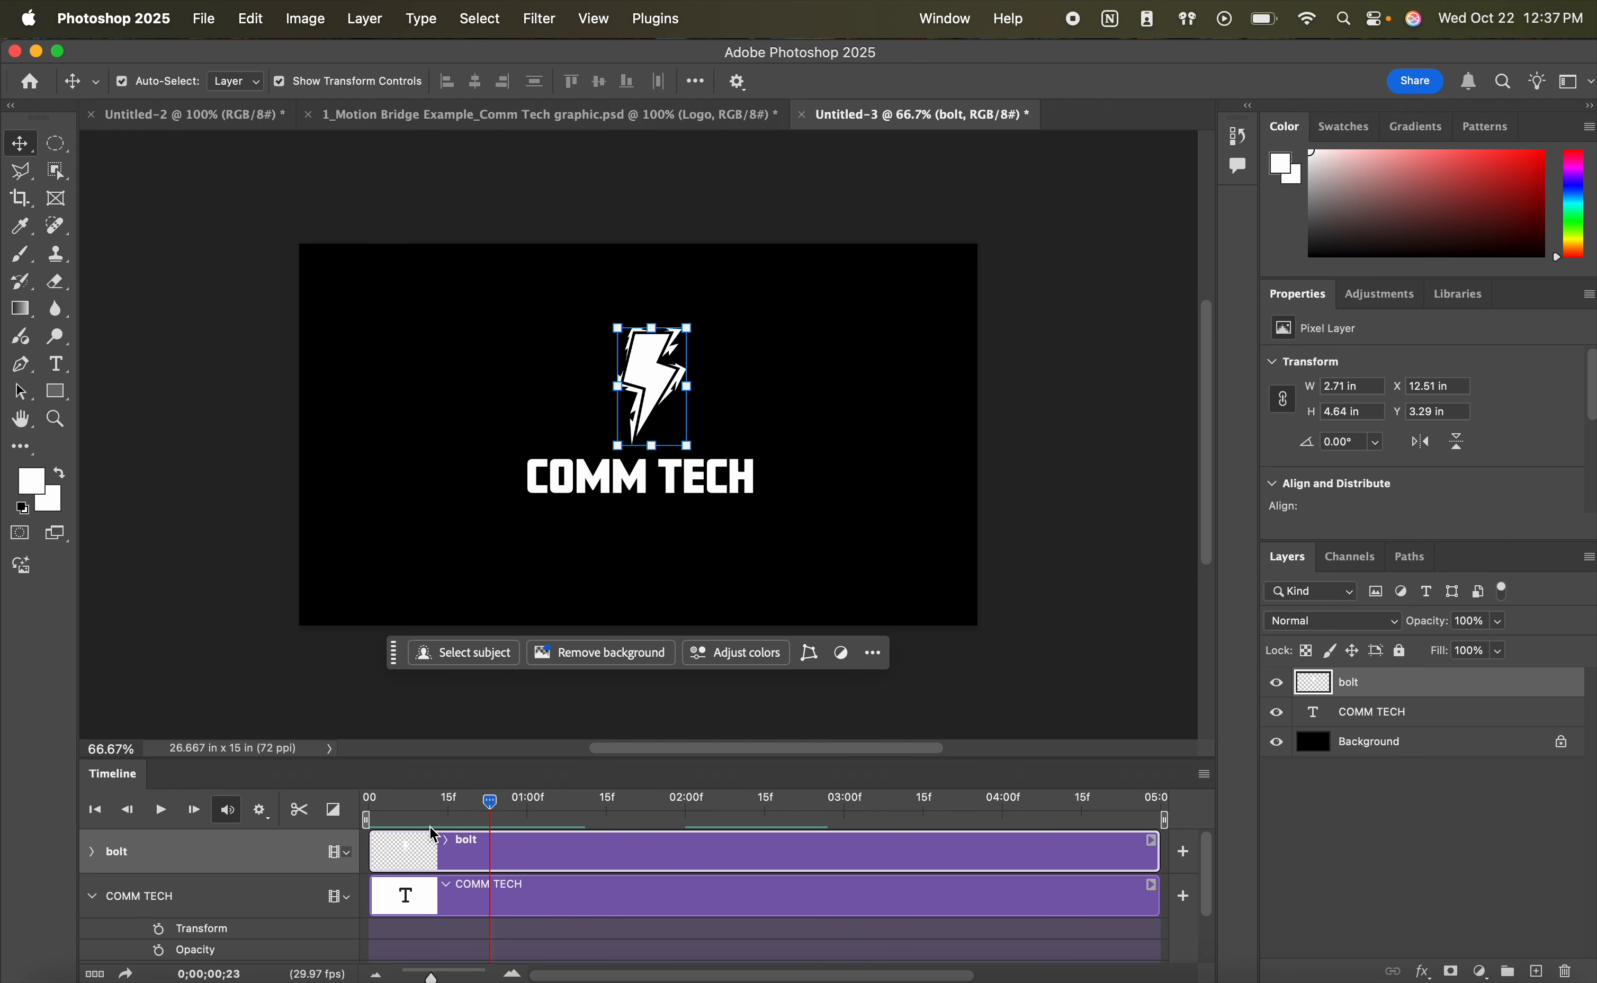
click(92, 852)
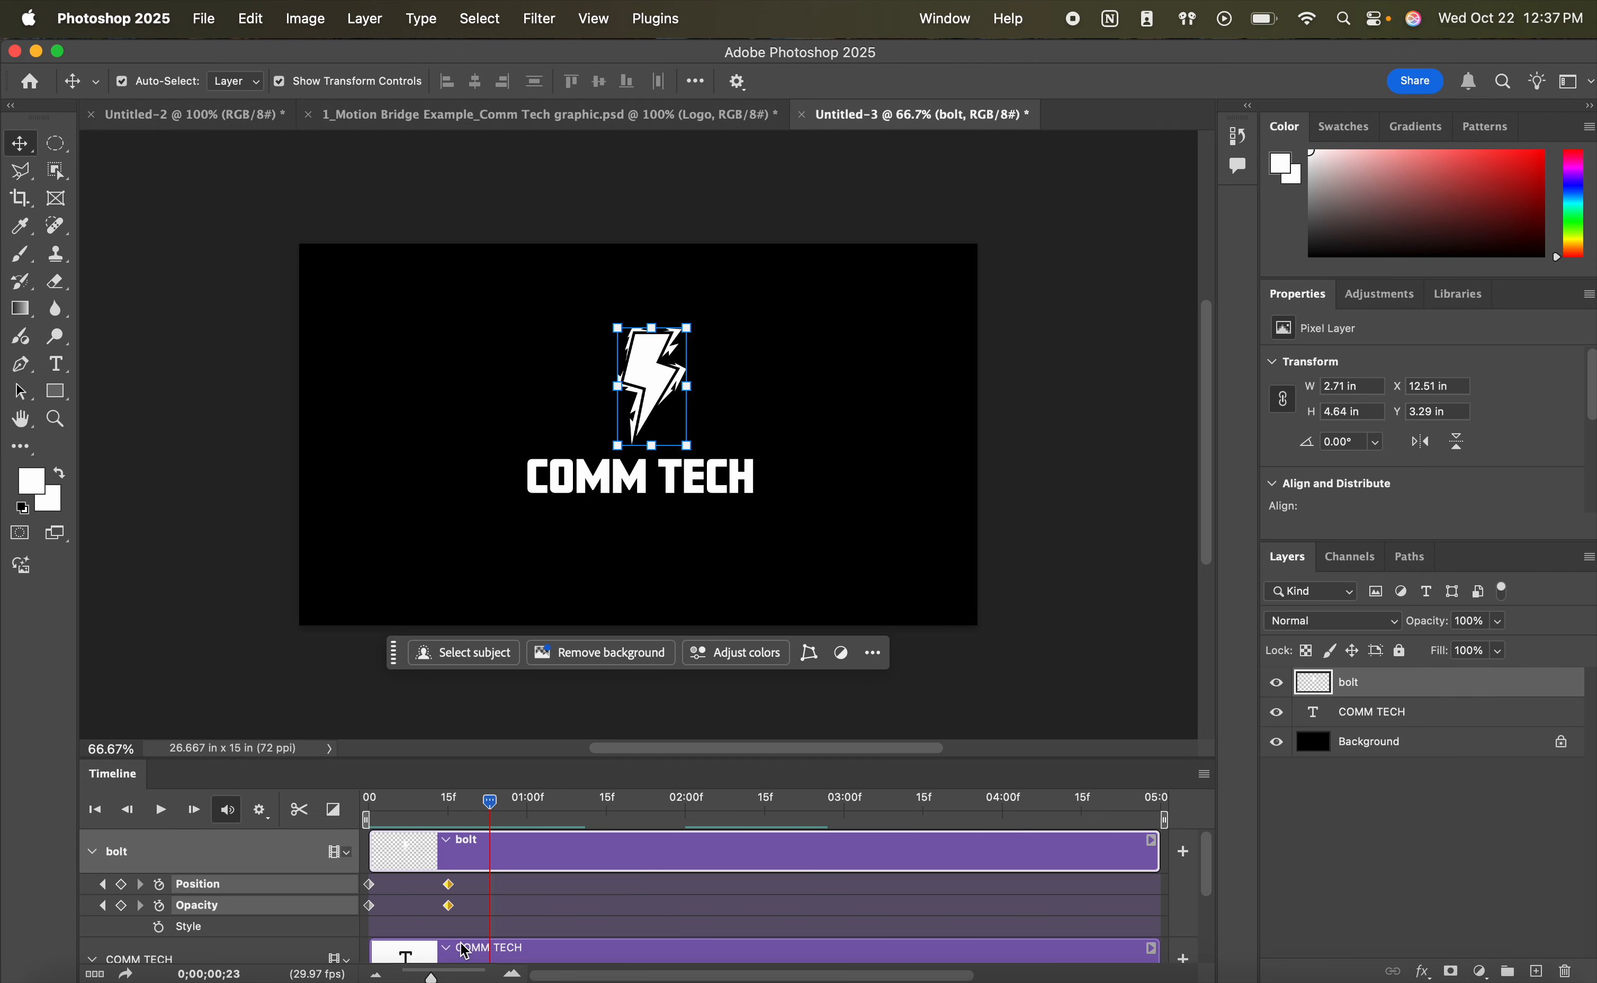
drag(490, 802, 447, 806)
click(92, 852)
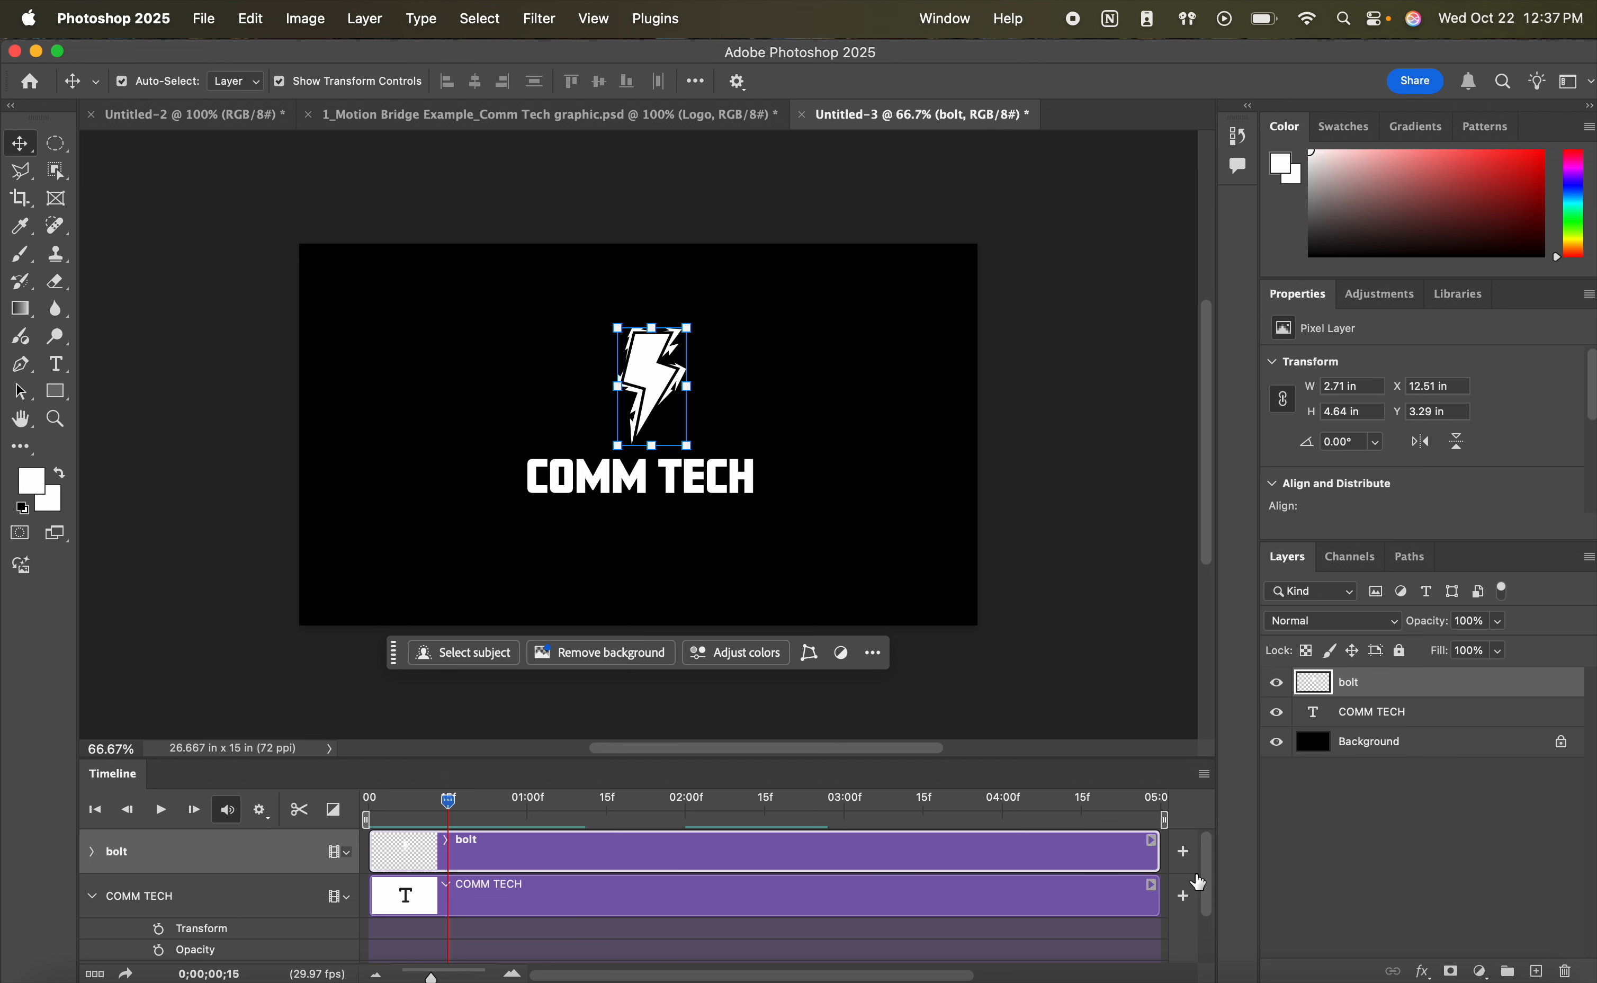
drag(1198, 881, 1206, 943)
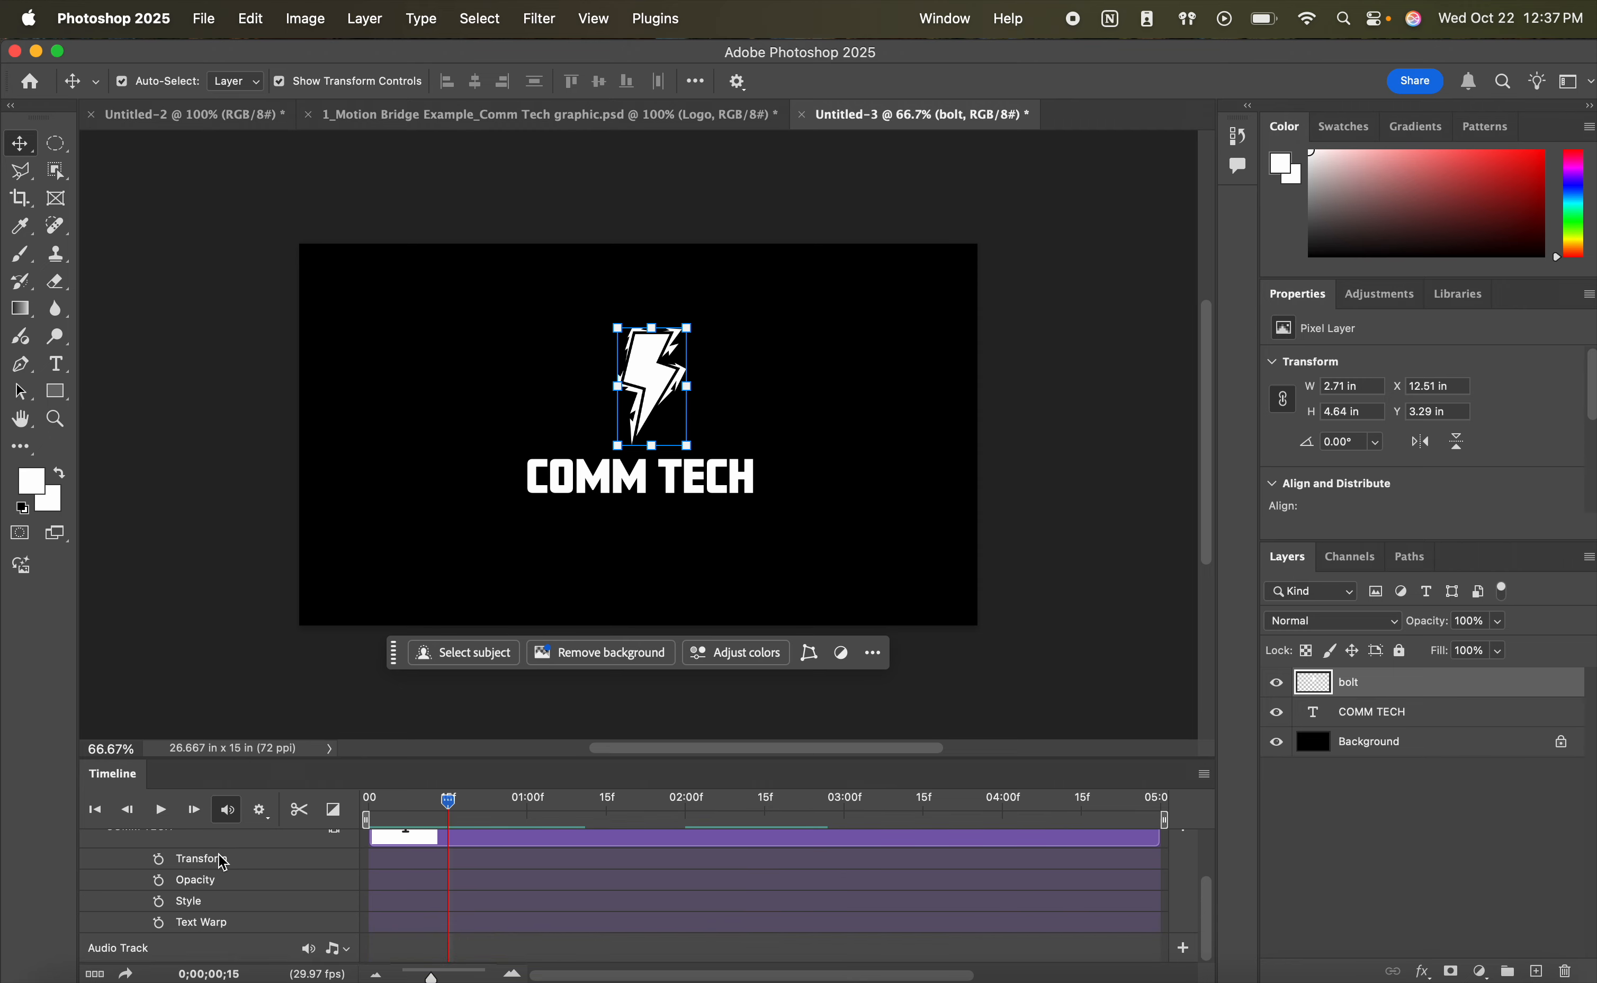
click(159, 859)
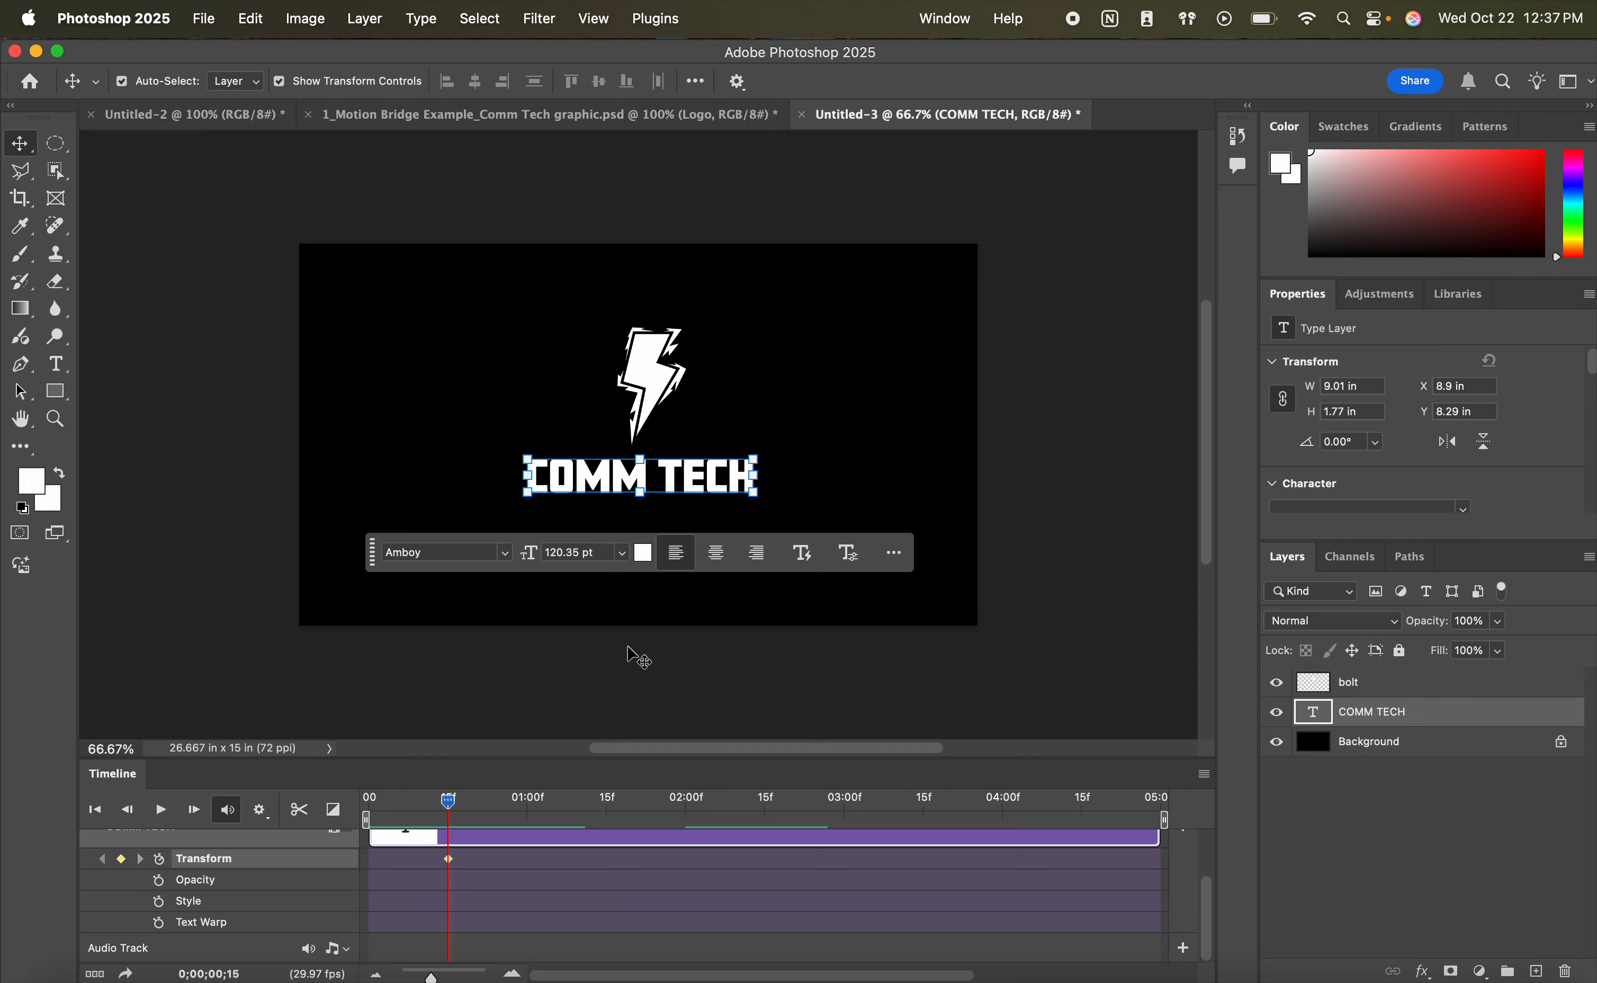
- At time 0, scale the COMM TECH text to about 21% and place it near the canvas bottom, at about X 12.39 in, Y 13.67 in
drag(451, 802, 368, 801)
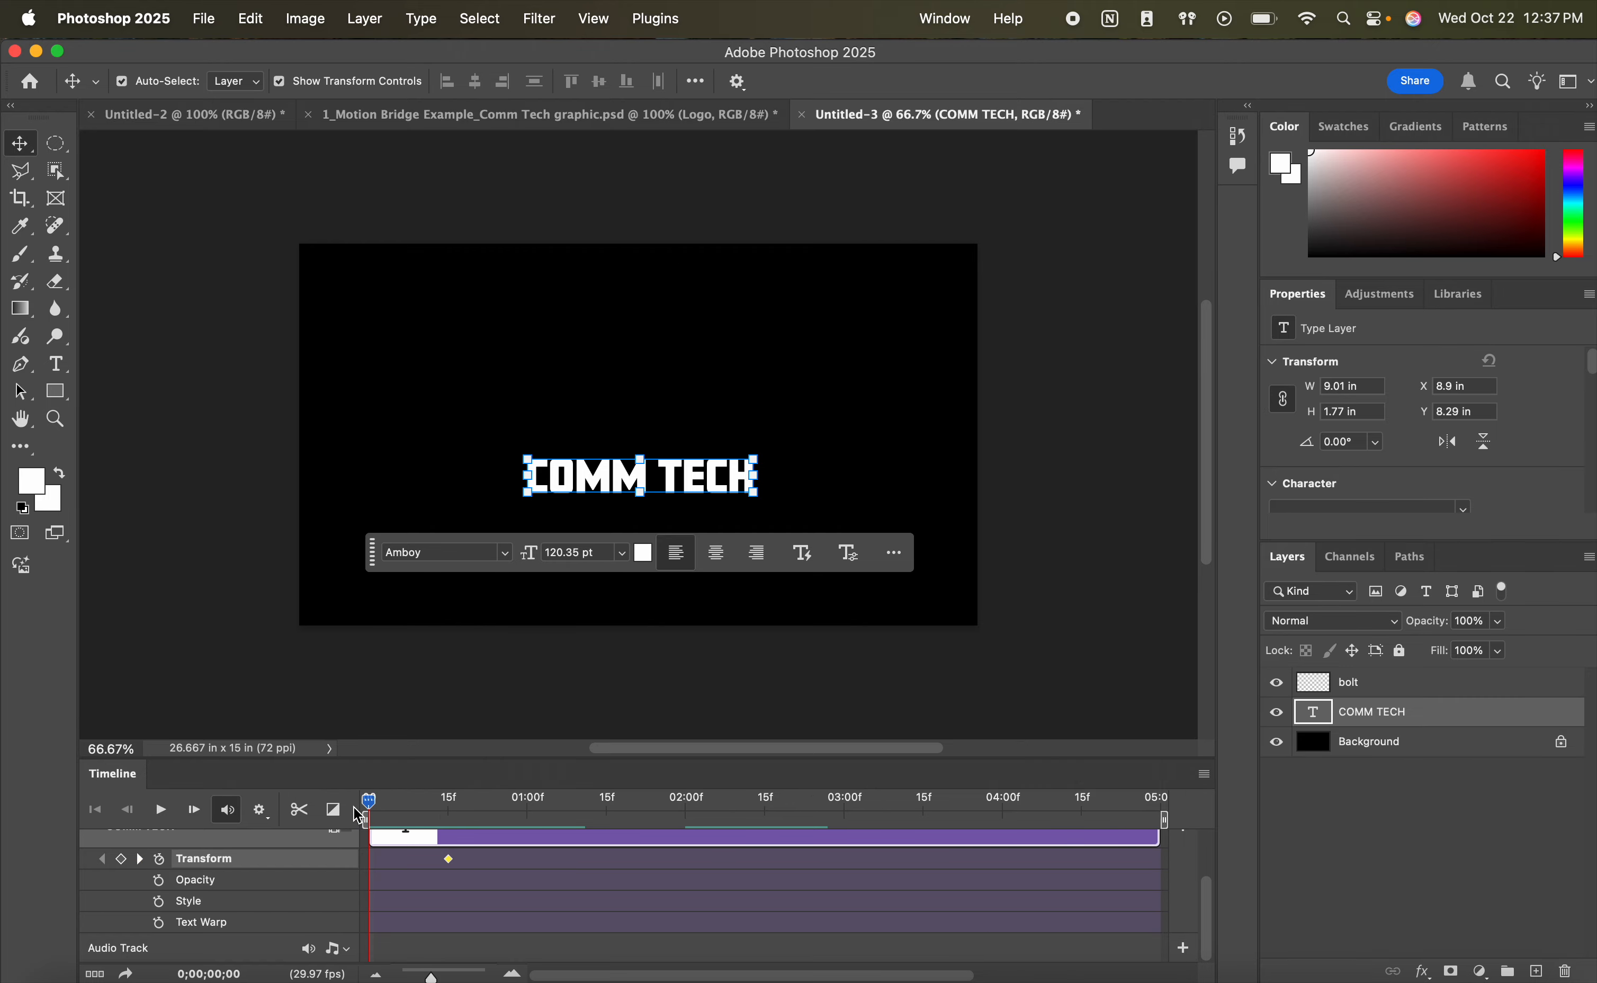
scroll(853, 472, right, 2)
scroll(785, 683, up, 5)
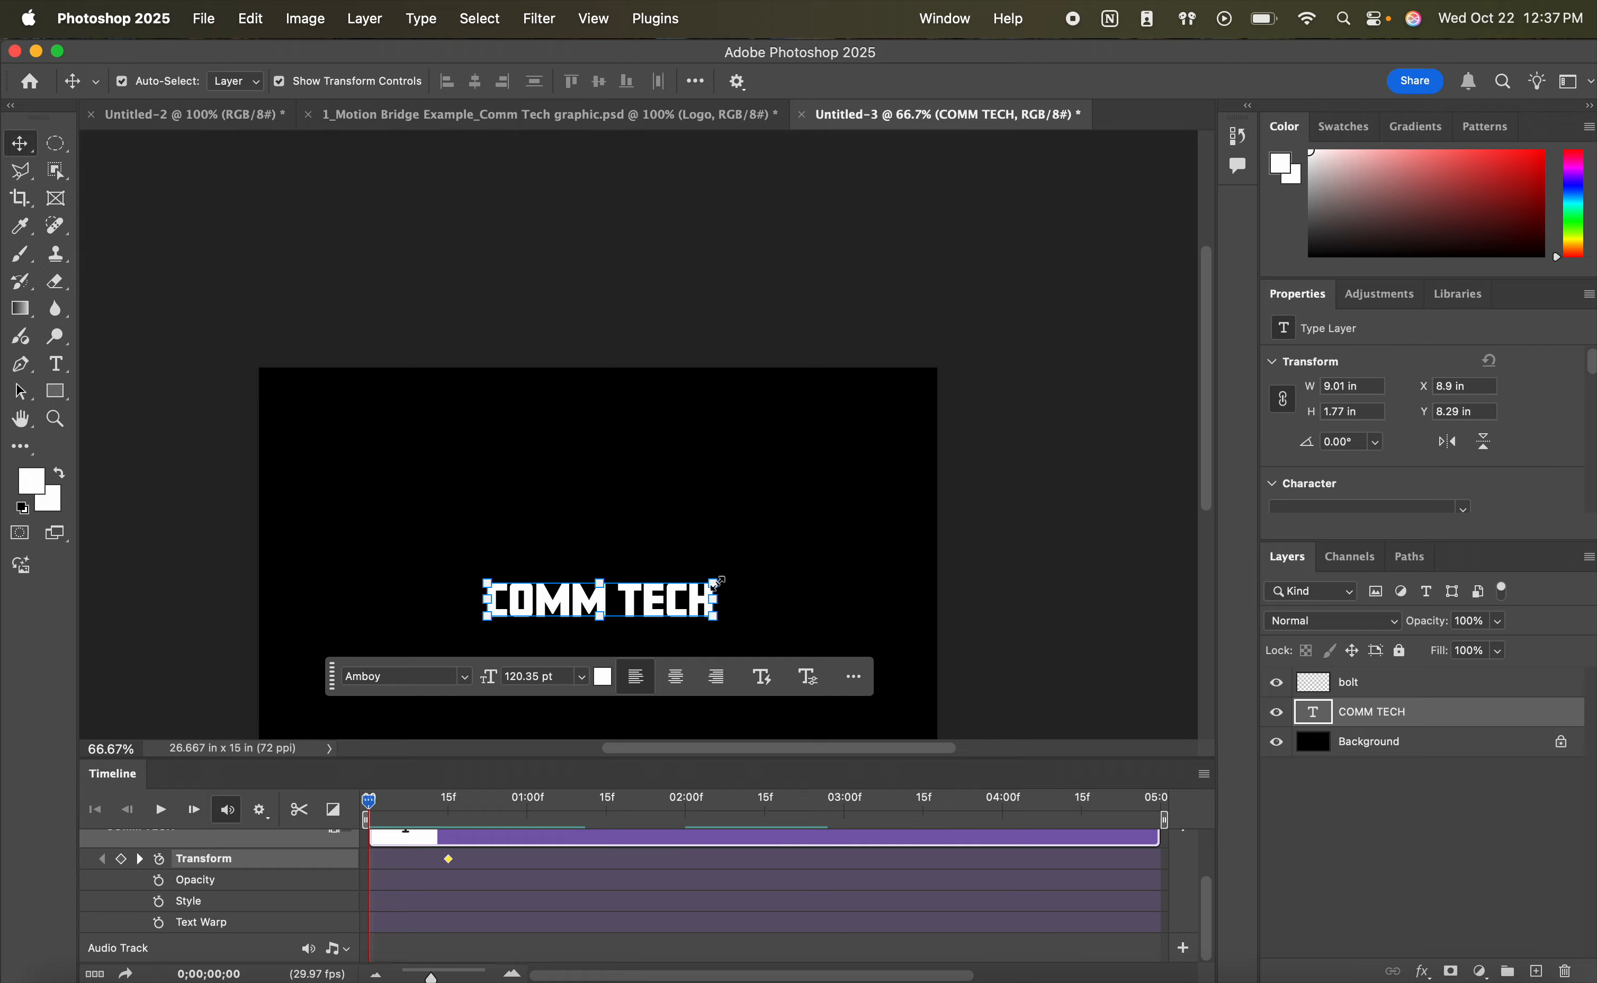
drag(717, 582, 613, 729)
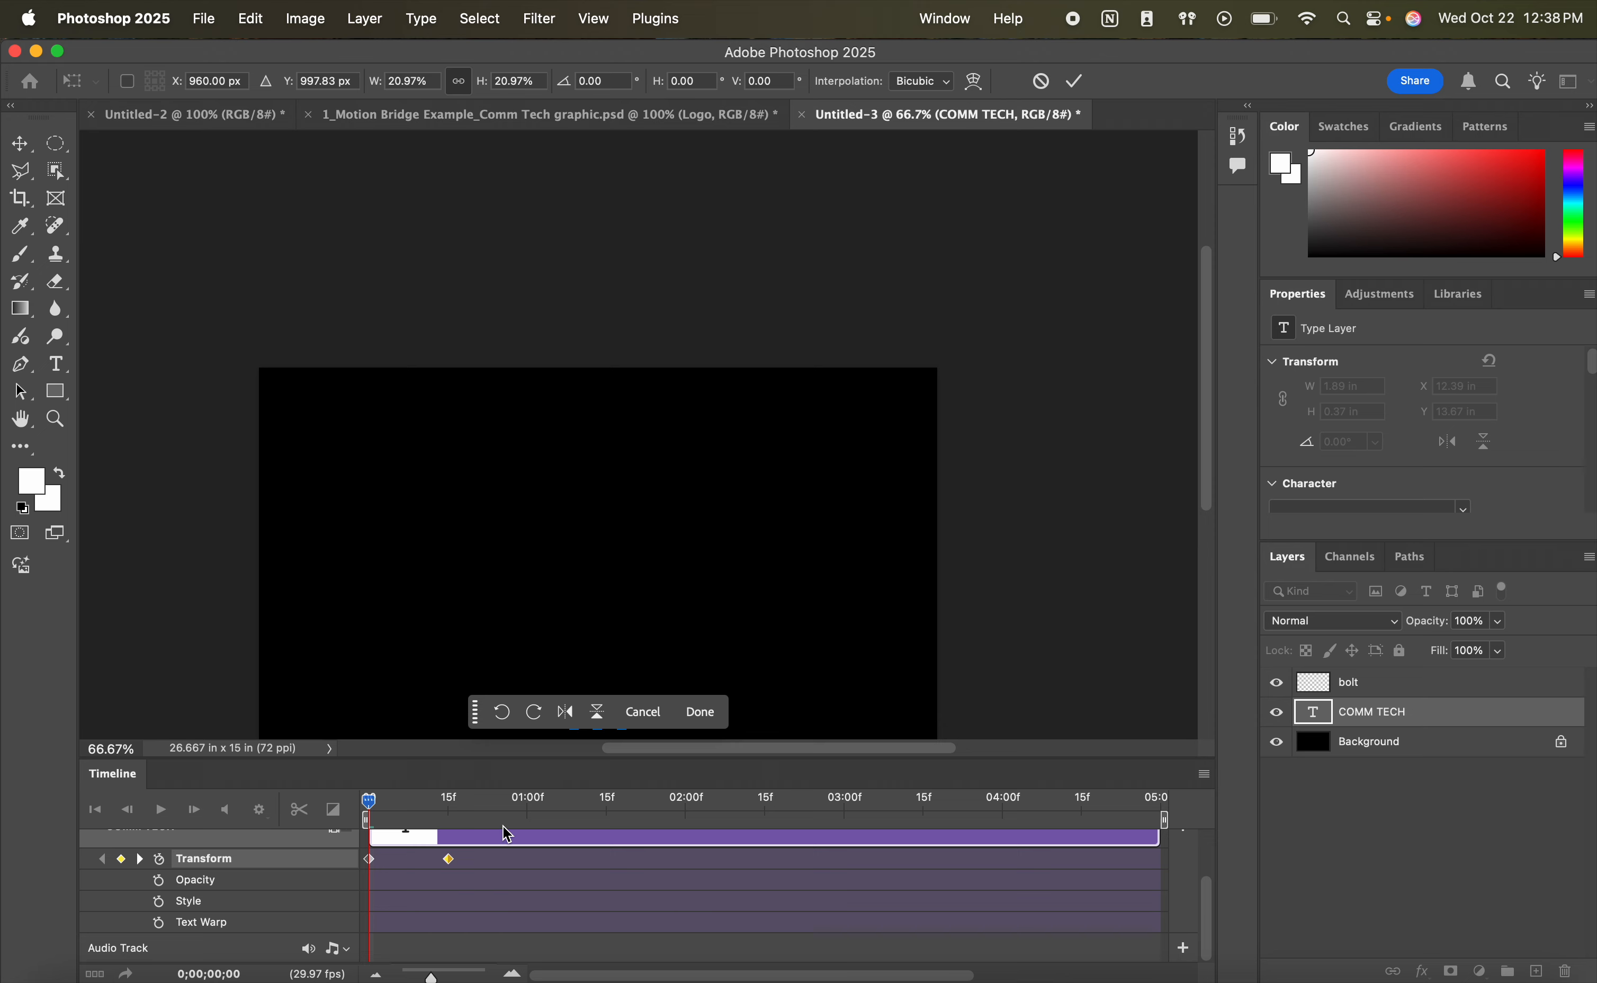
key(Return)
click(1048, 585)
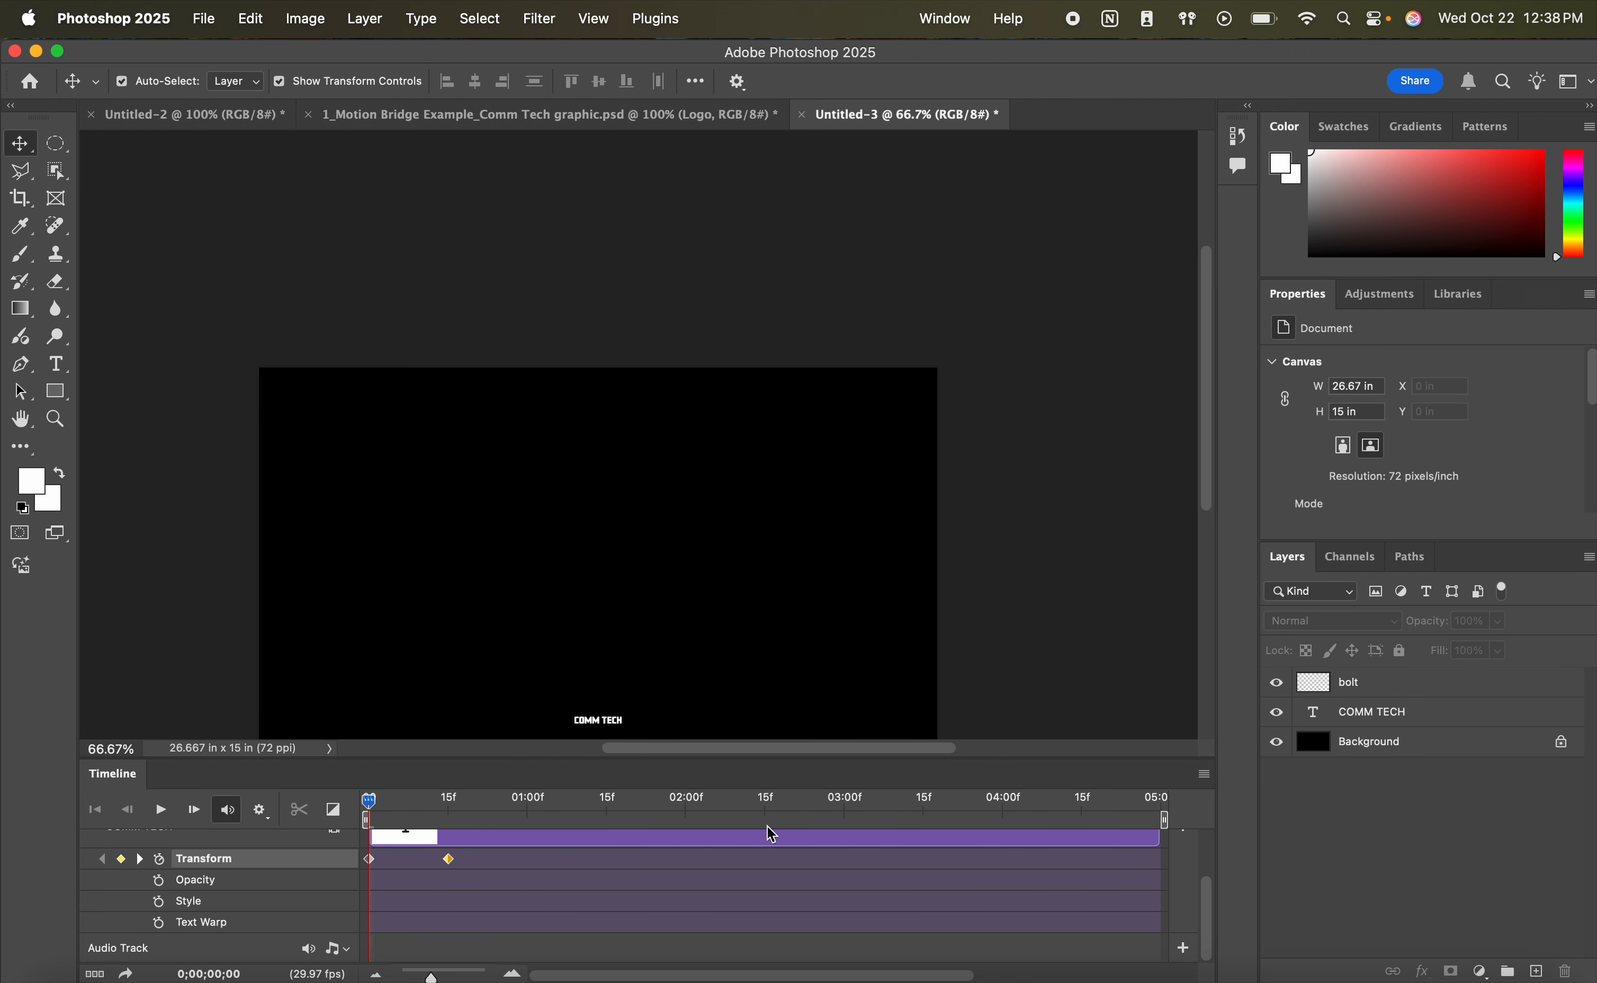
- Play back the text's growing and rising motion, and return the playhead to time 0
click(180, 810)
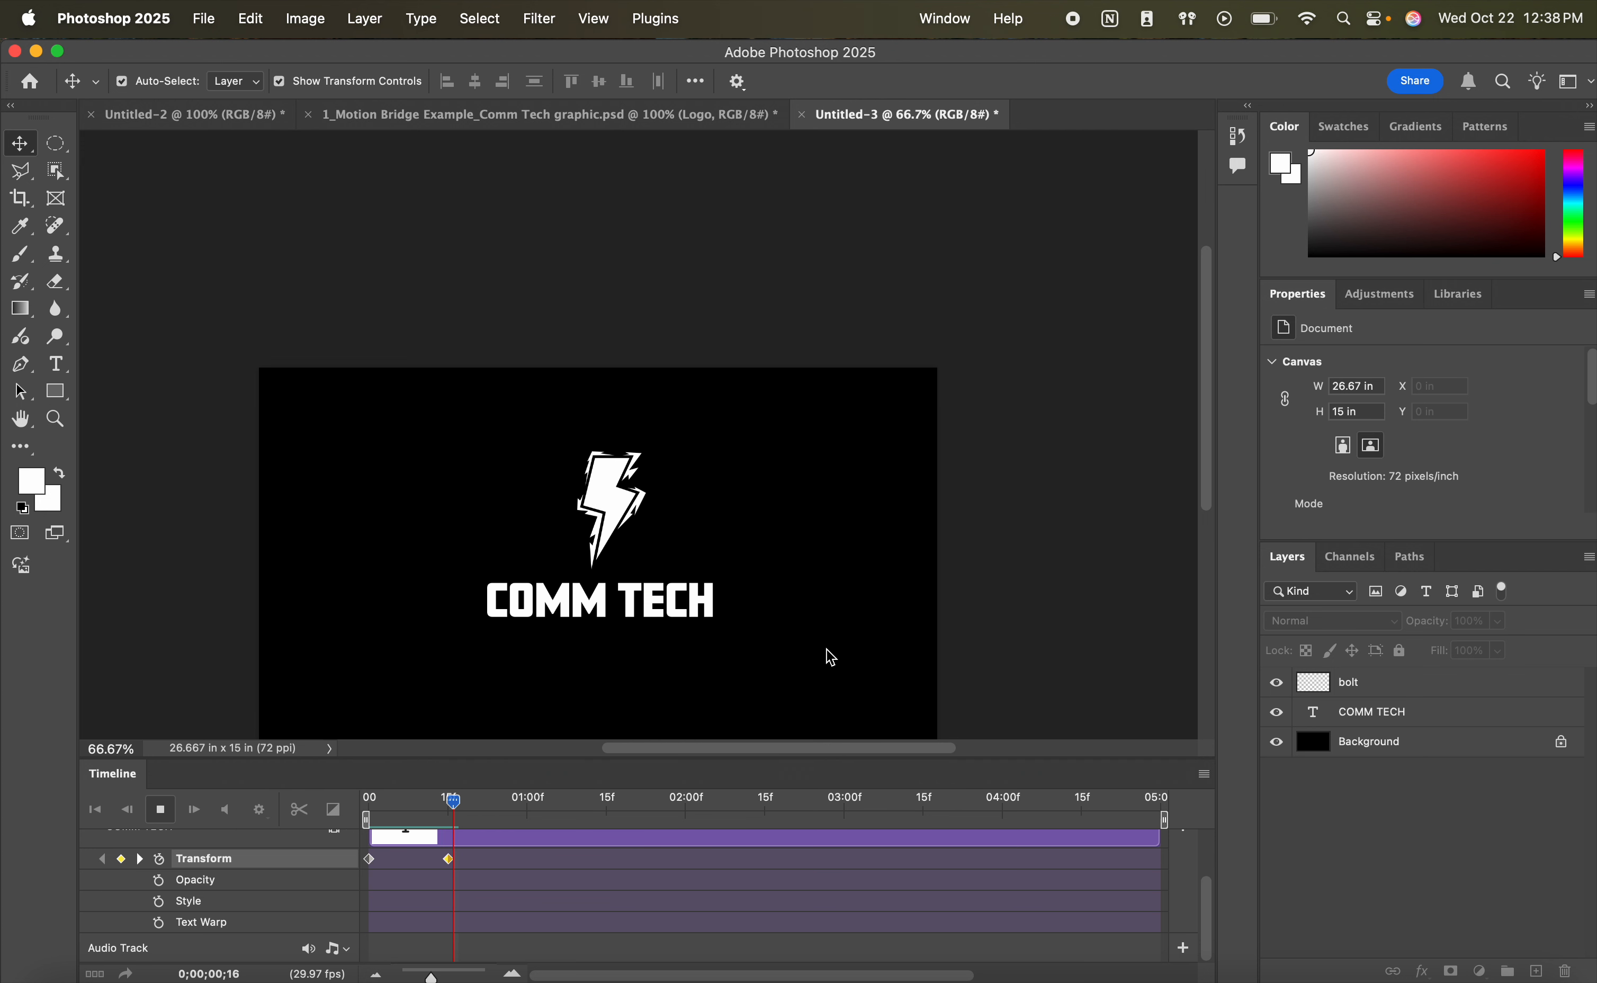
click(162, 809)
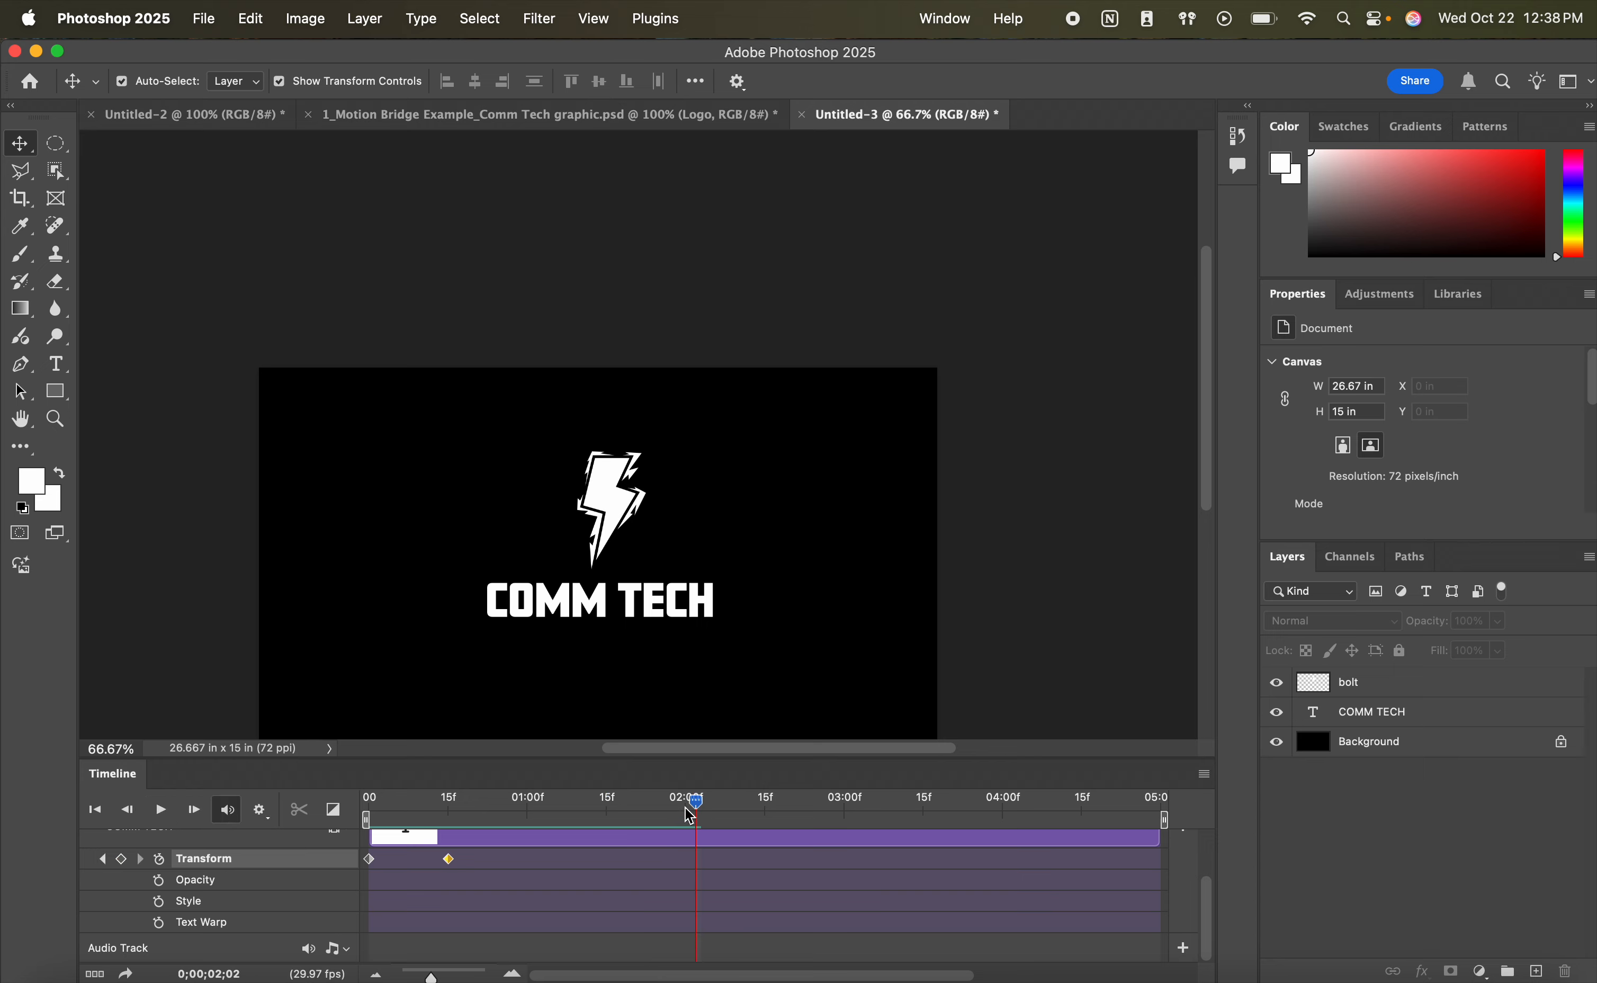
drag(688, 814, 368, 806)
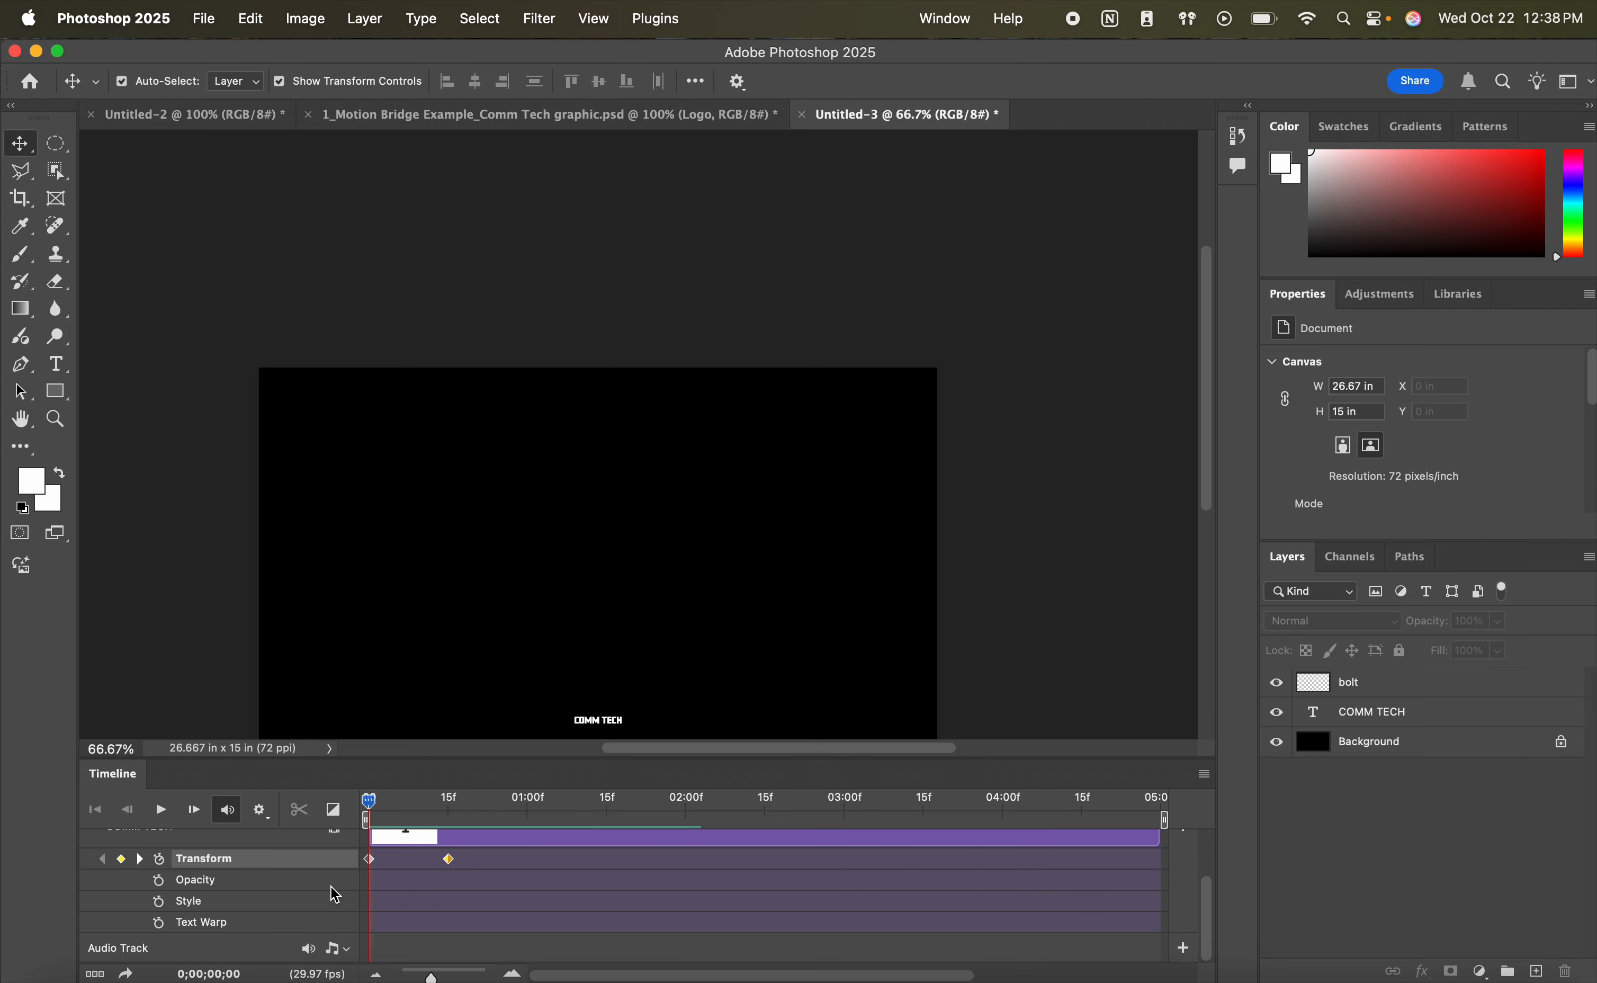
- Lower the small COMM TECH text at time 0 to the canvas's bottom edge, at about Y 14.69 in
drag(1211, 488, 1204, 533)
click(597, 622)
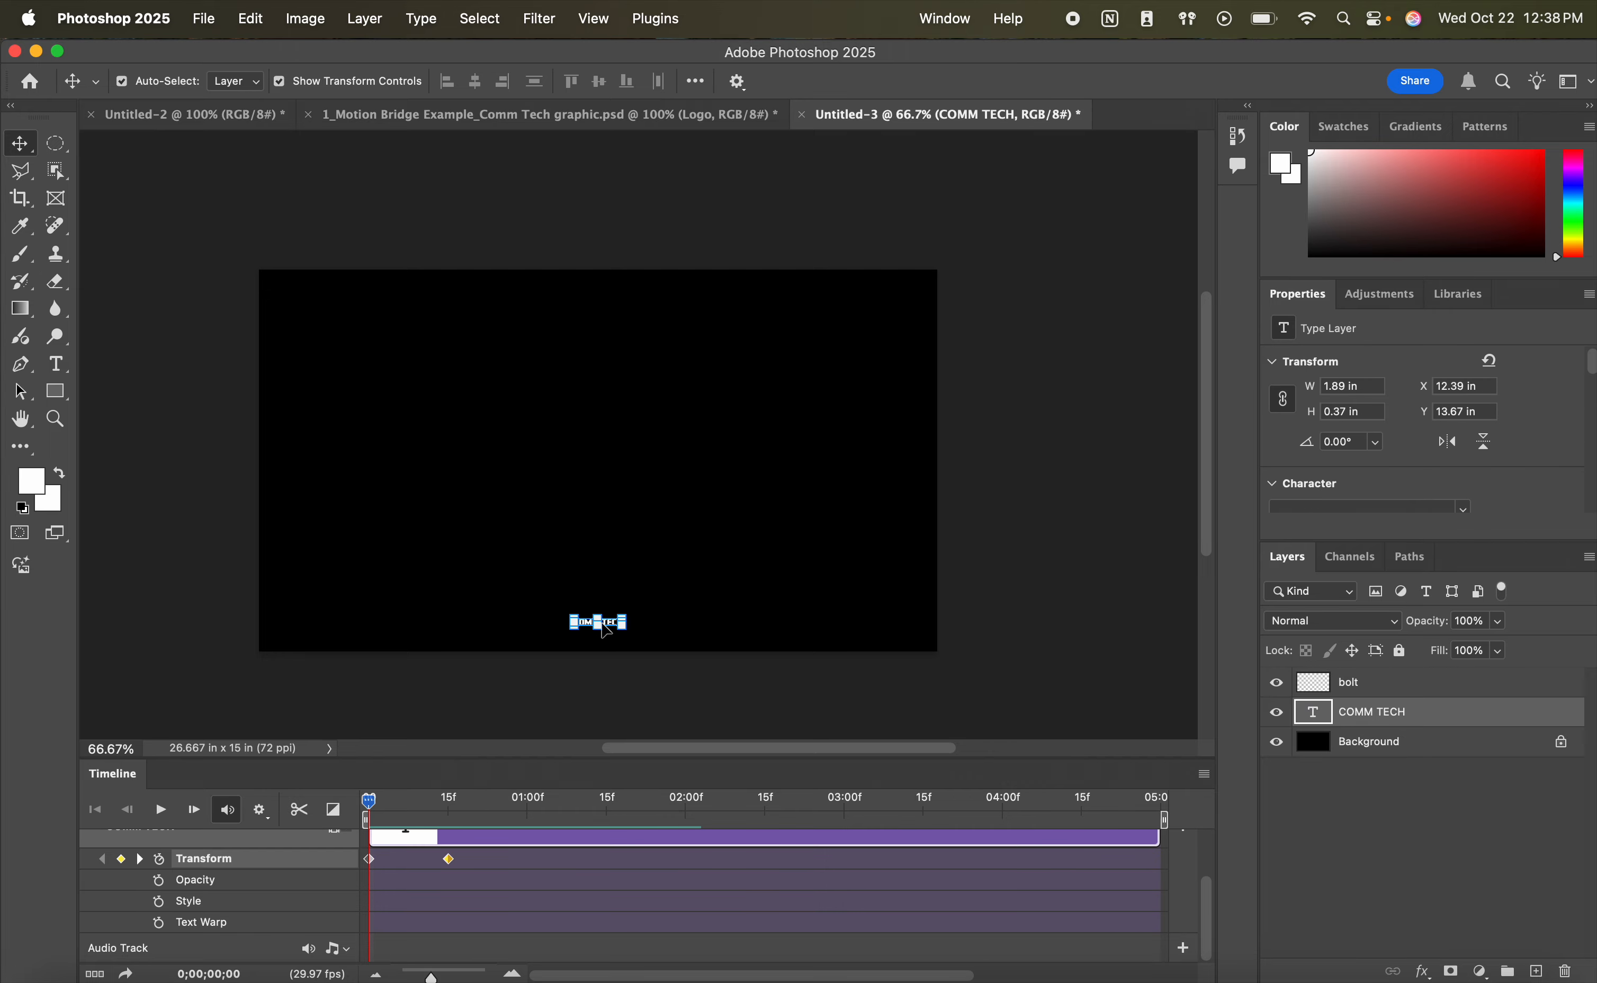
drag(614, 632, 610, 655)
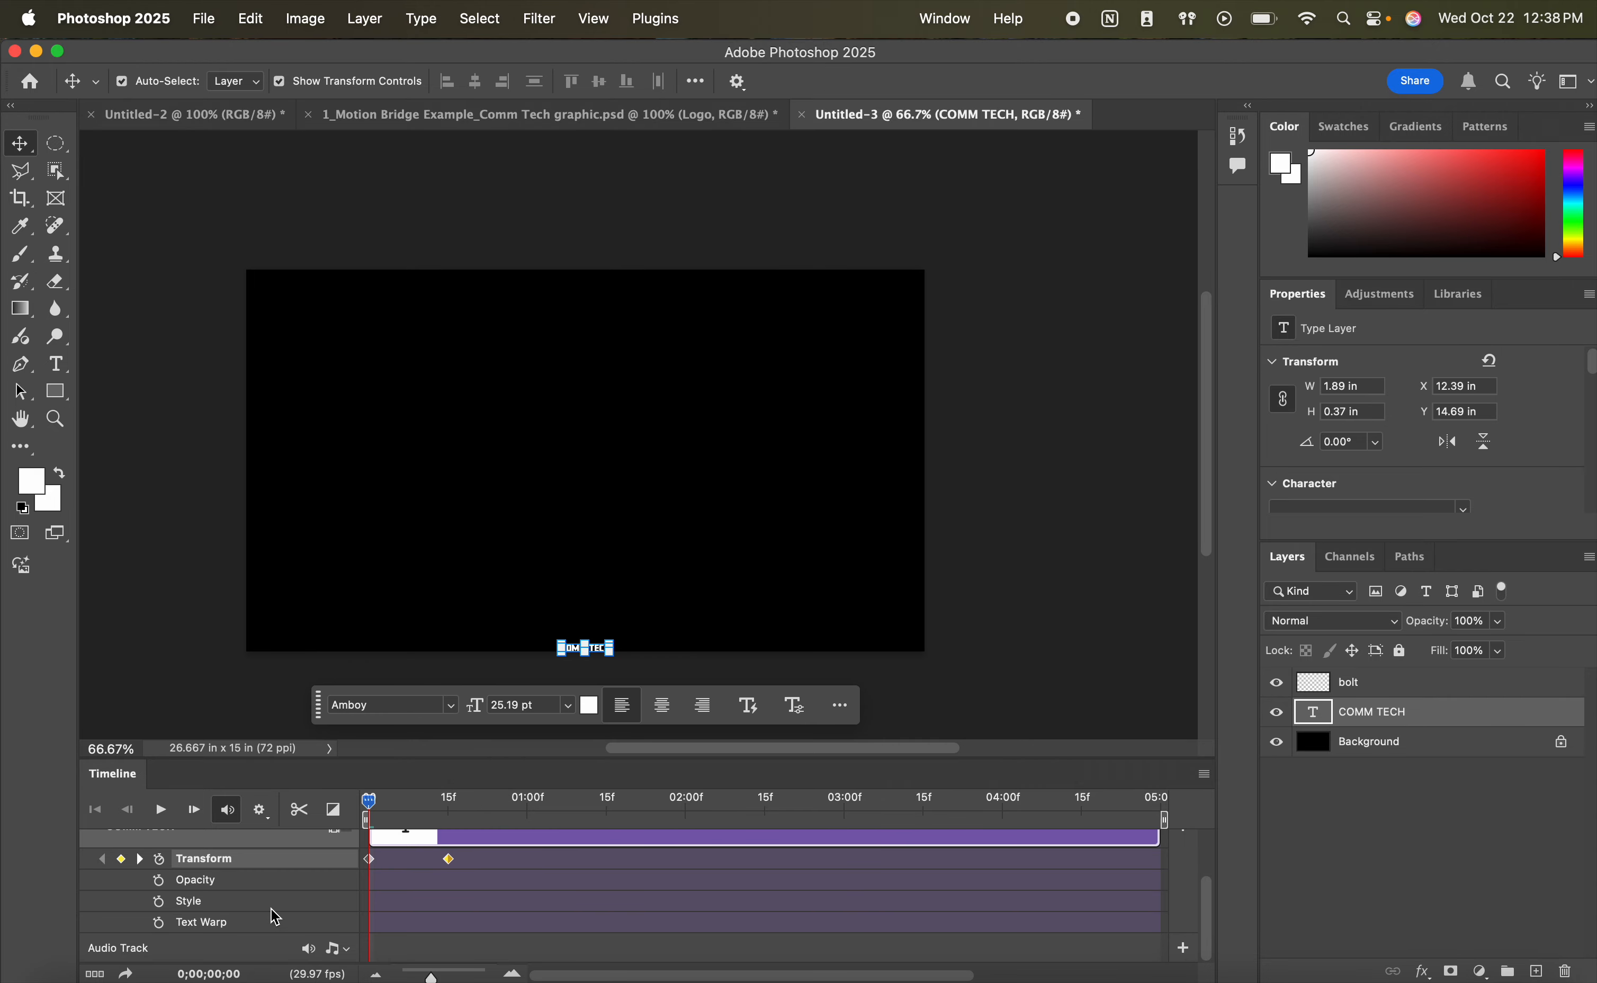
- Keyframe the COMM TECH text's Opacity at 0% at time 0 and 100% at 15f
click(157, 880)
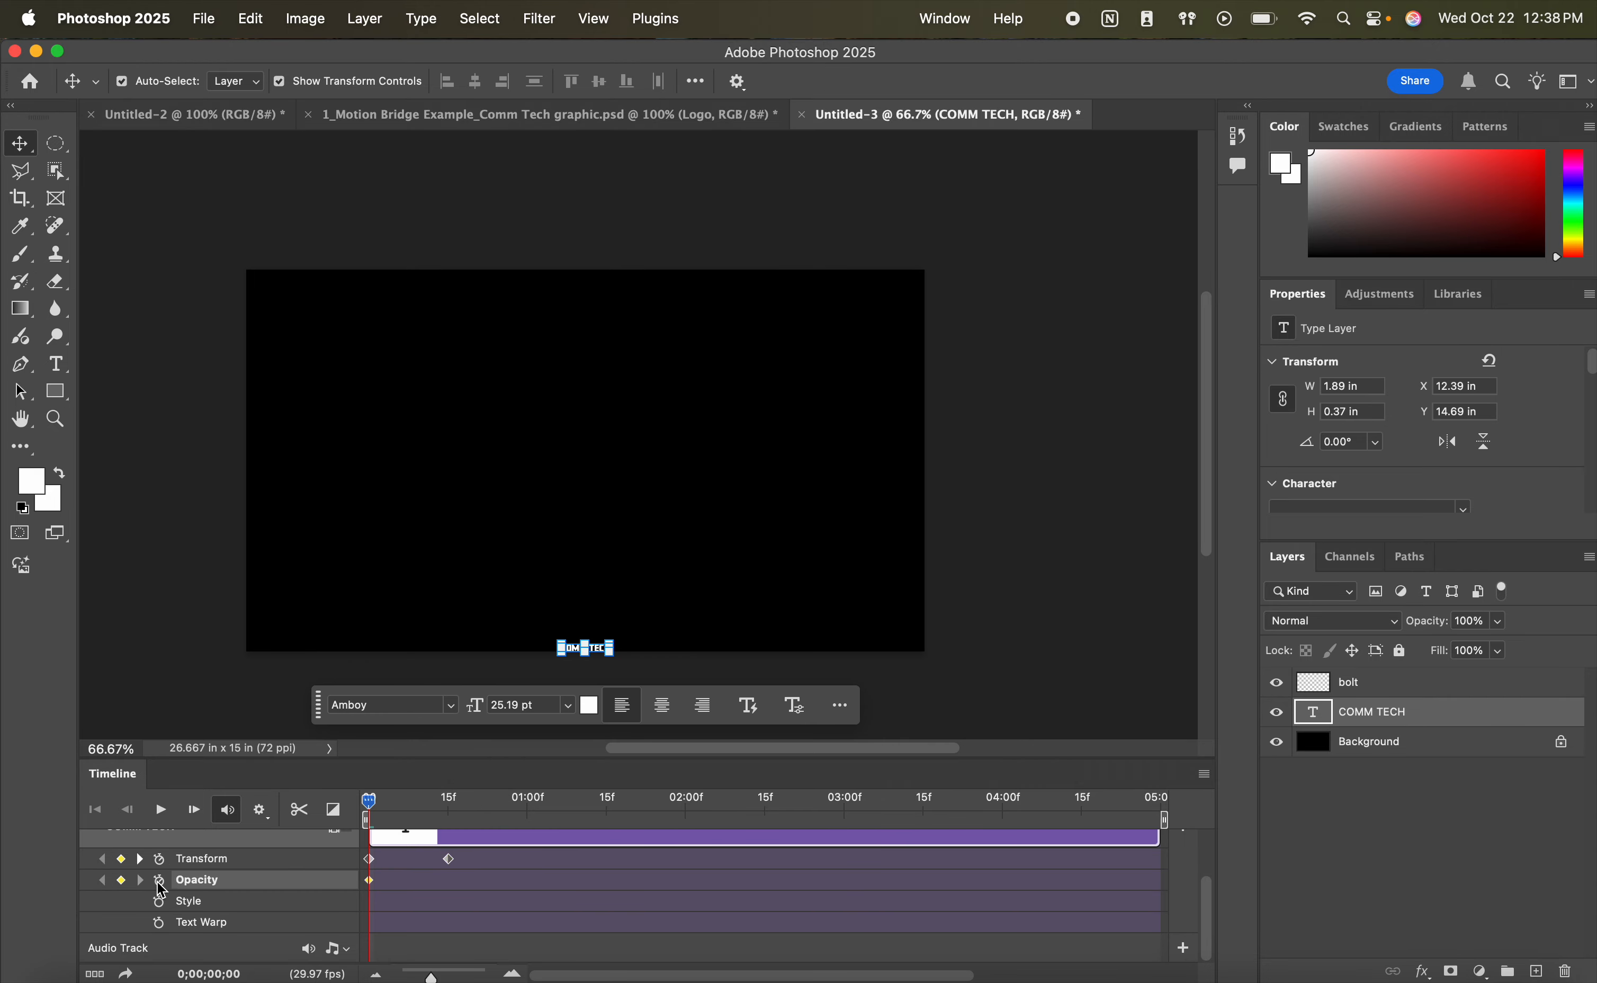
click(1498, 622)
drag(1497, 649, 1373, 647)
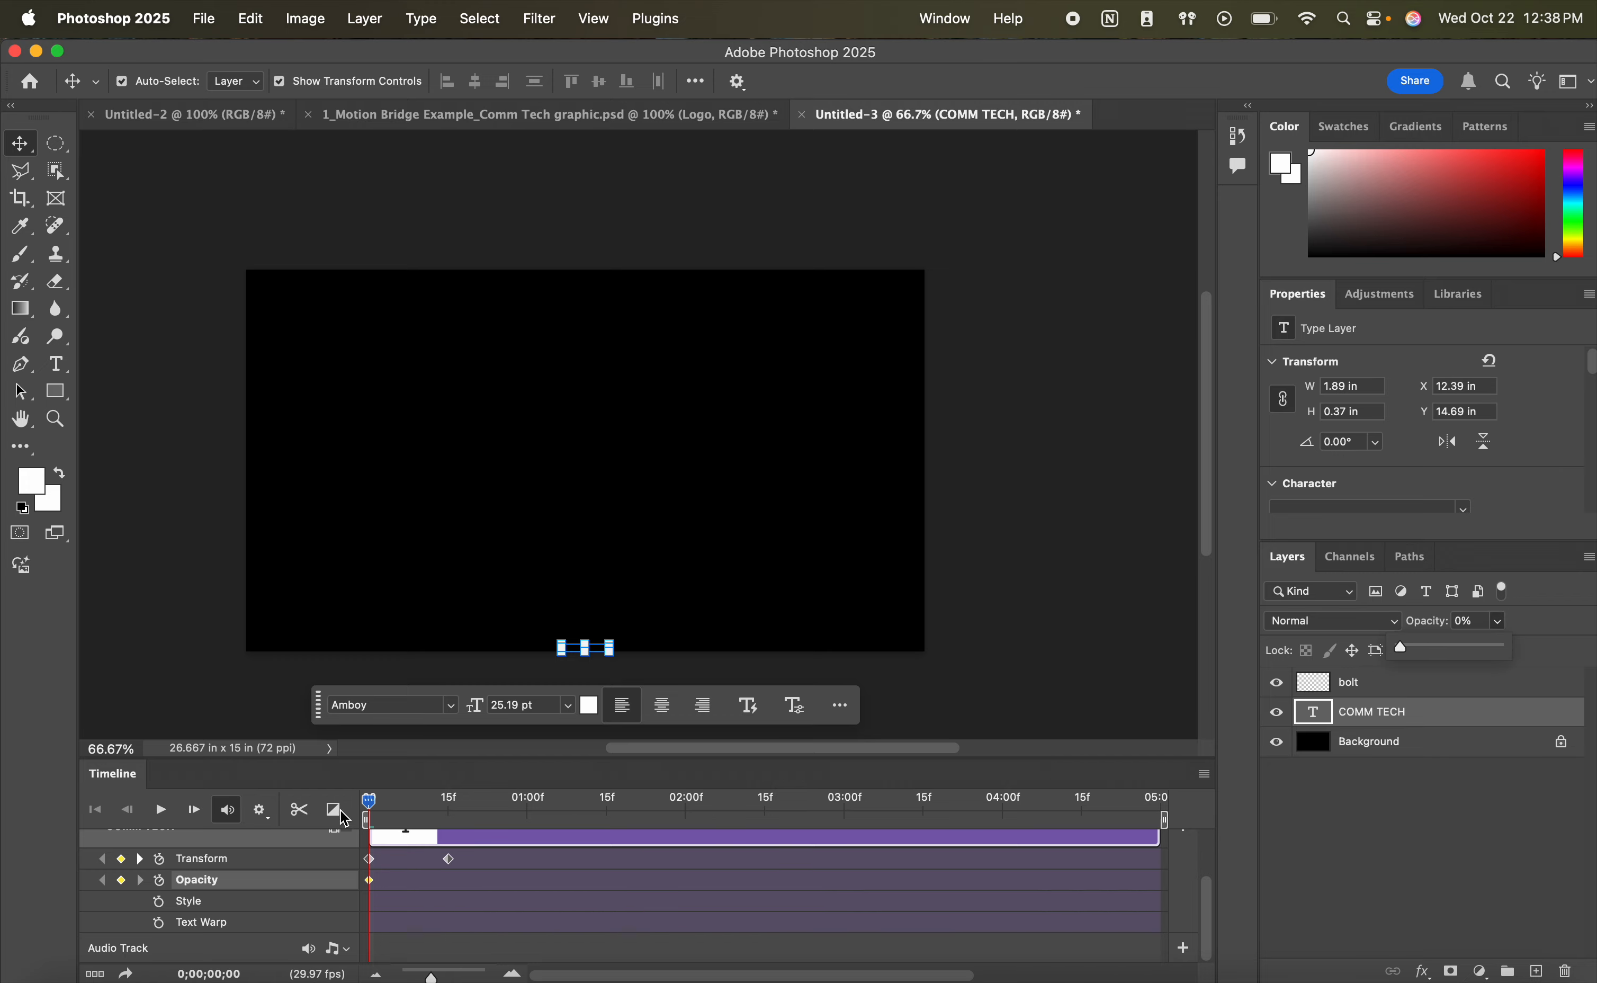
drag(373, 812, 449, 811)
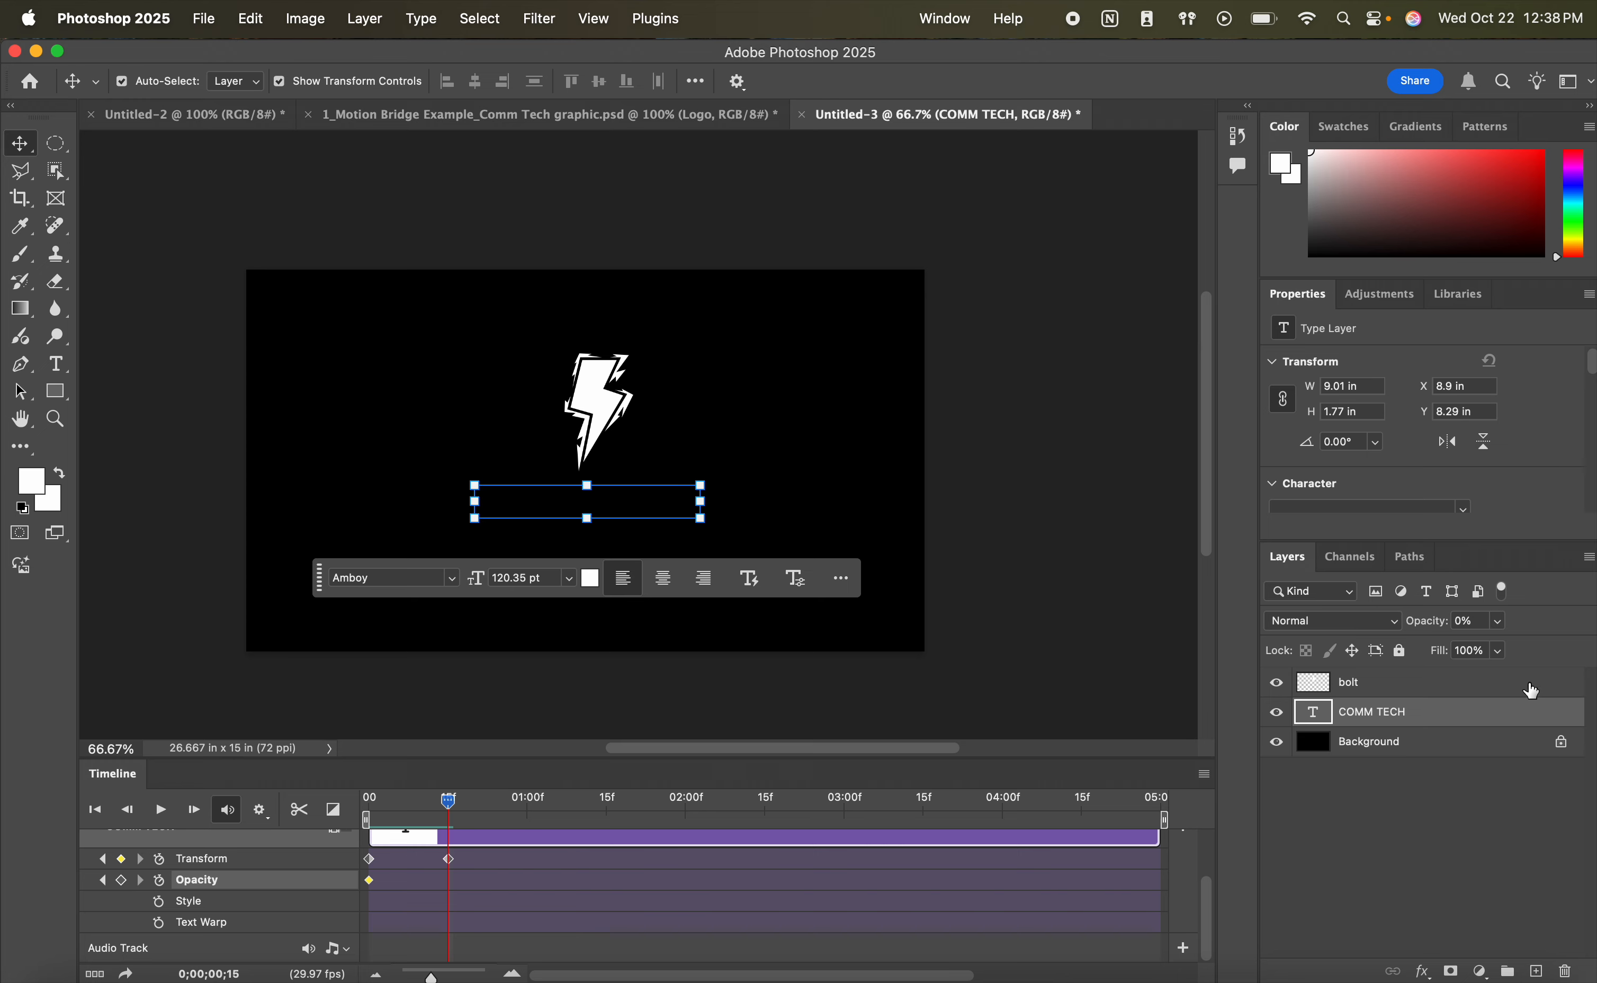
click(1499, 621)
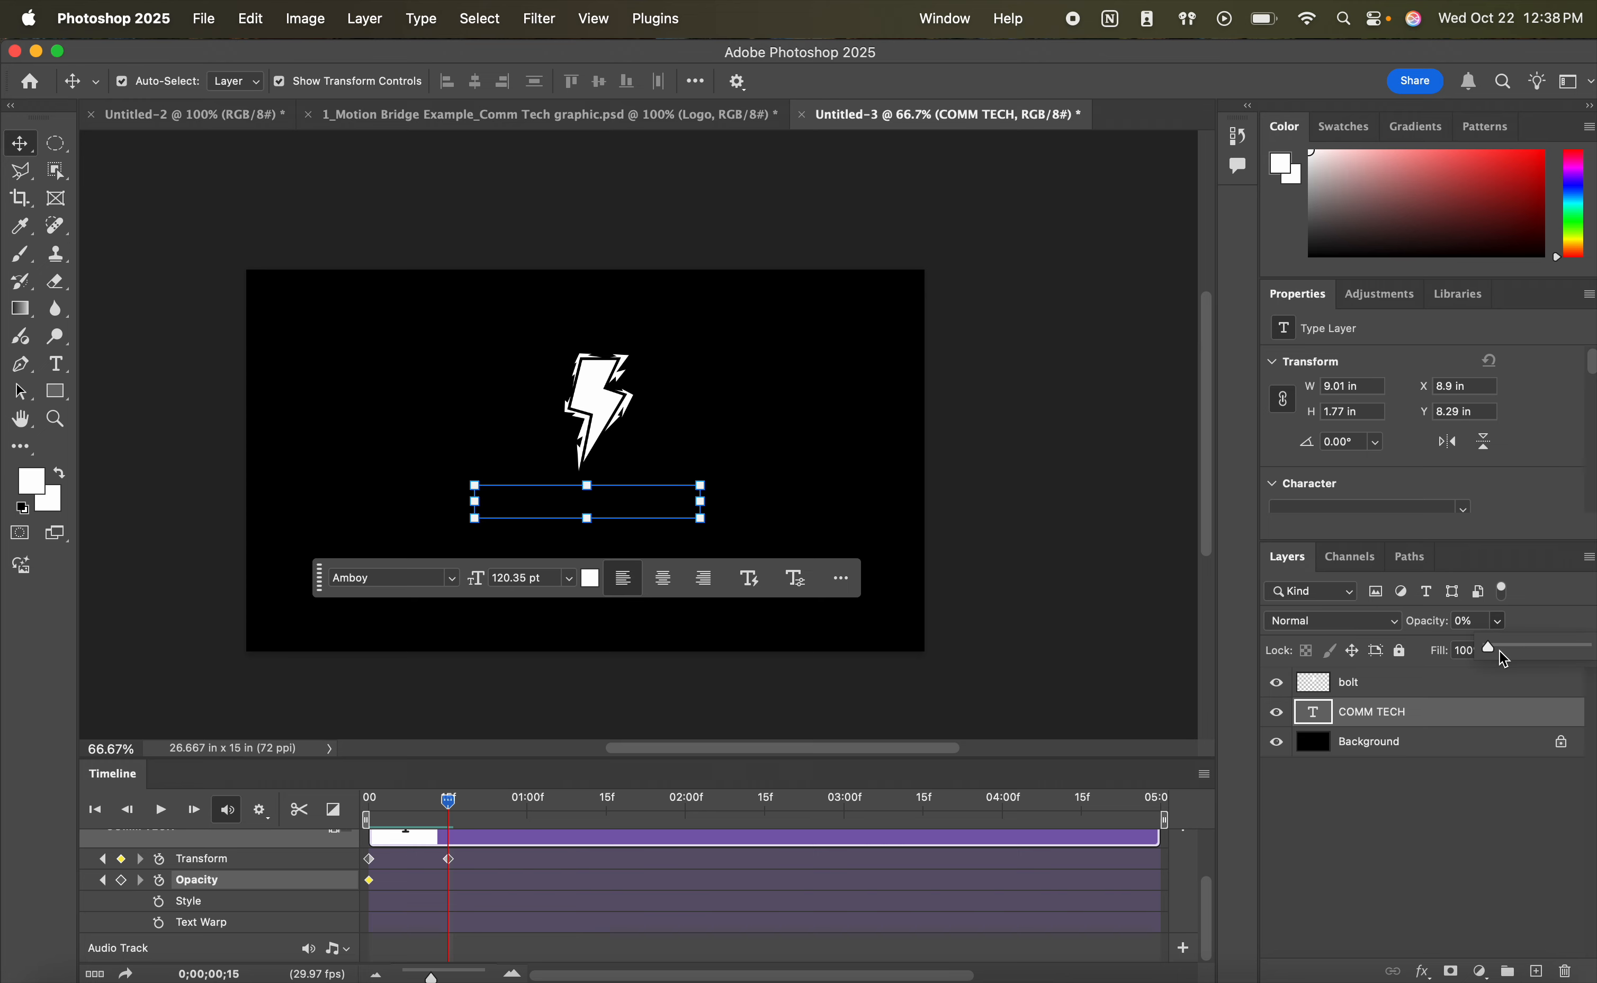
drag(1484, 649, 1589, 650)
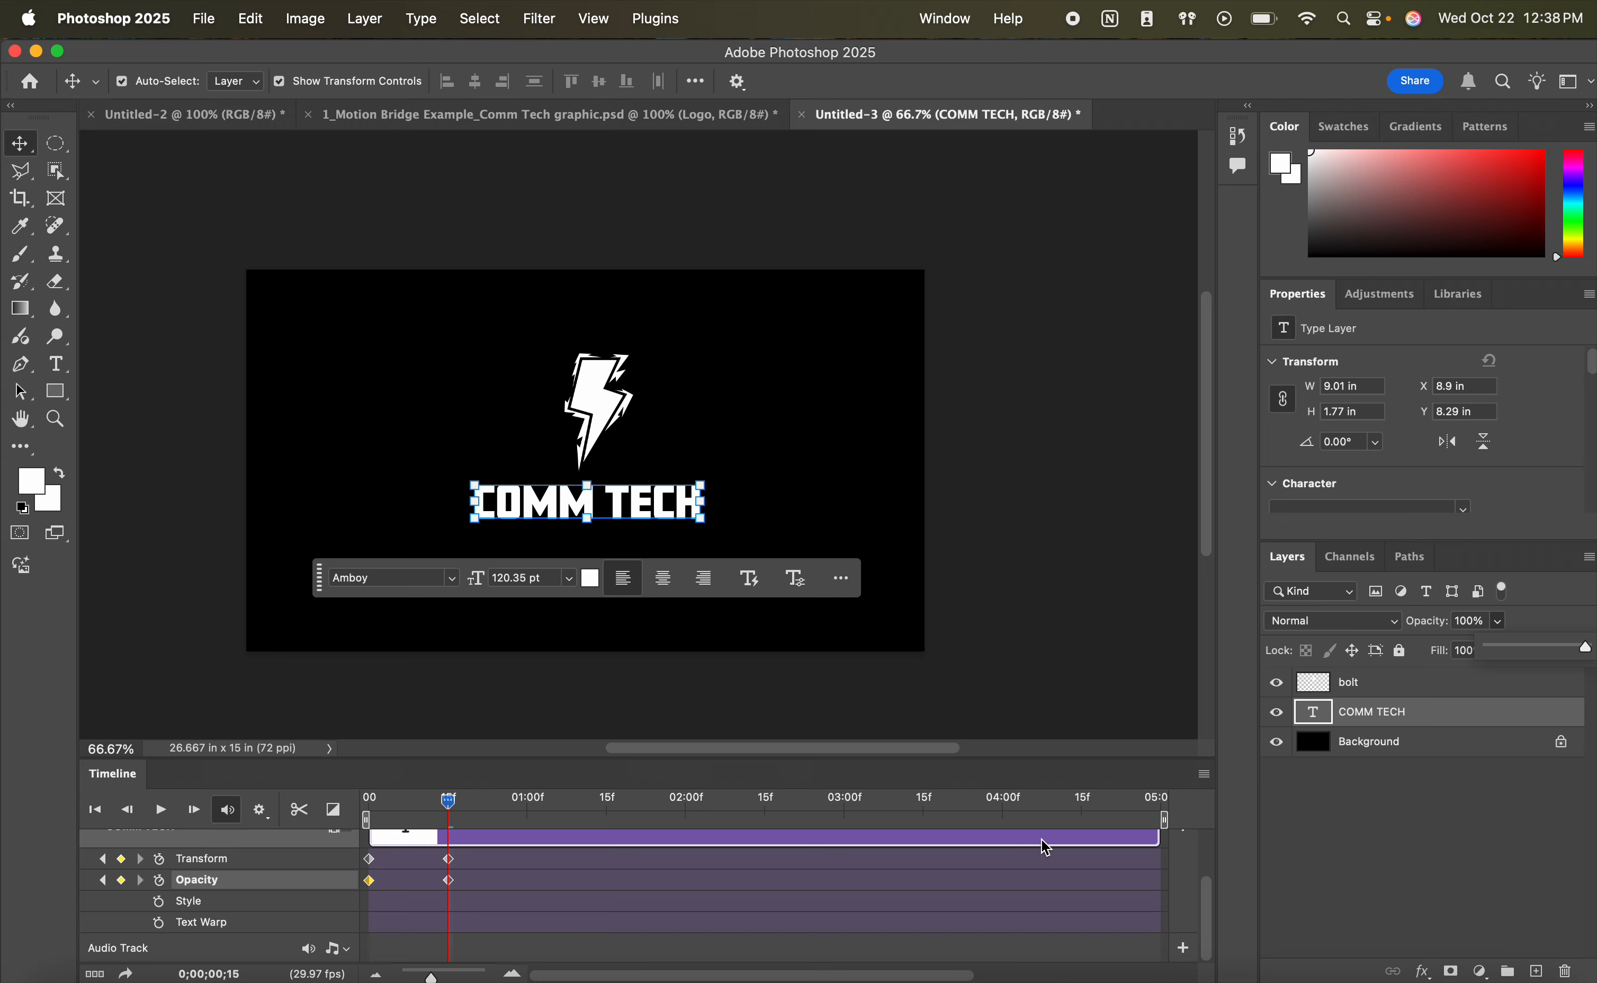
- Move the contextual task bar above the canvas and play back the text's fade-in from the start
drag(452, 812, 369, 812)
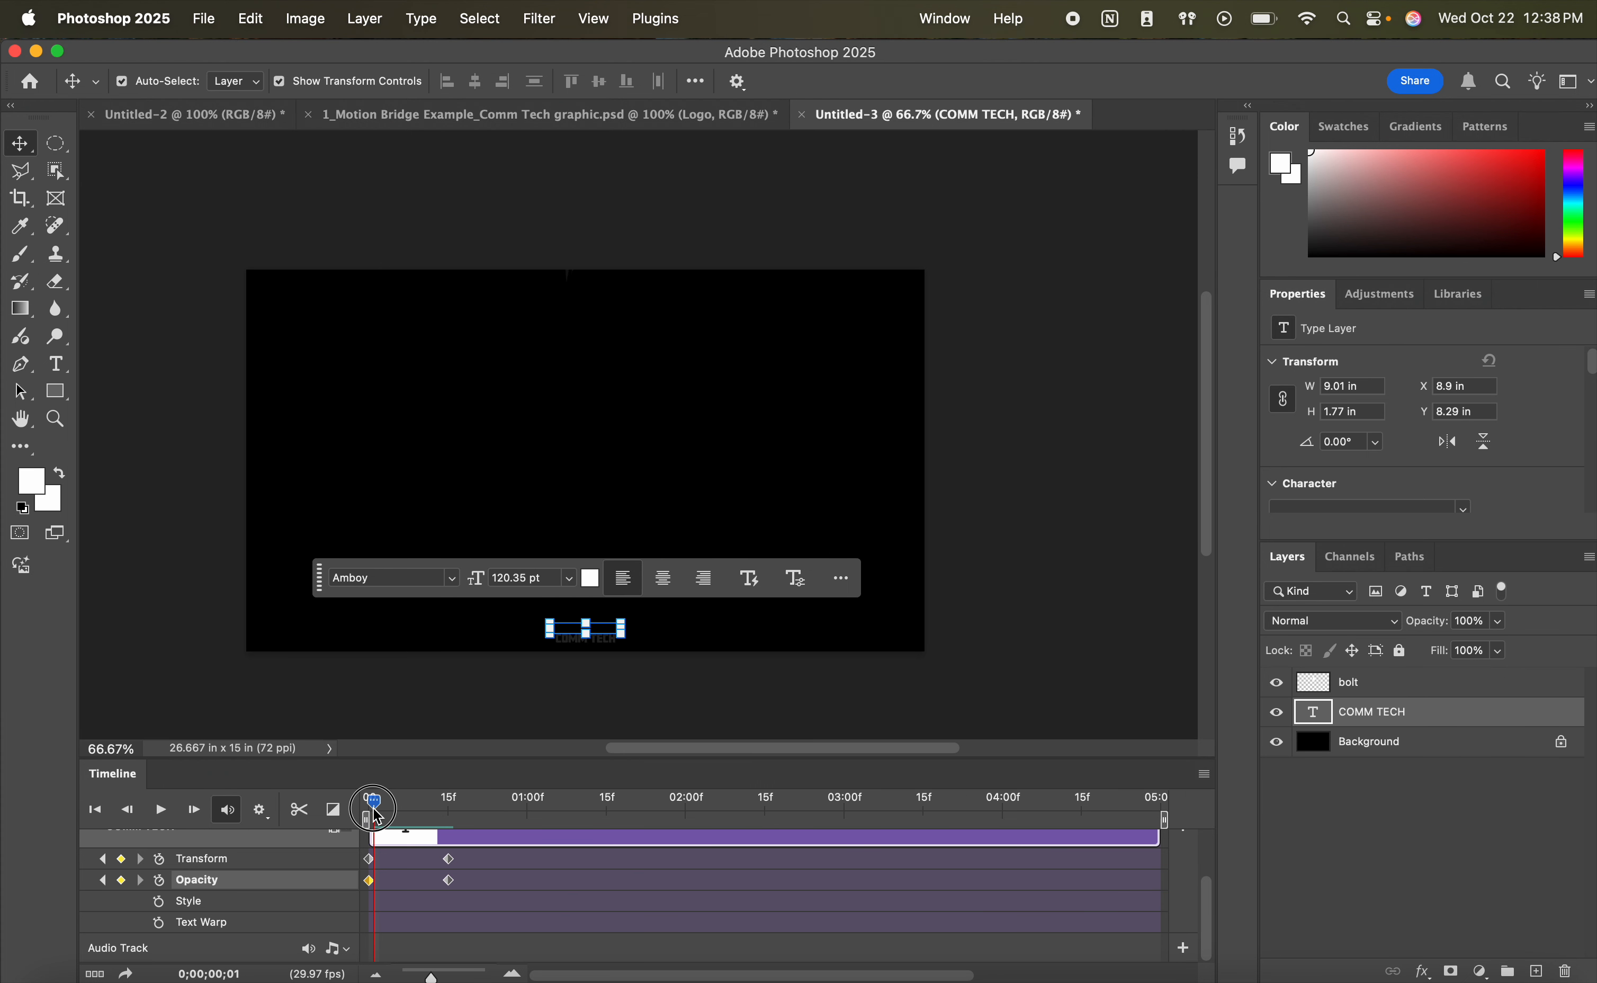
drag(317, 706, 352, 192)
click(161, 810)
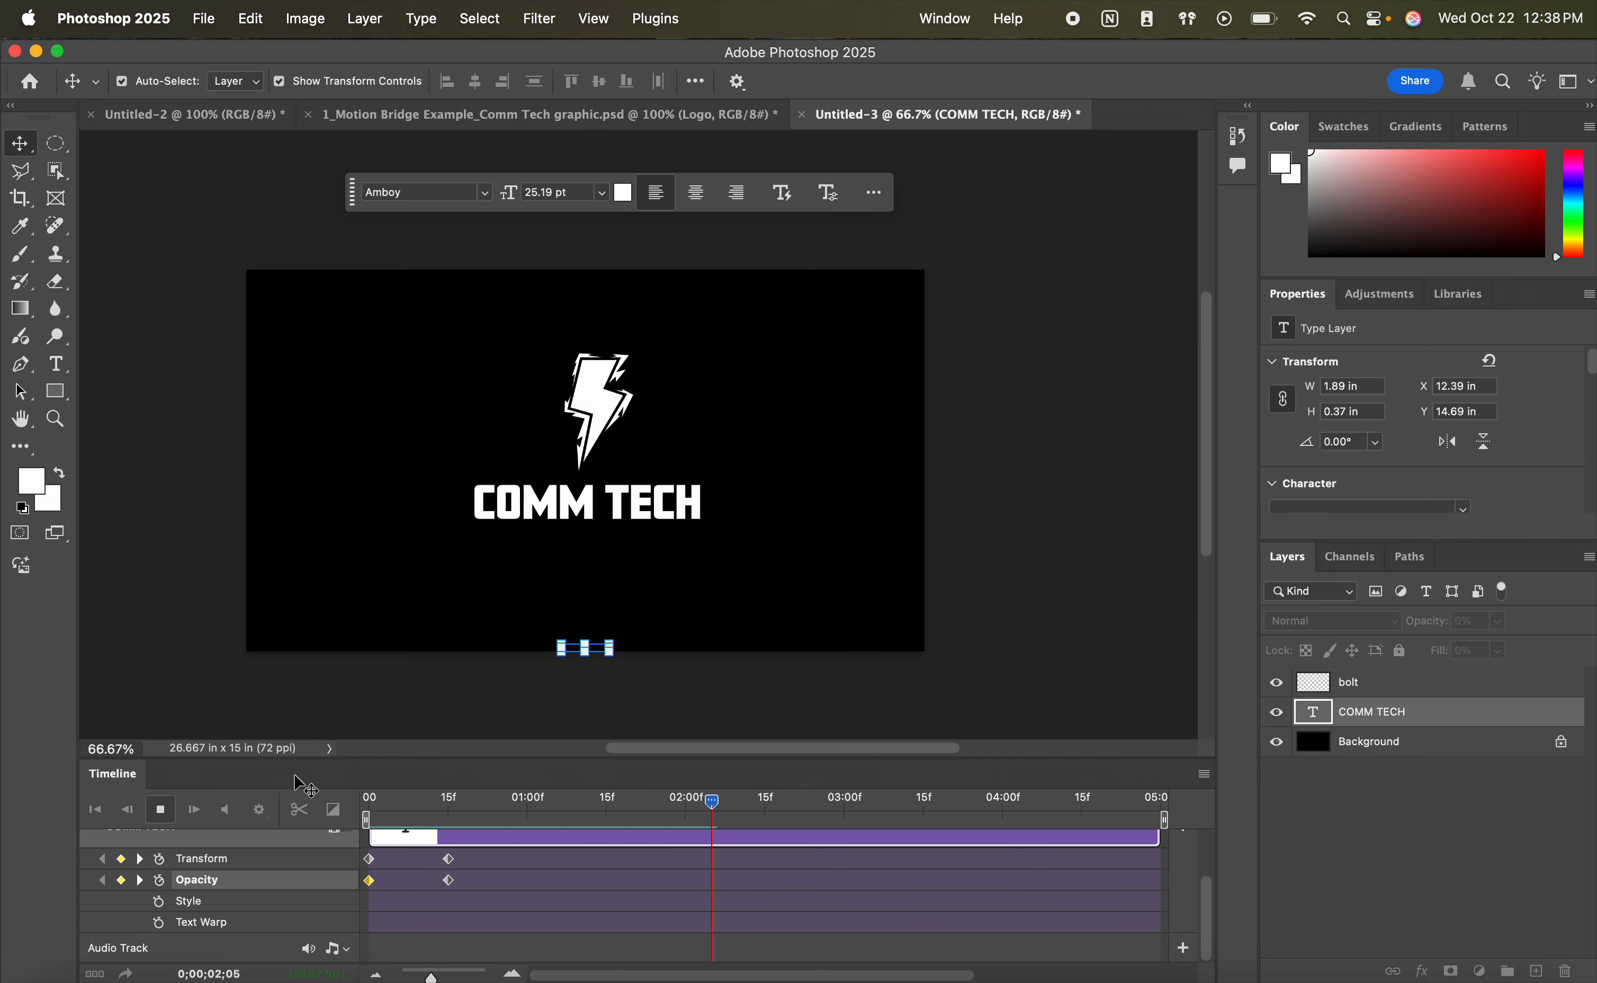
click(164, 814)
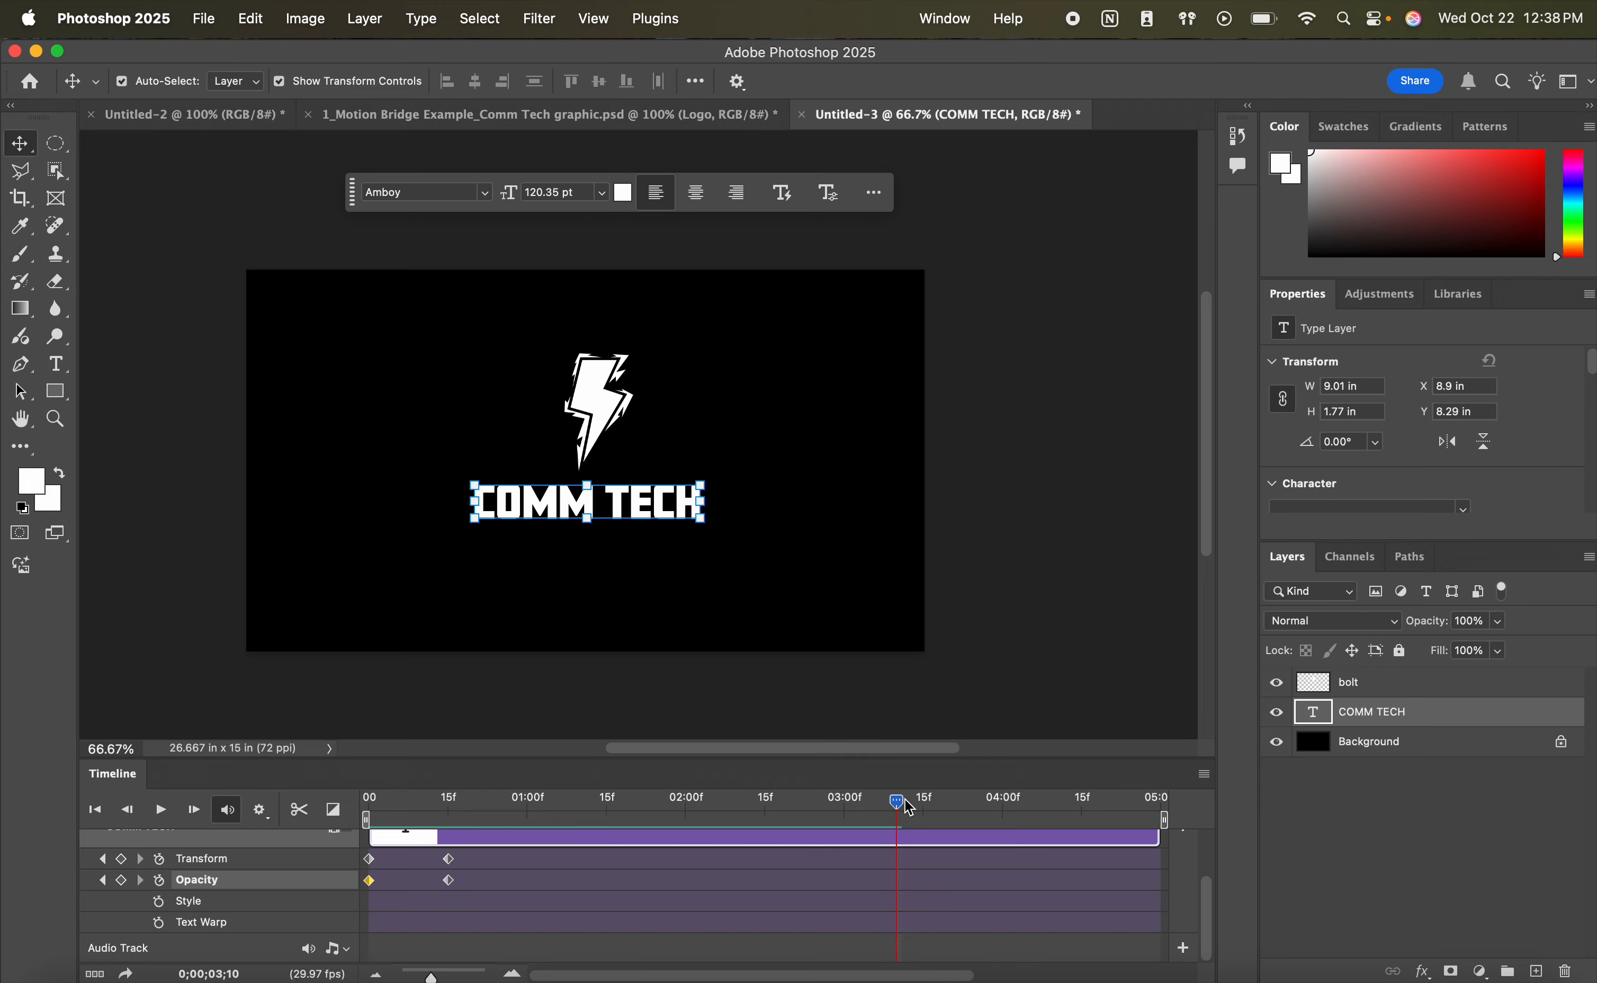
drag(897, 801, 448, 798)
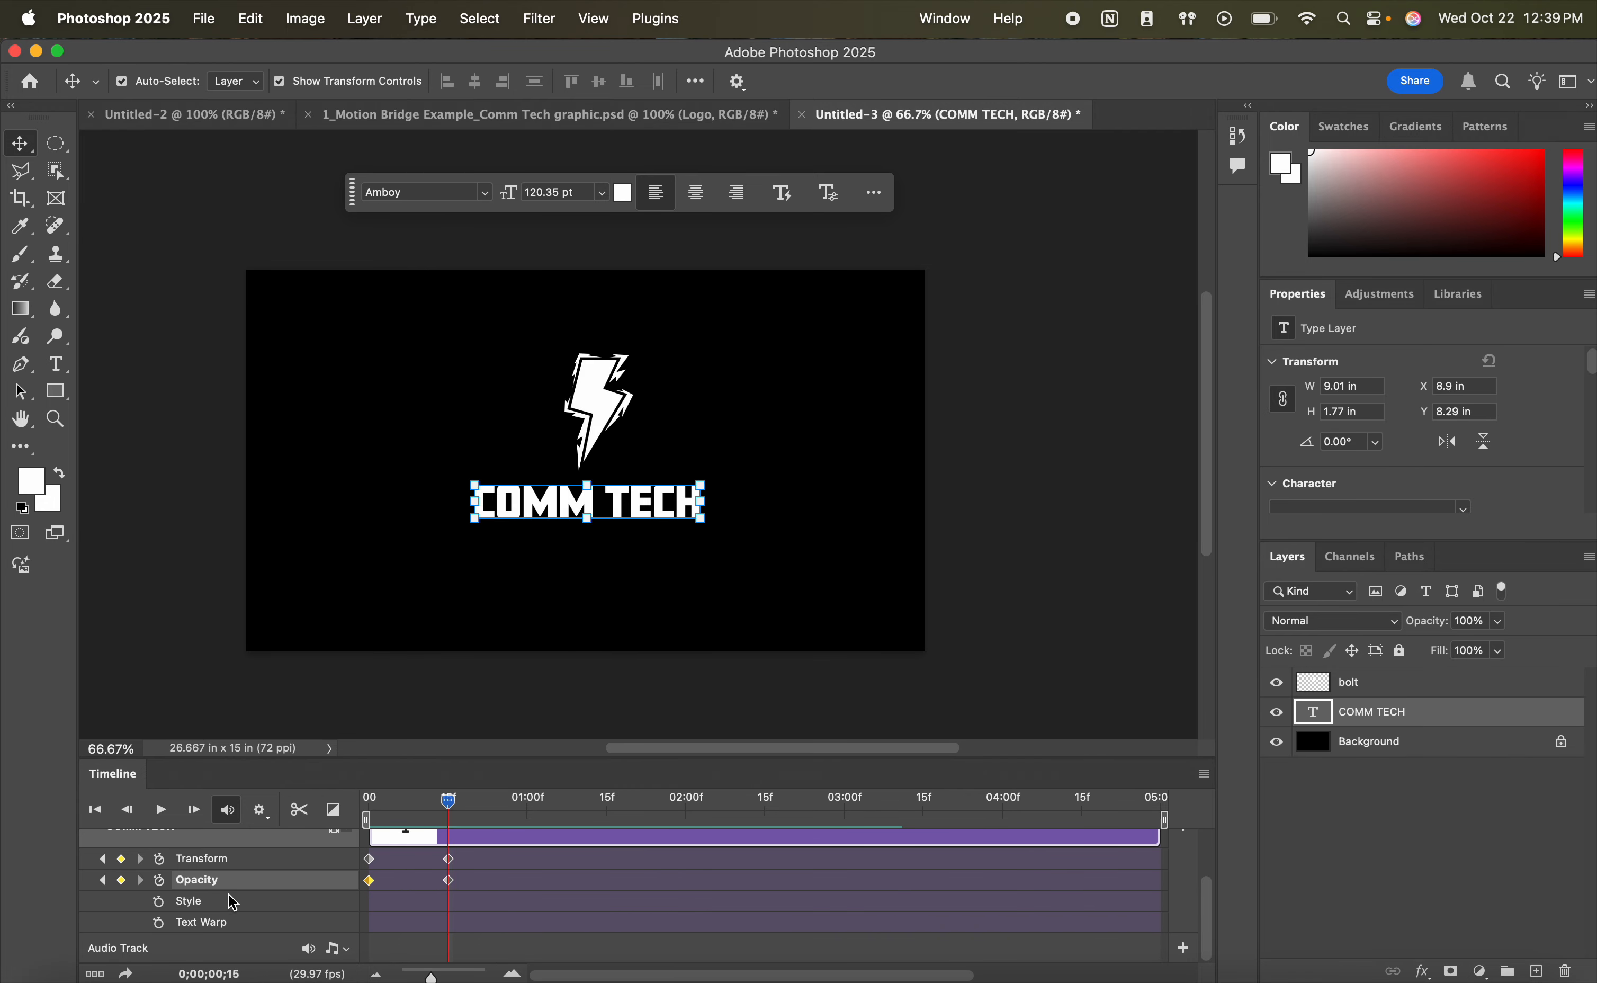
click(159, 902)
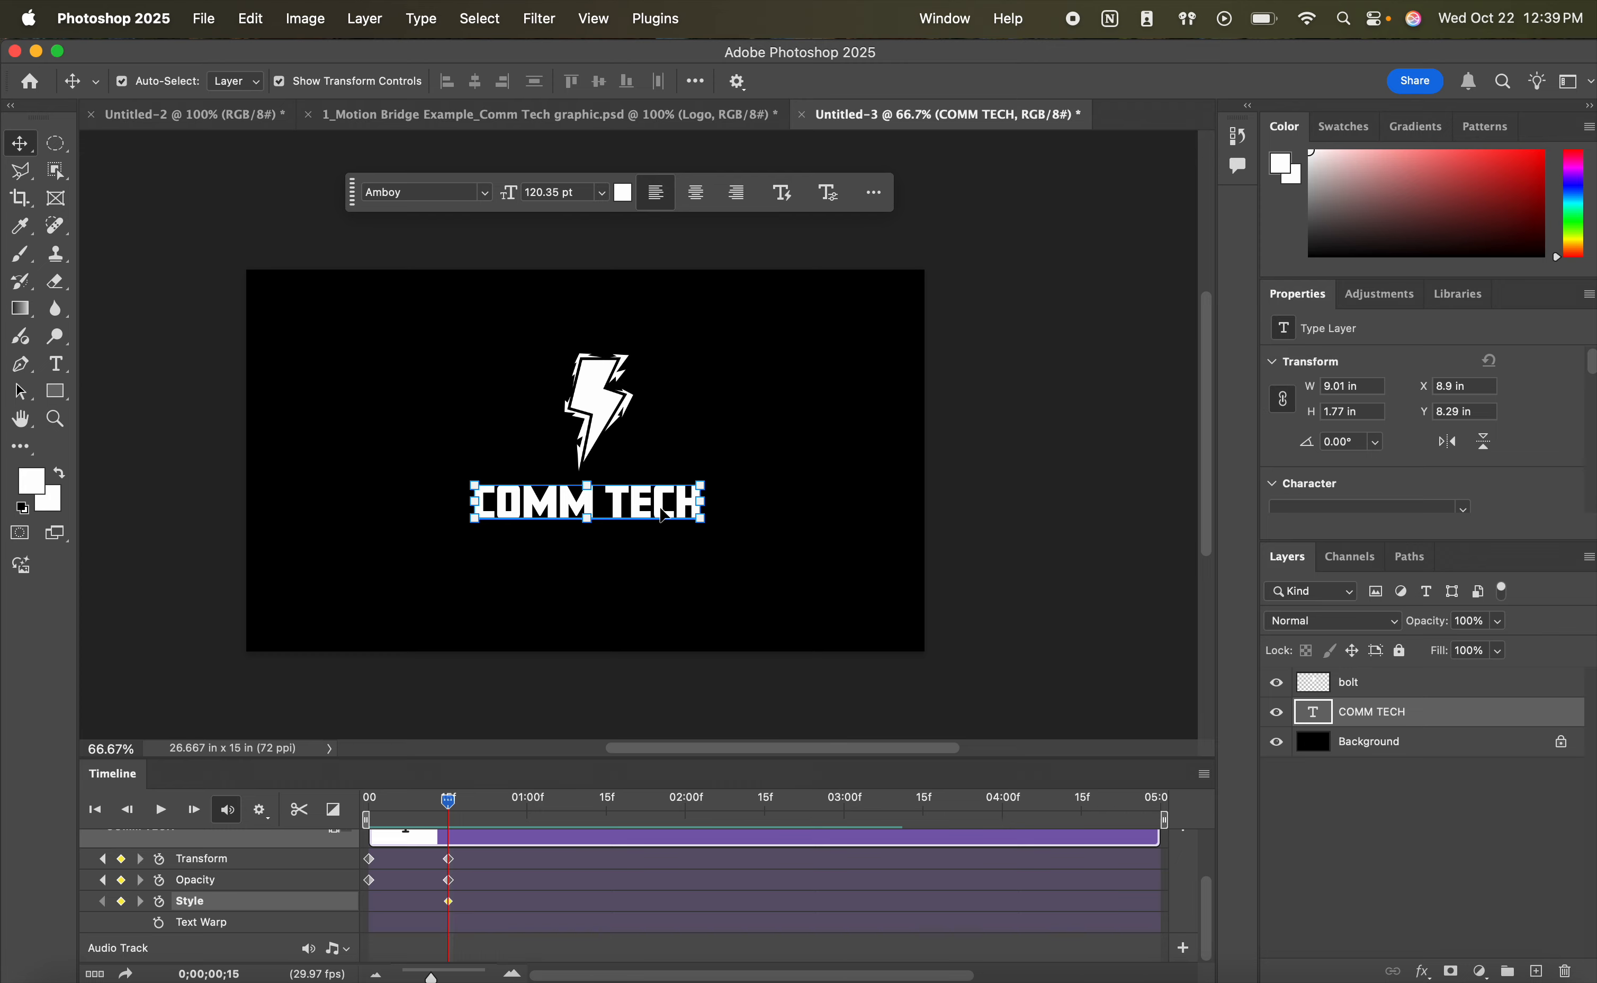
right_click(660, 510)
click(623, 510)
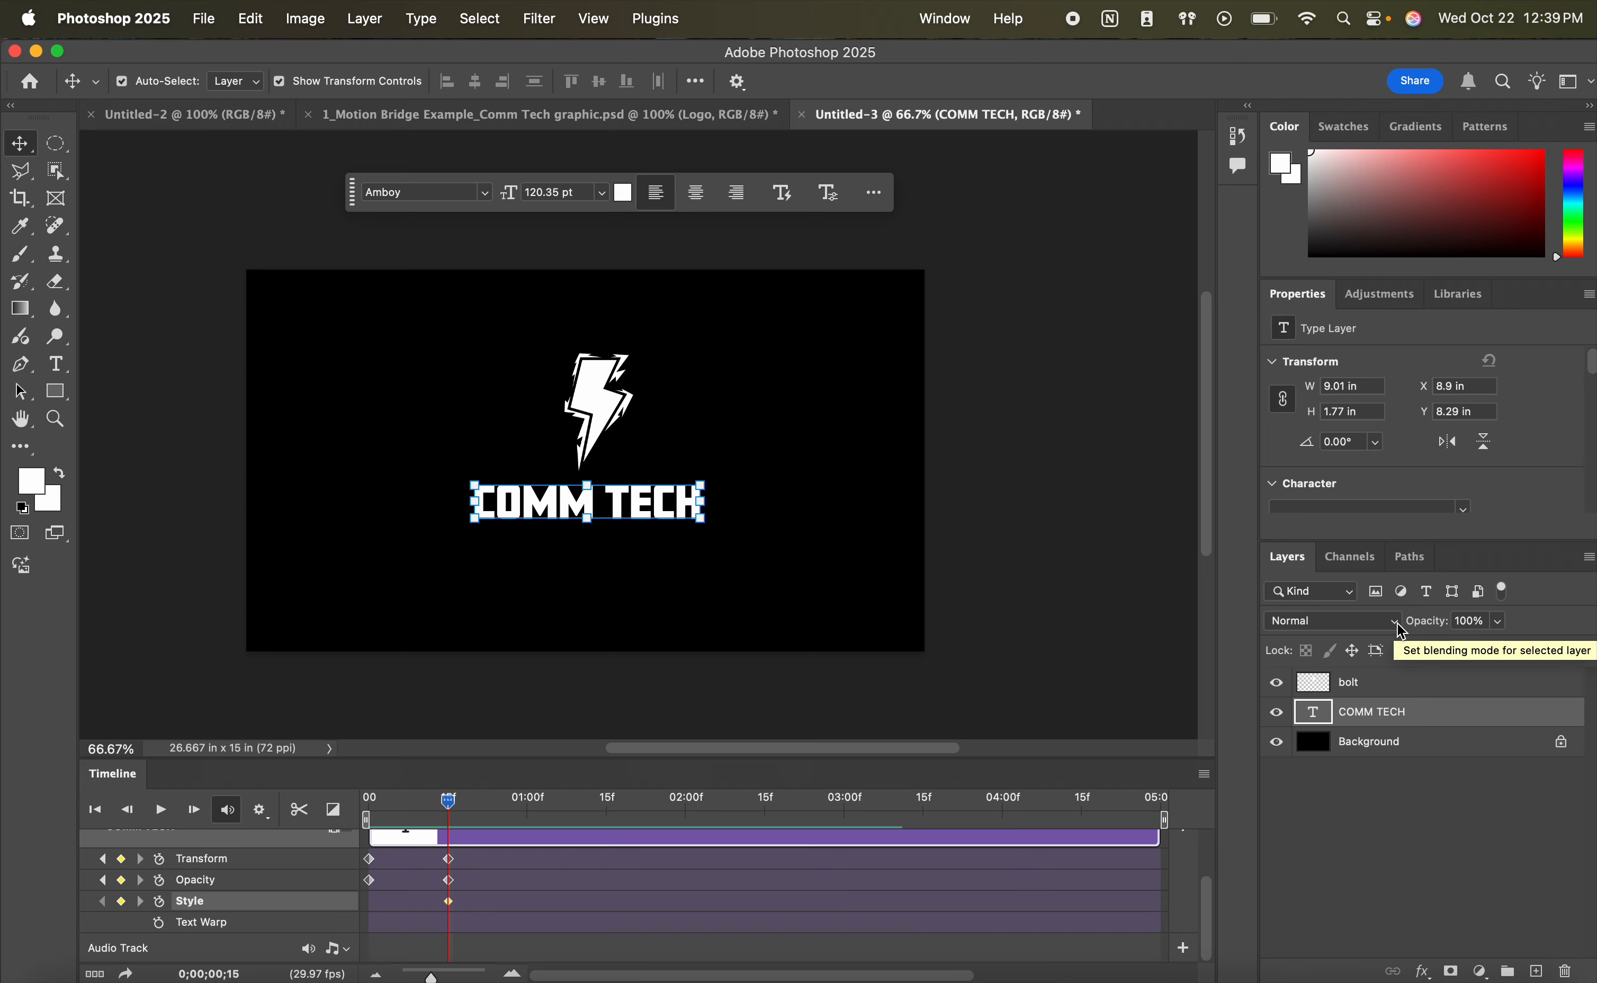
click(1388, 295)
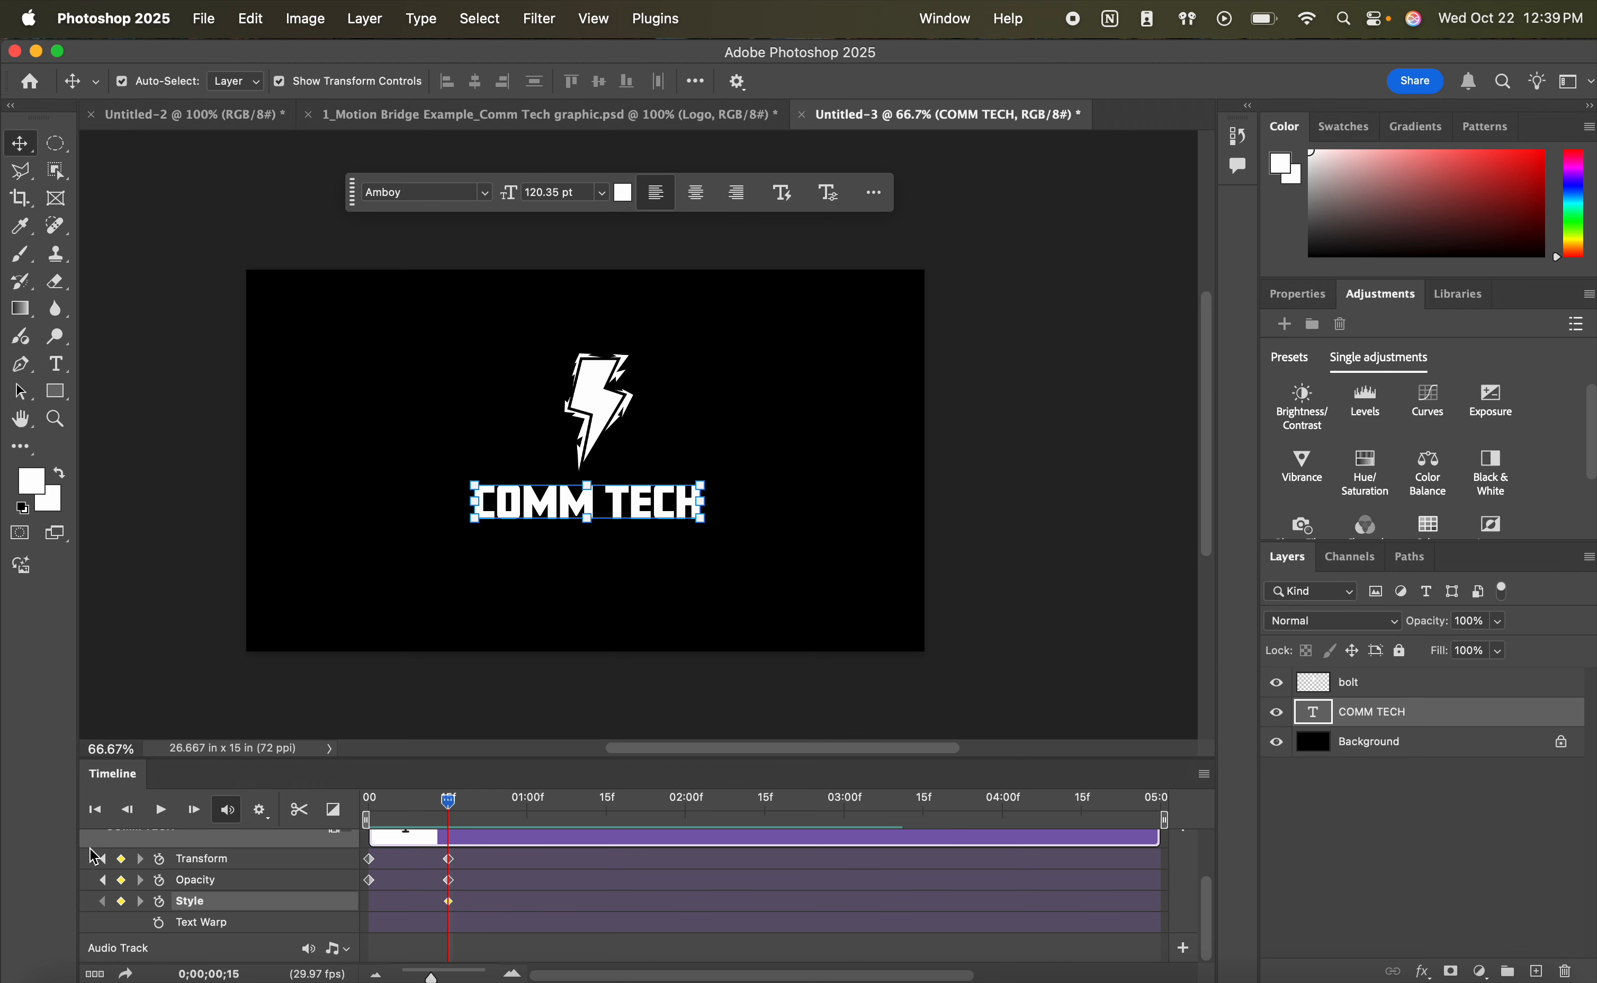
click(160, 904)
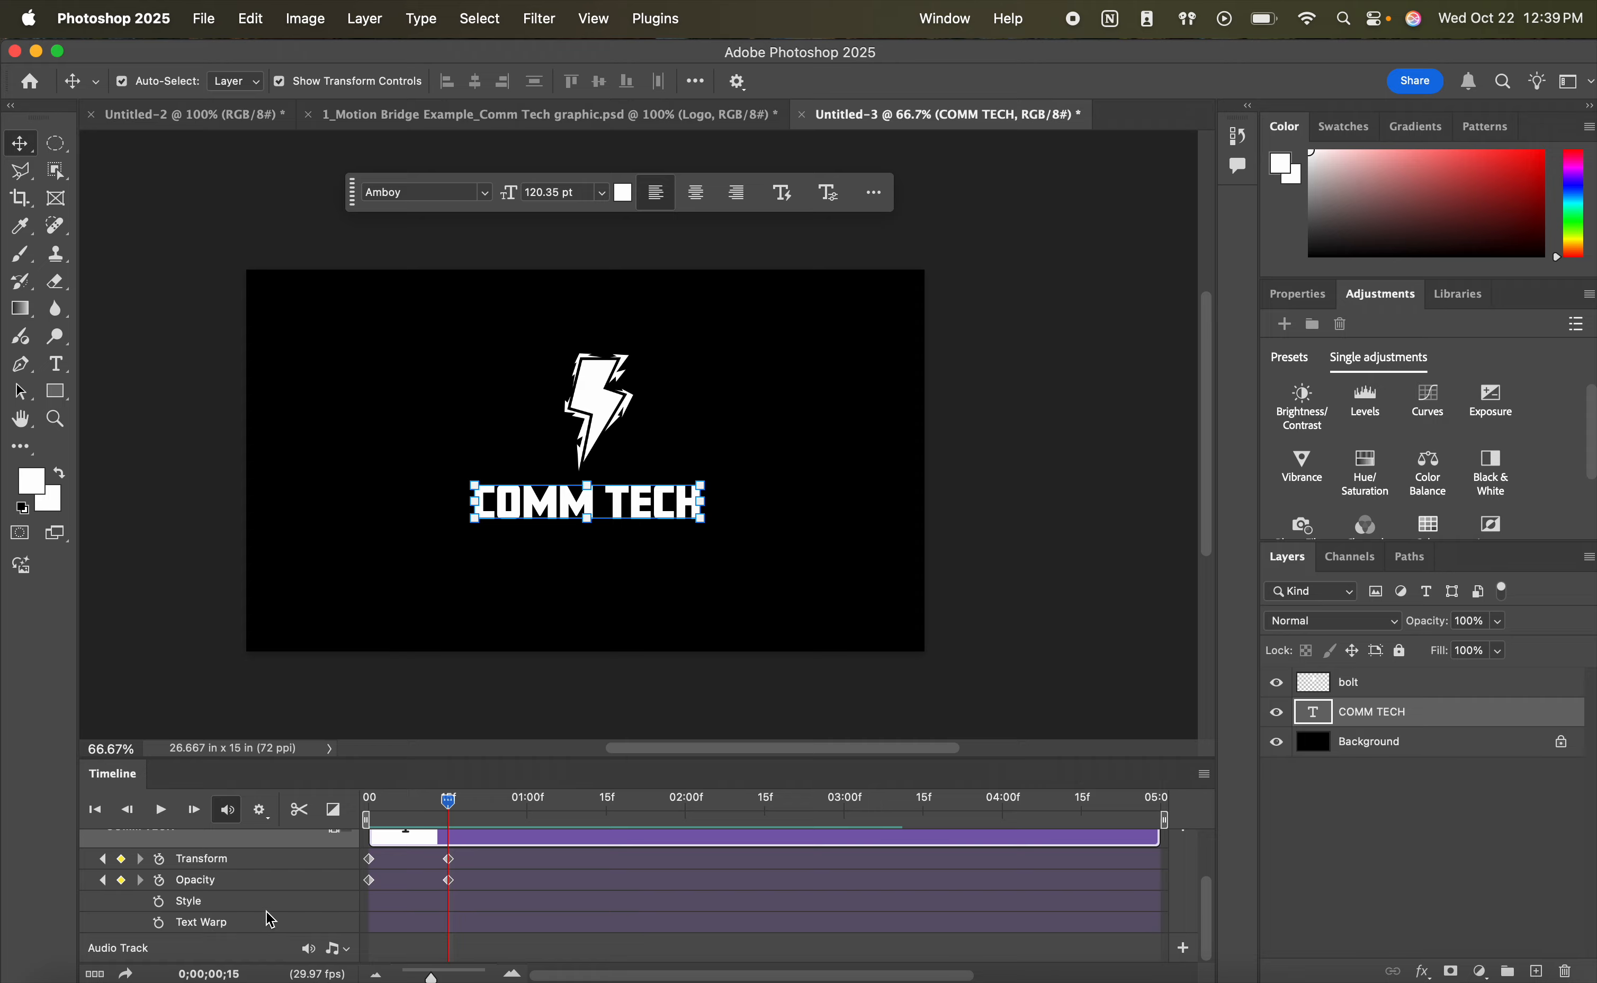
- Expand the bolt layer's animation properties, scrub to 01:15f, and play the combined bolt and text animation from the start
scroll(396, 837, up, 1)
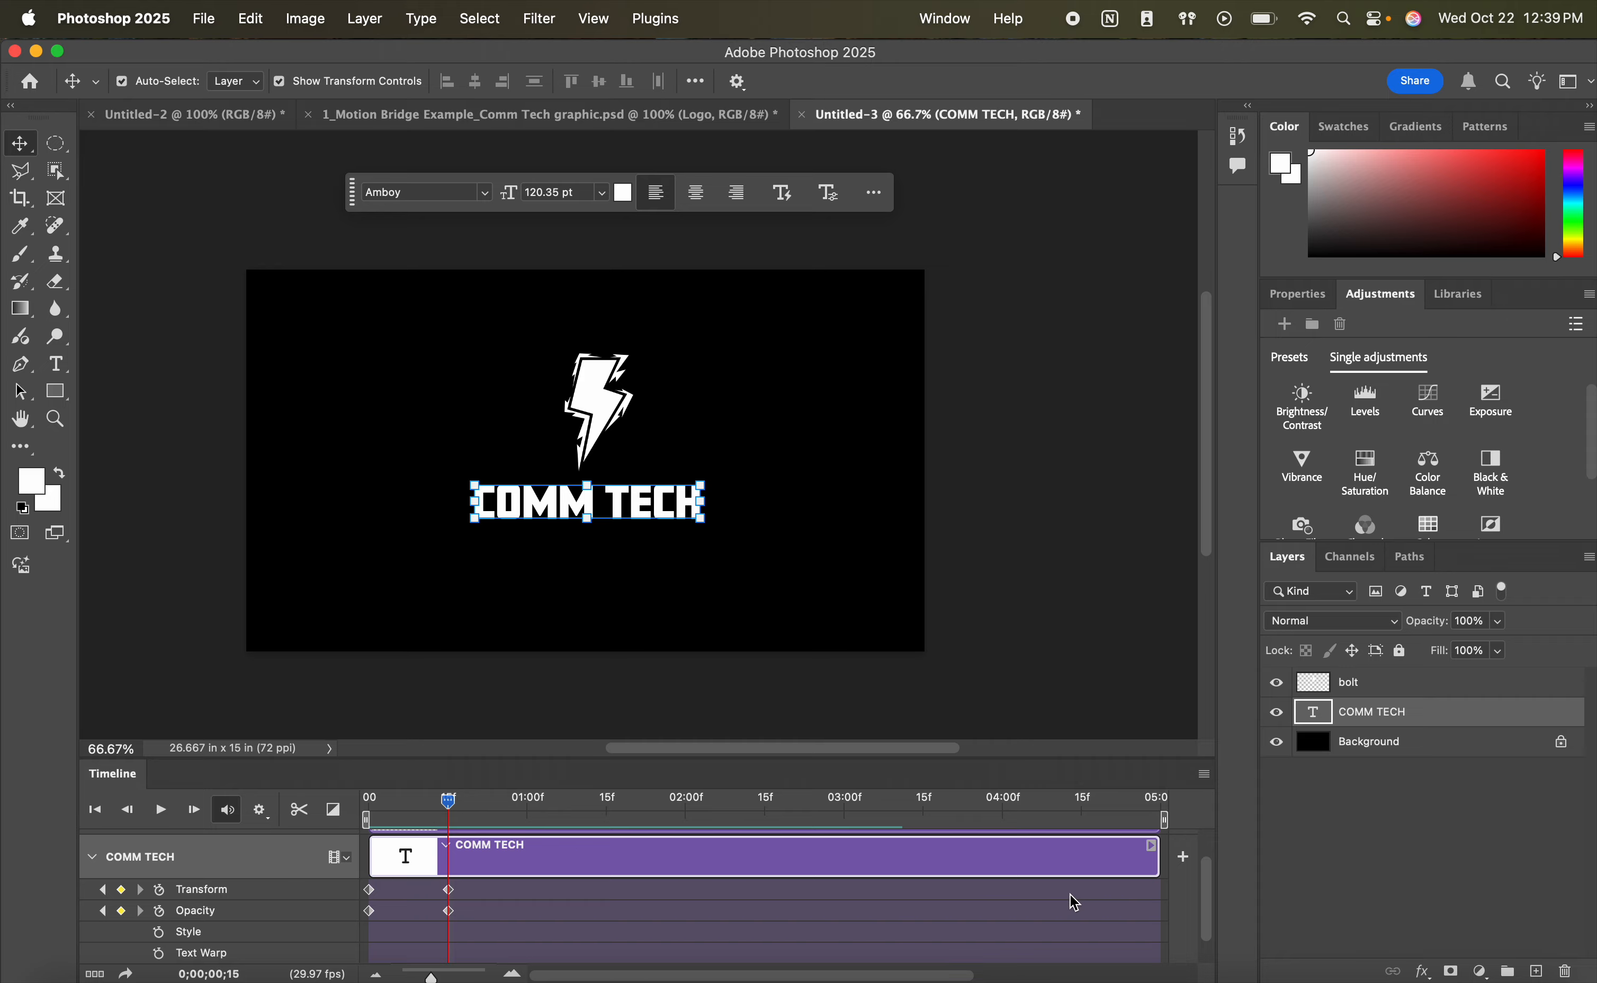
scroll(1070, 894, down, 1)
drag(1203, 909, 1202, 837)
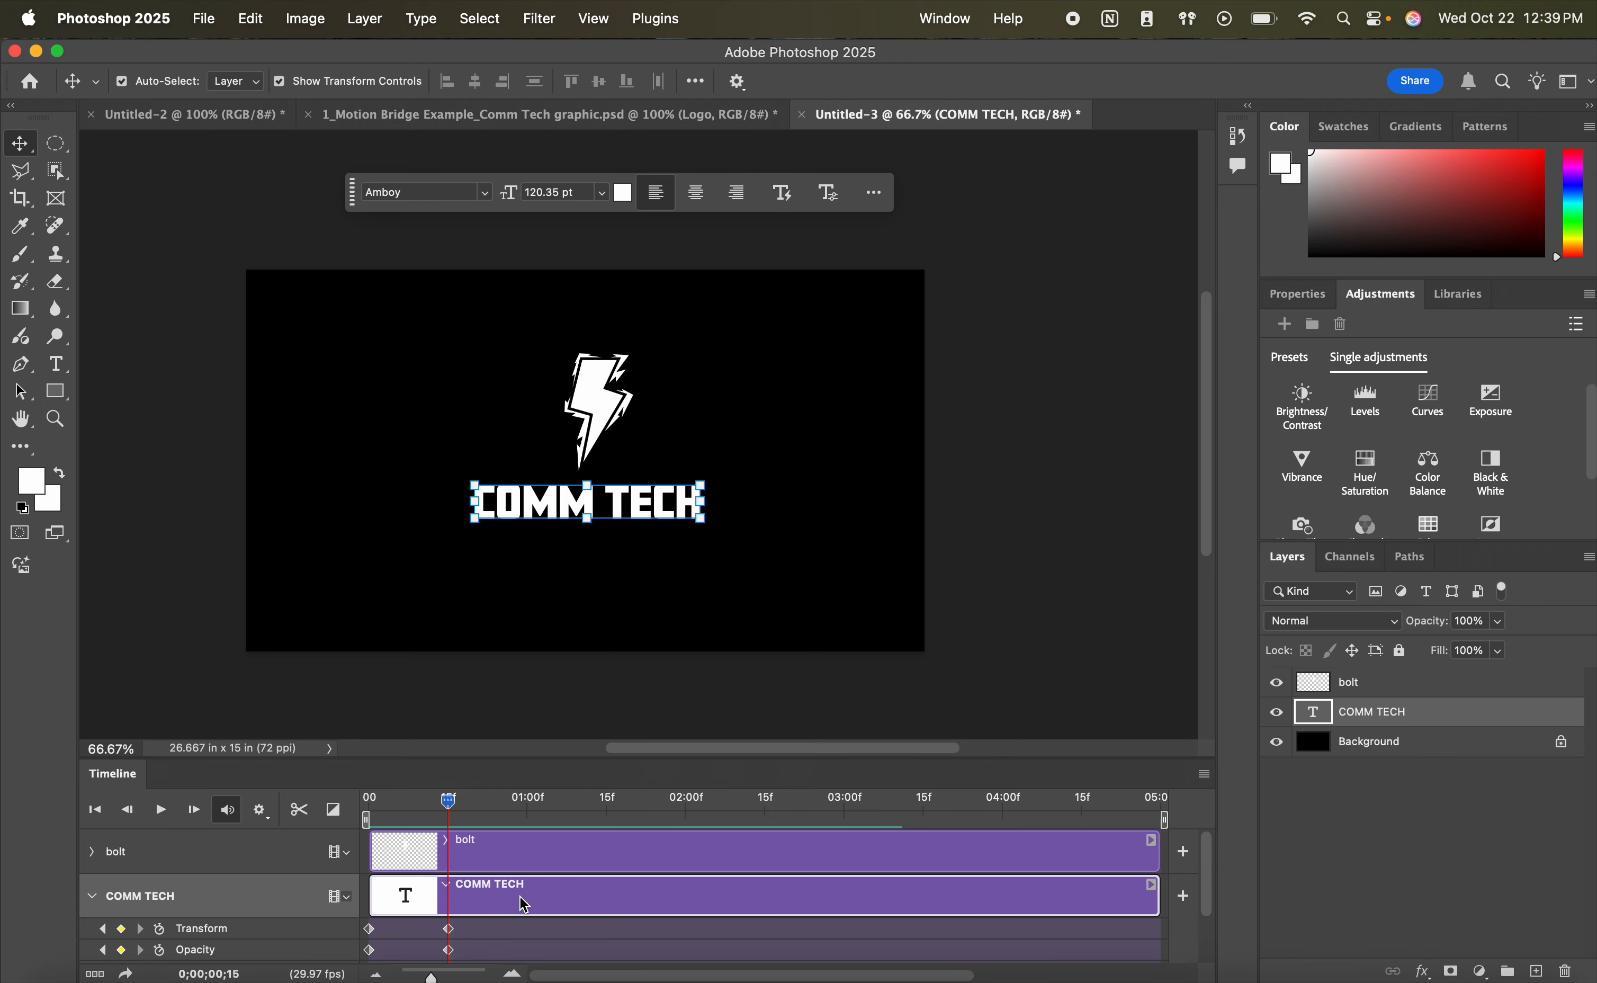
click(91, 853)
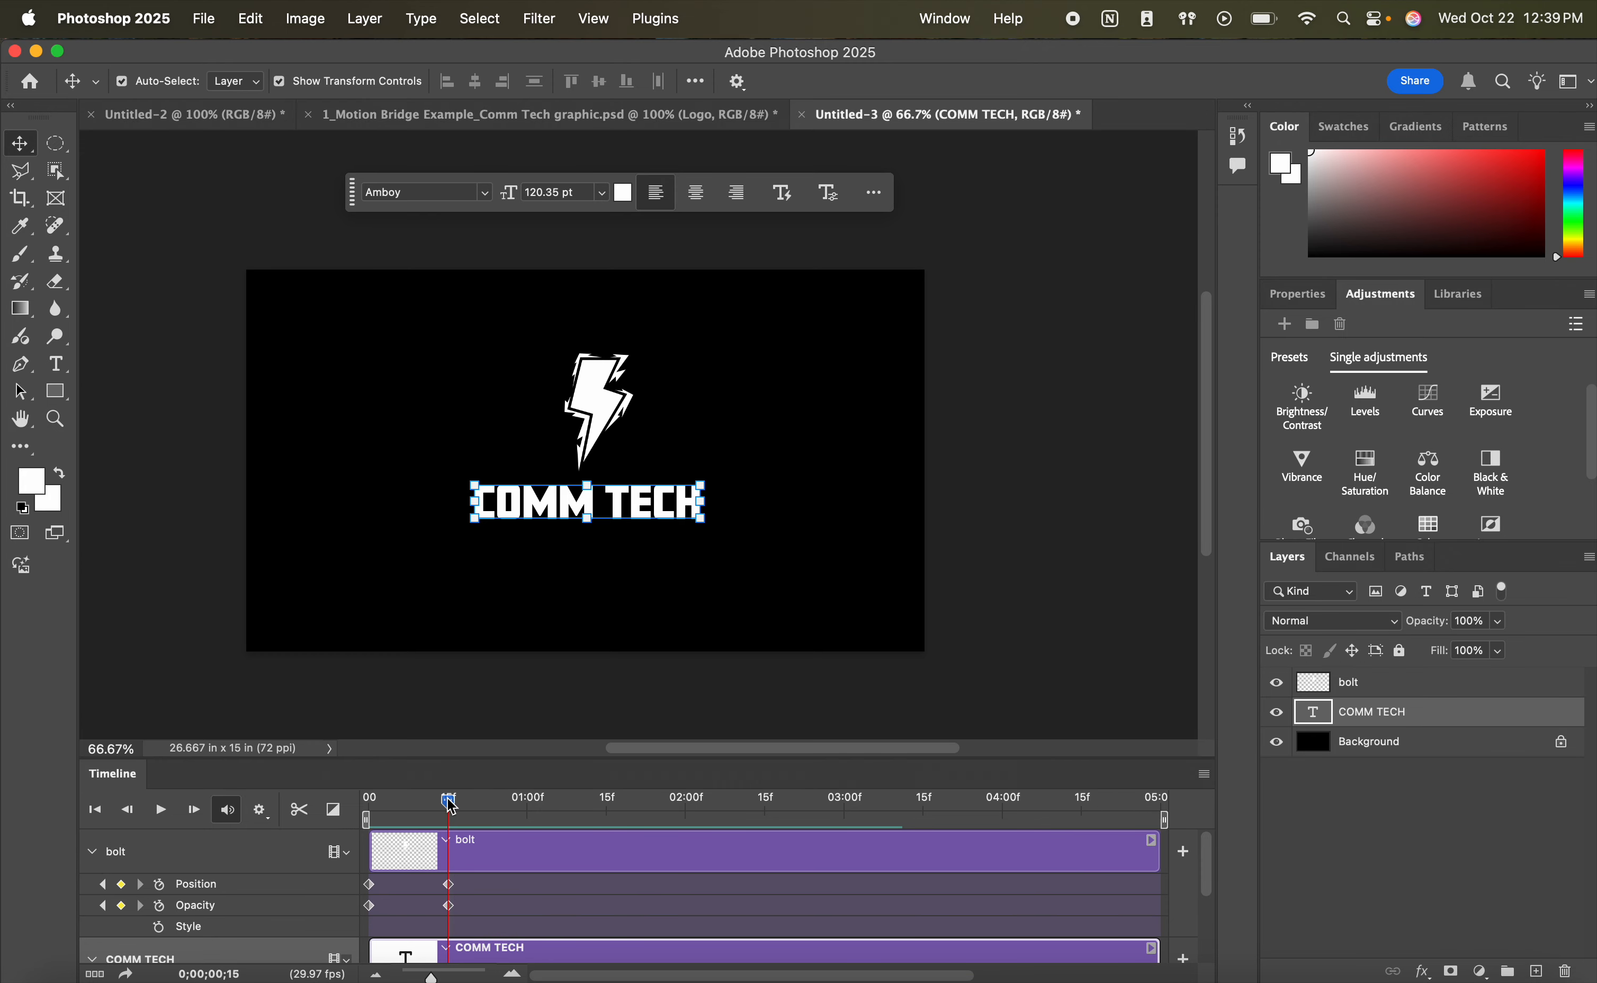
drag(449, 803, 610, 814)
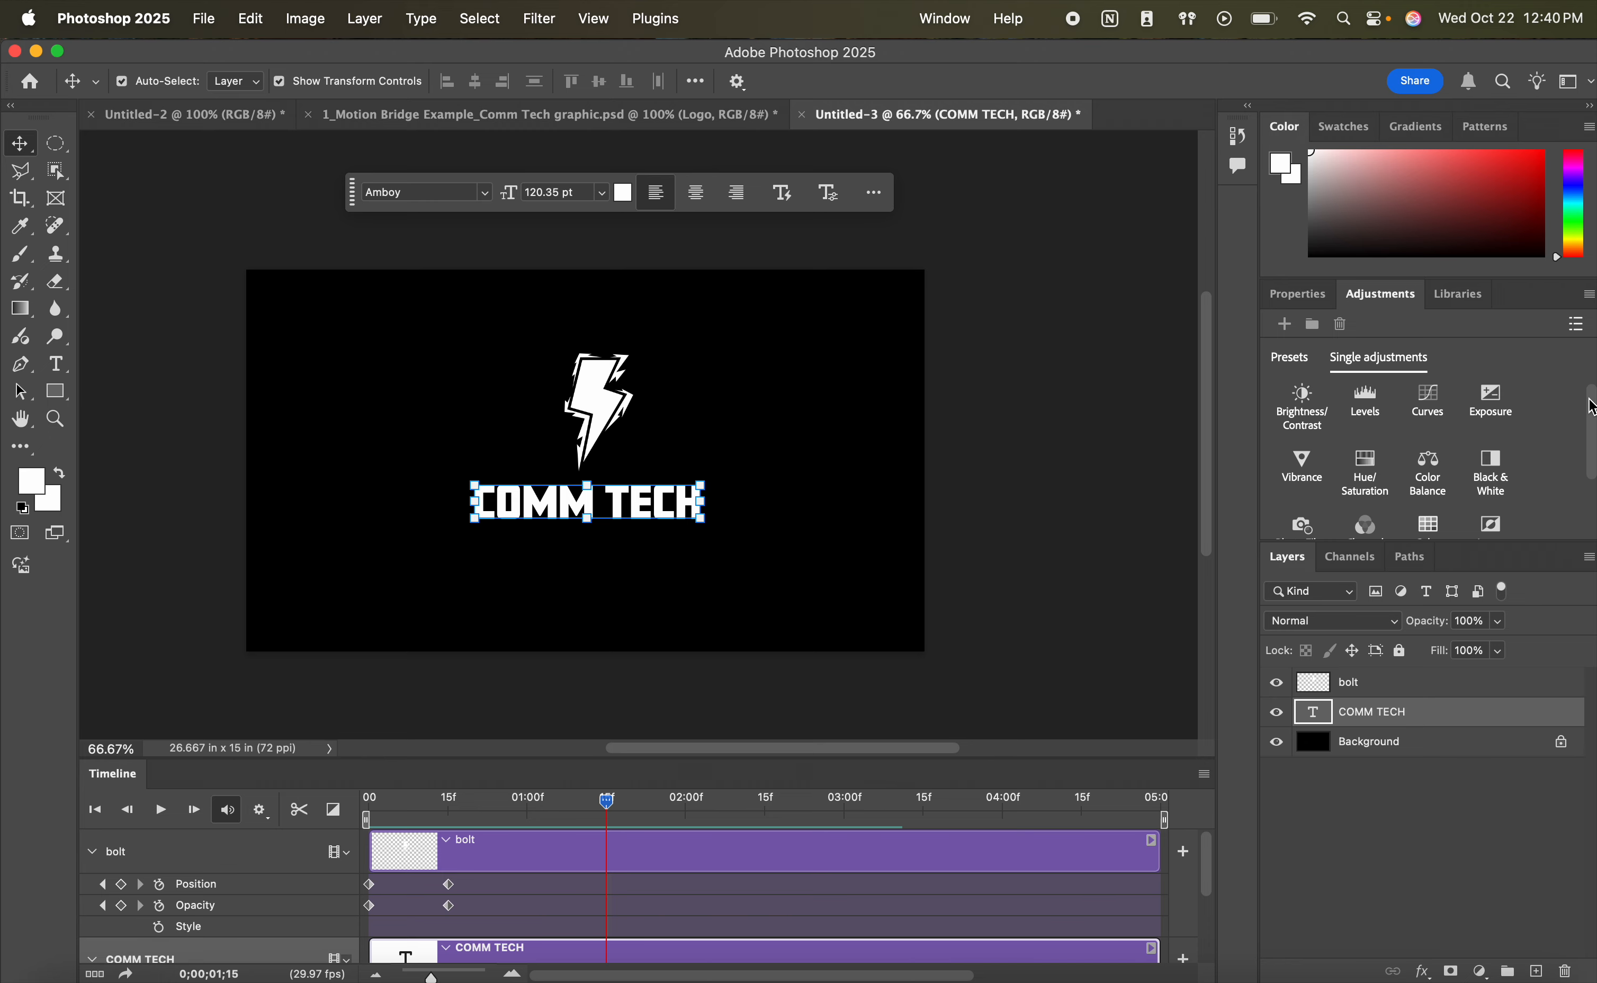
drag(610, 811, 364, 813)
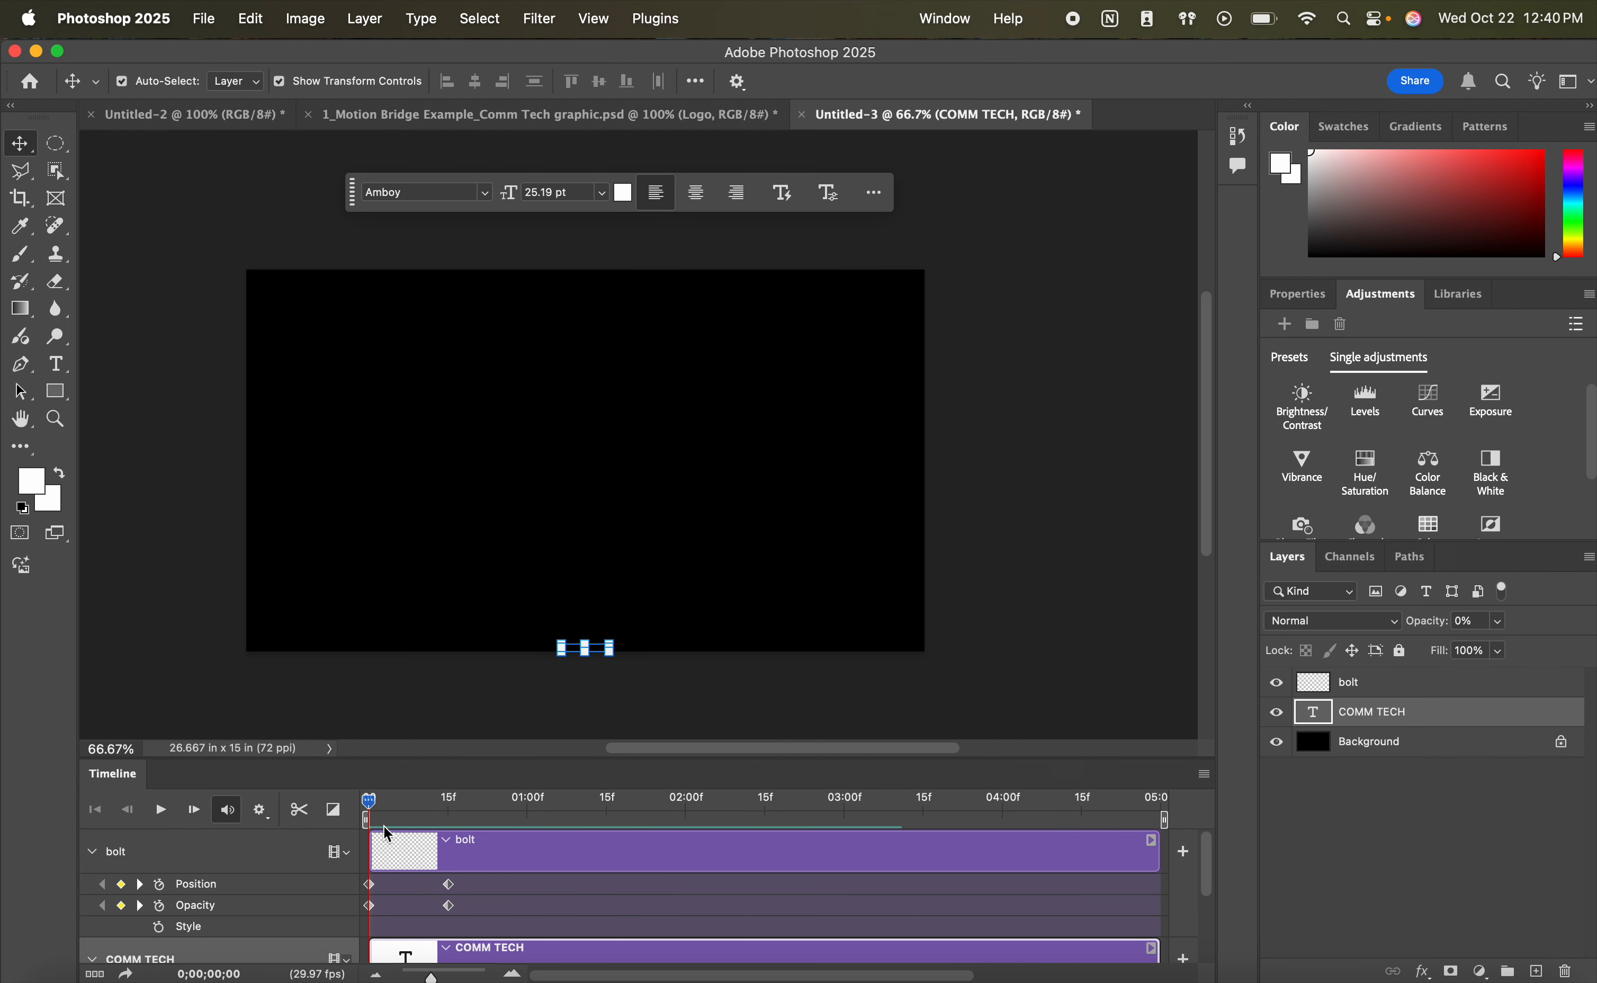
click(160, 811)
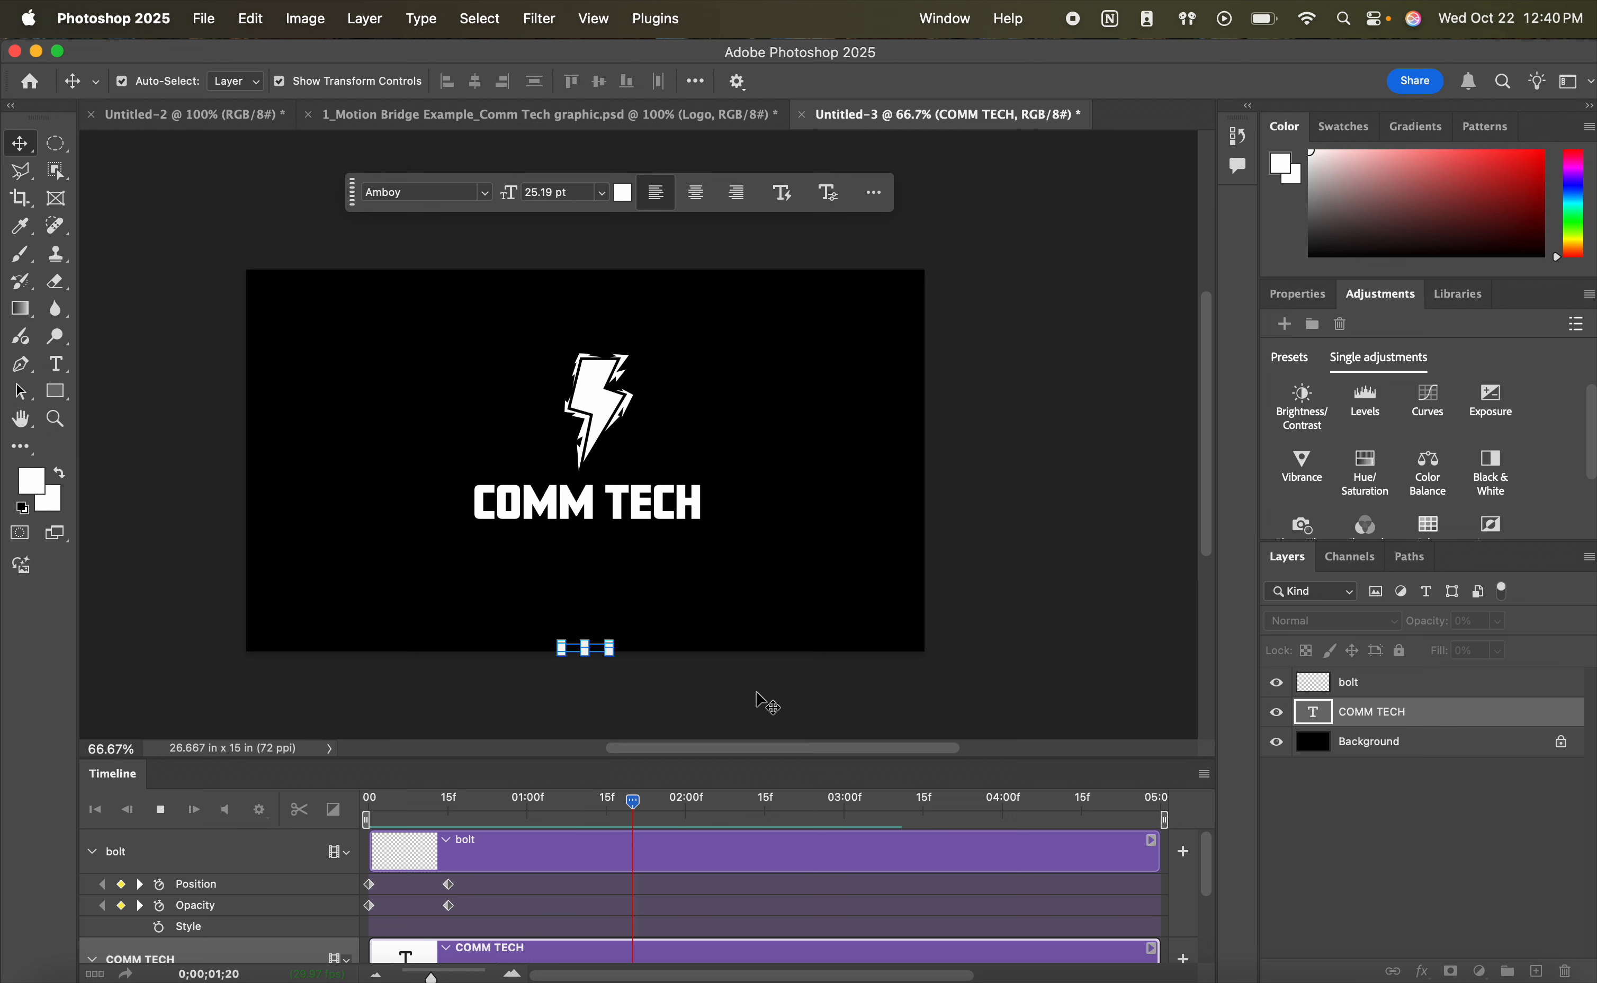